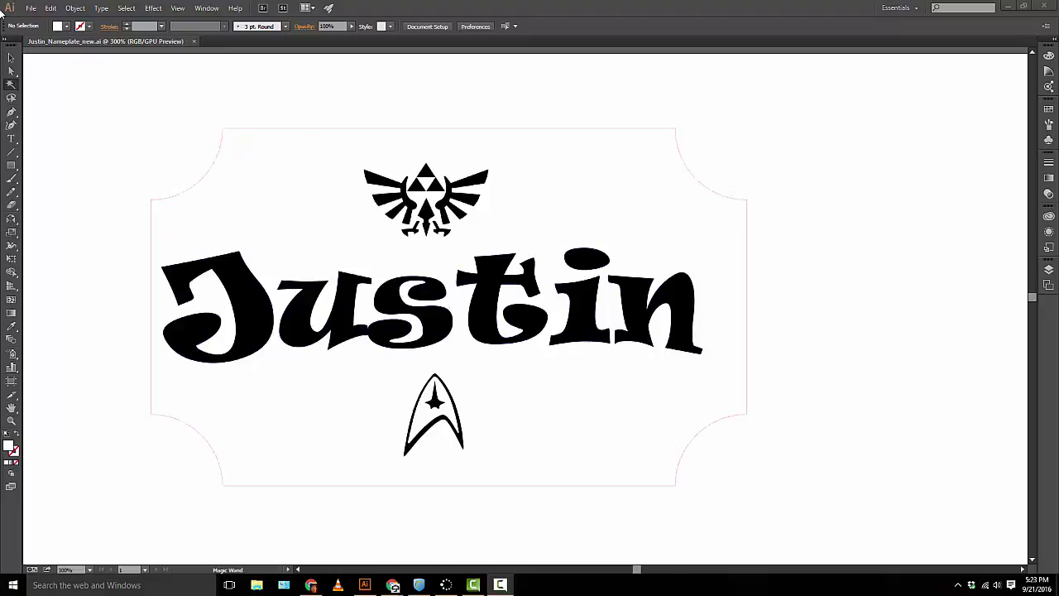
- Select the nameplate's outer cut outline with the Selection tool to show its stroke settings
click(11, 57)
click(245, 129)
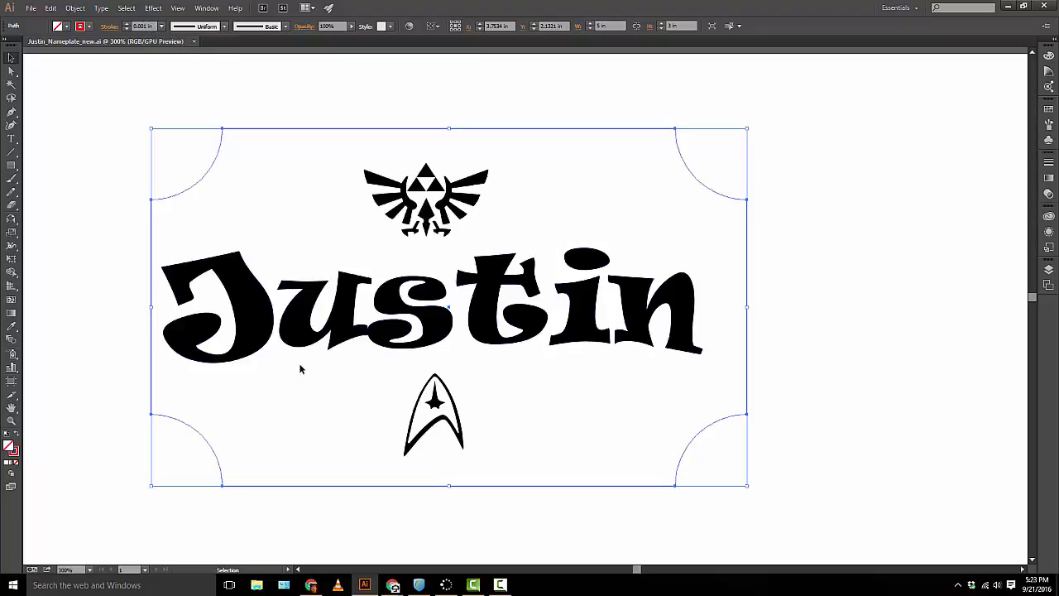
- Launch Illustrator from the system search and start a new document
click(152, 591)
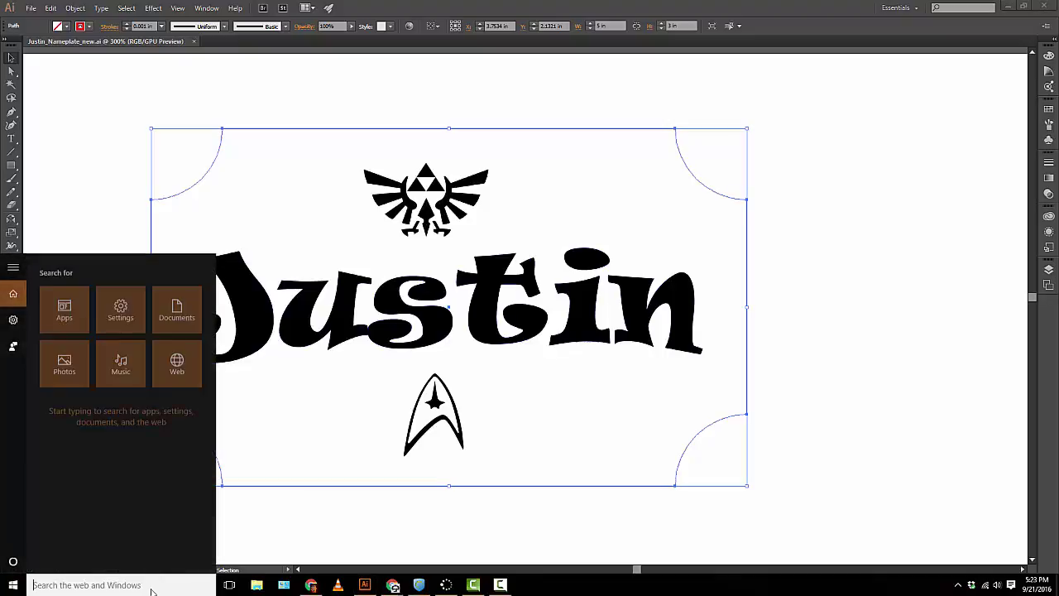
text(illu)
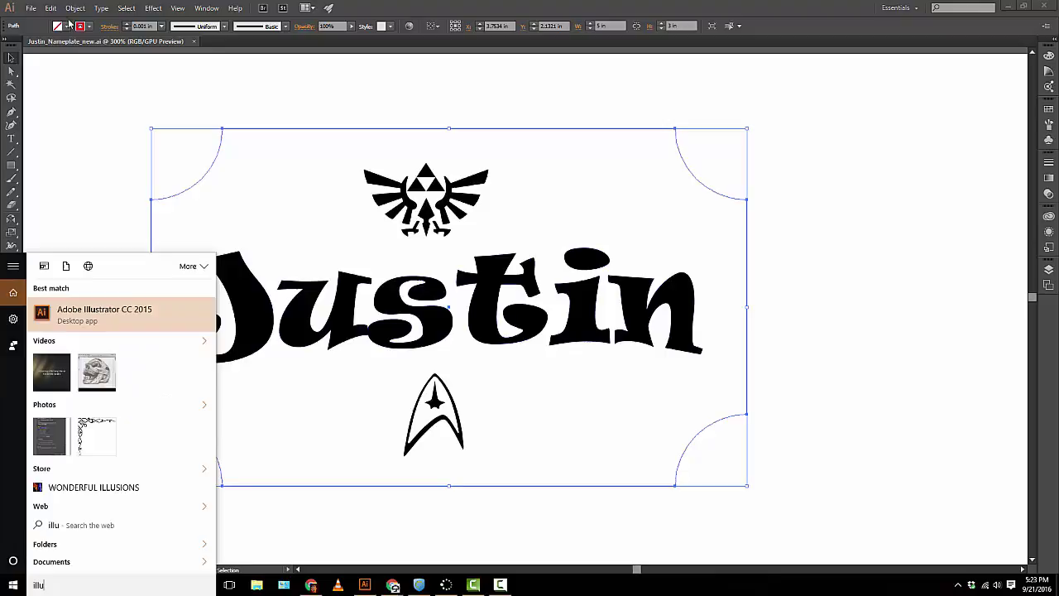
click(30, 10)
click(30, 10)
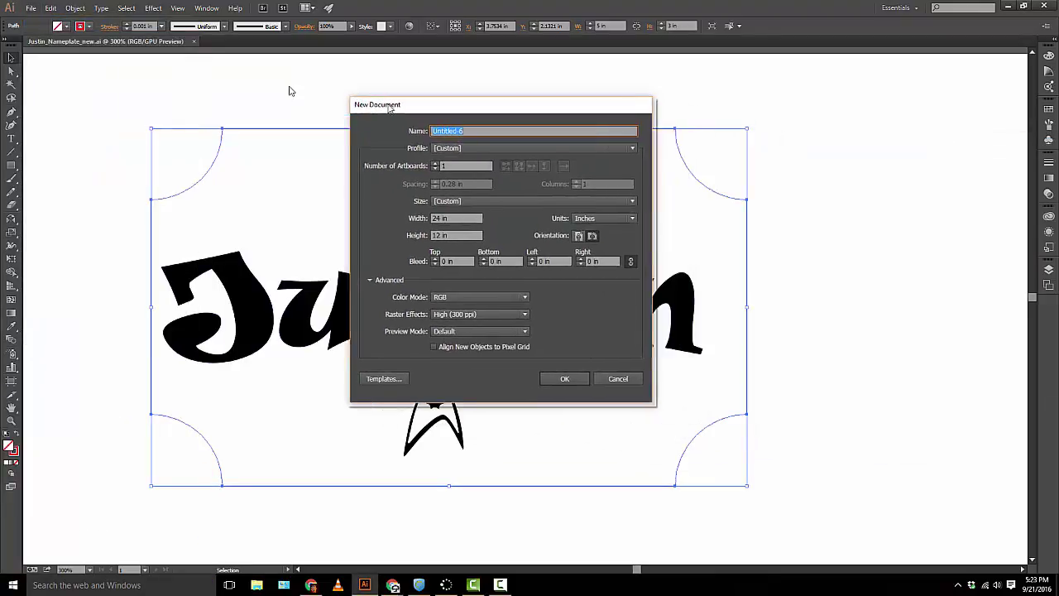
click(494, 364)
click(31, 8)
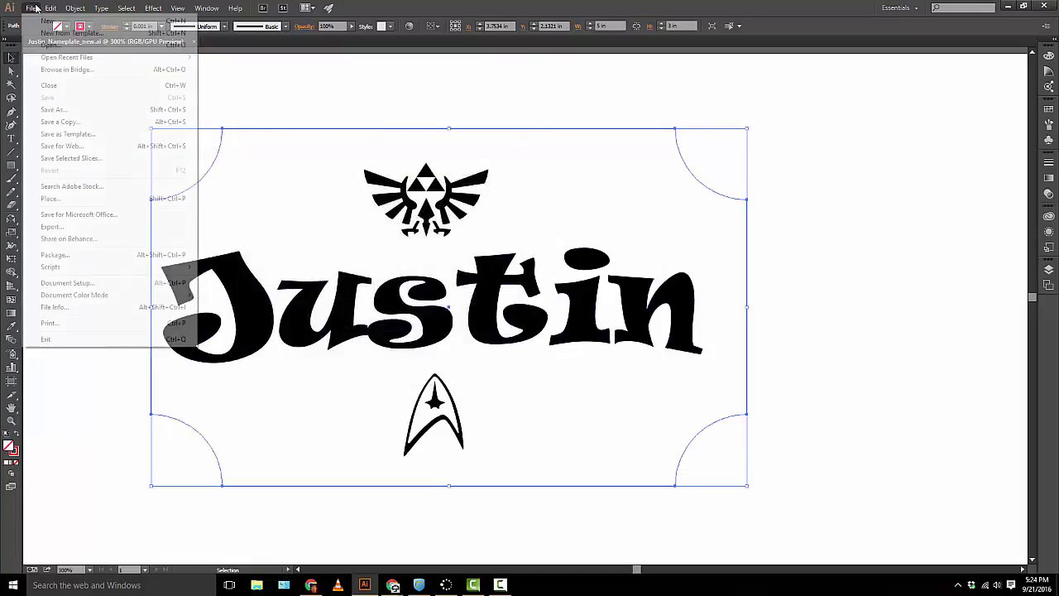
- Name the document Justin_nameplate_video and set width and height to 12 in
click(50, 23)
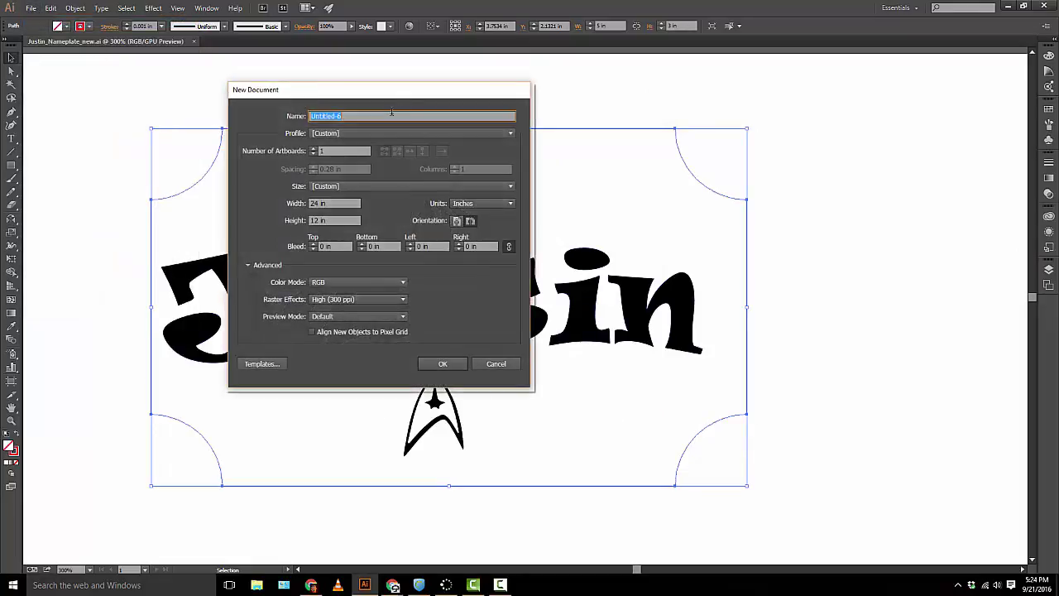
text(Justin_nameplate_video)
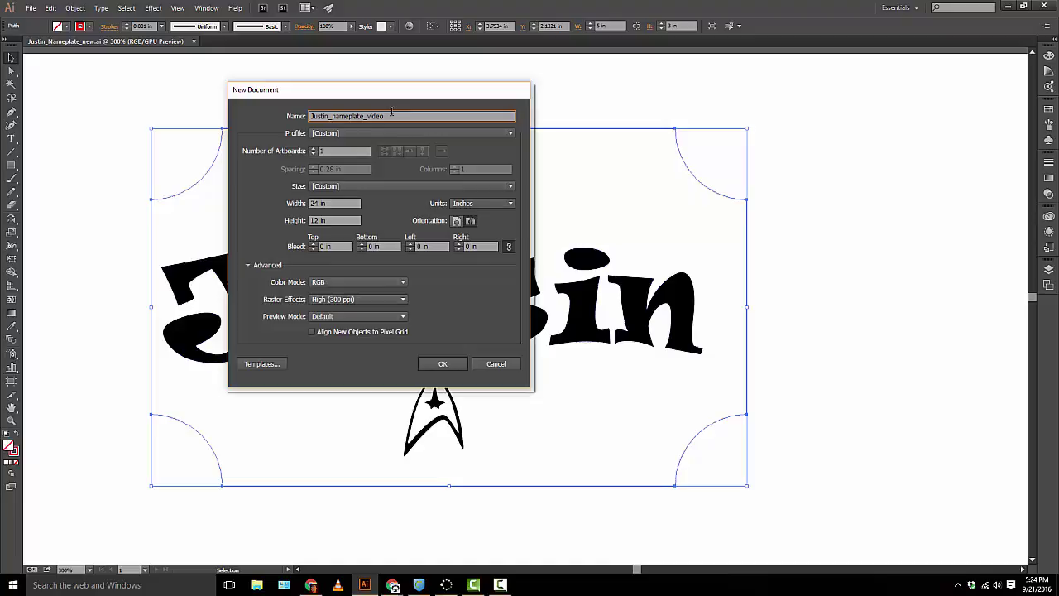
click(319, 203)
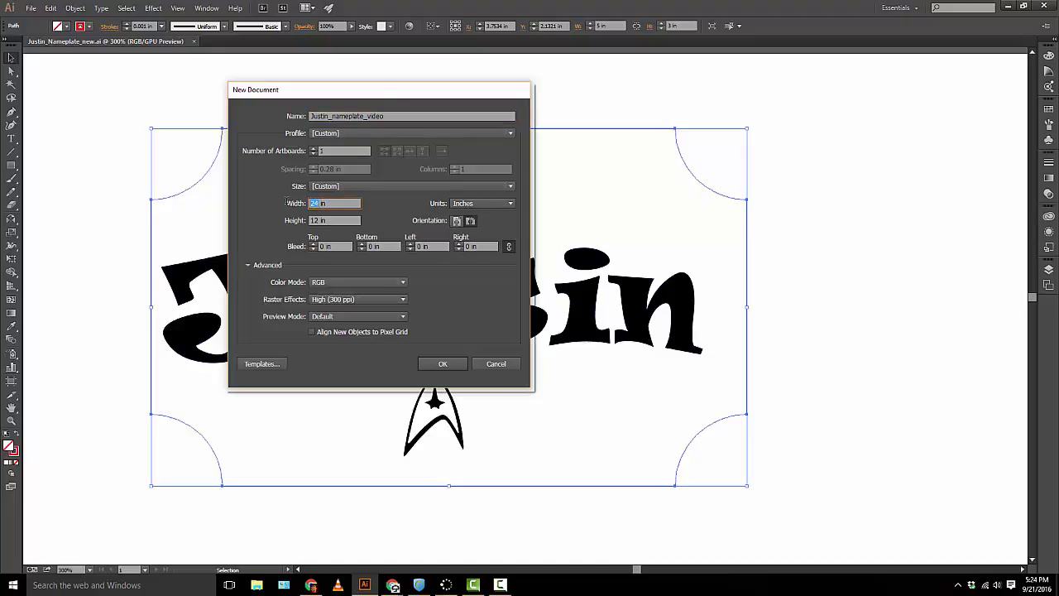
text(12)
click(312, 220)
click(317, 220)
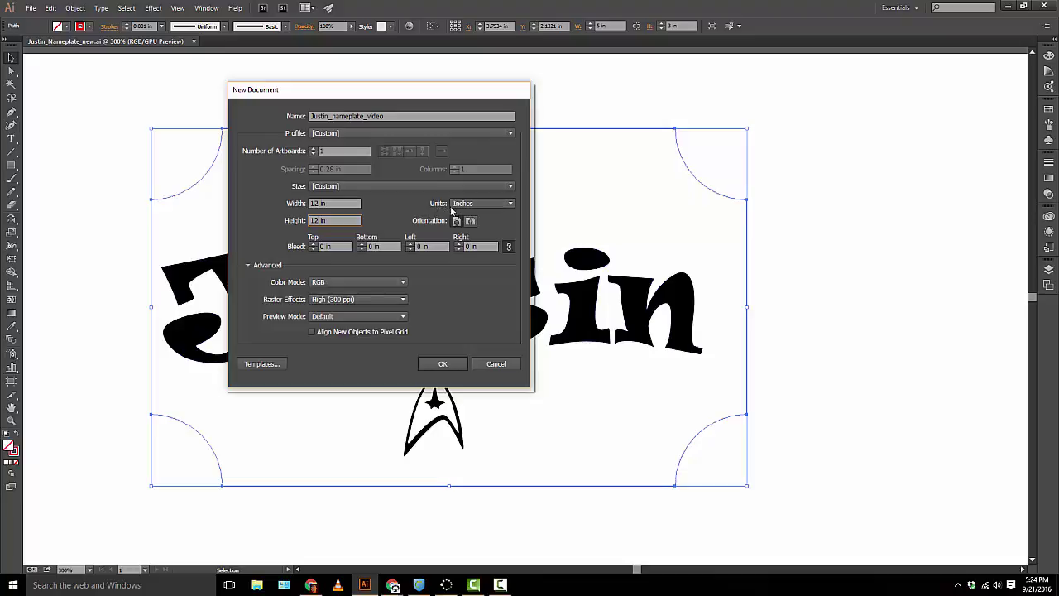
- Keep the units as Inches and create the 12 × 12 in document
click(467, 204)
click(469, 213)
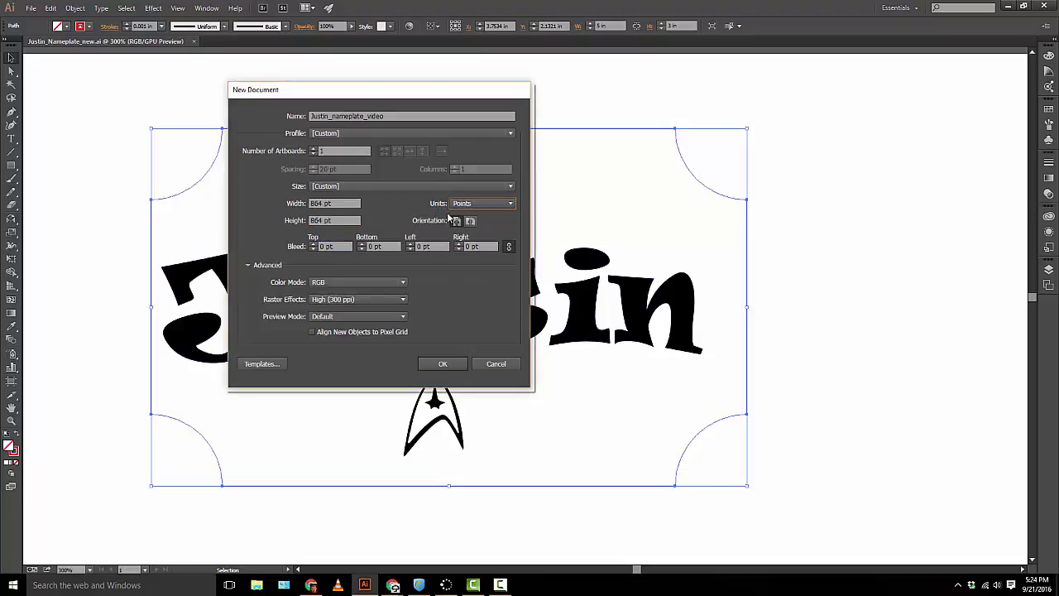
click(481, 205)
click(471, 239)
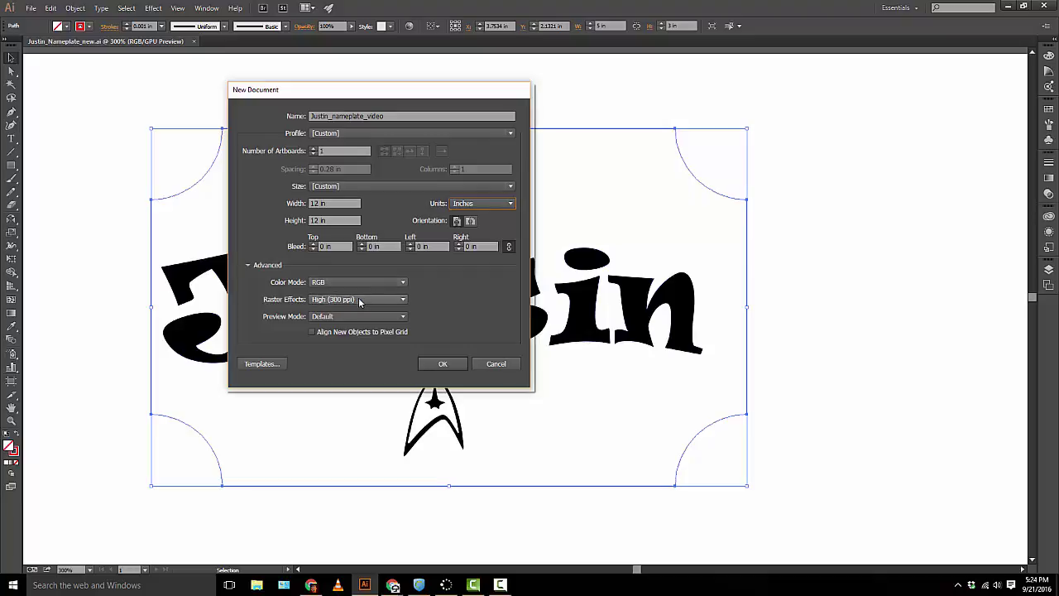
click(445, 364)
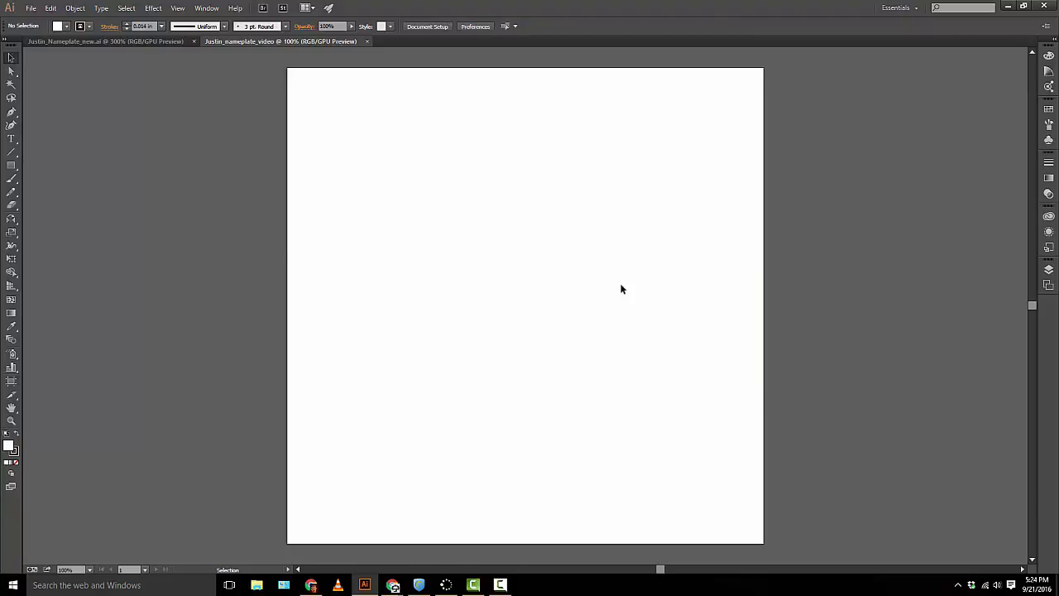
- In Preferences > Units, set Stroke to Points and confirm, leaving General in inches
key(F10)
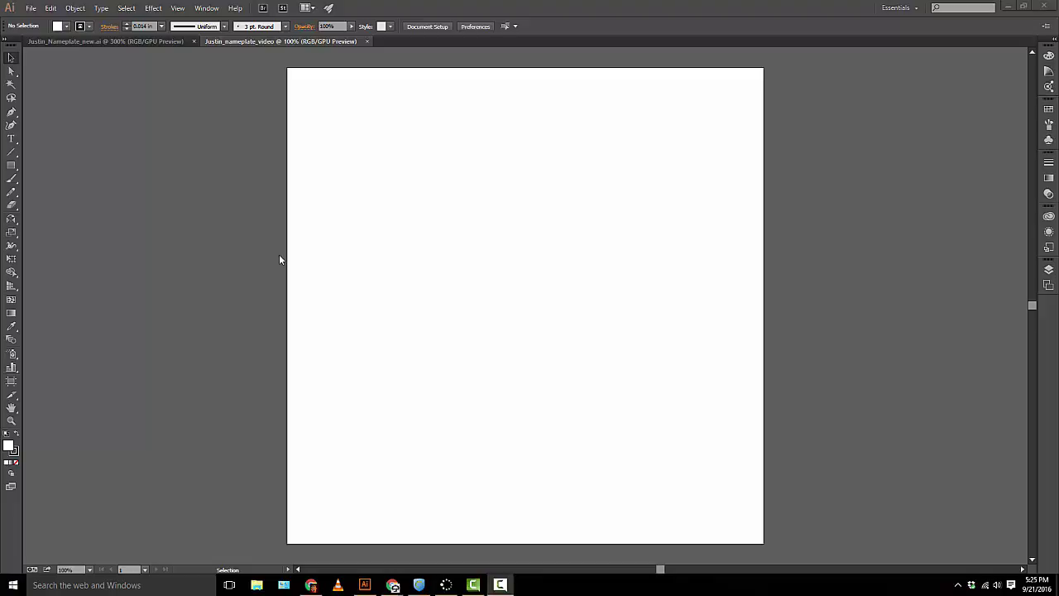
click(50, 10)
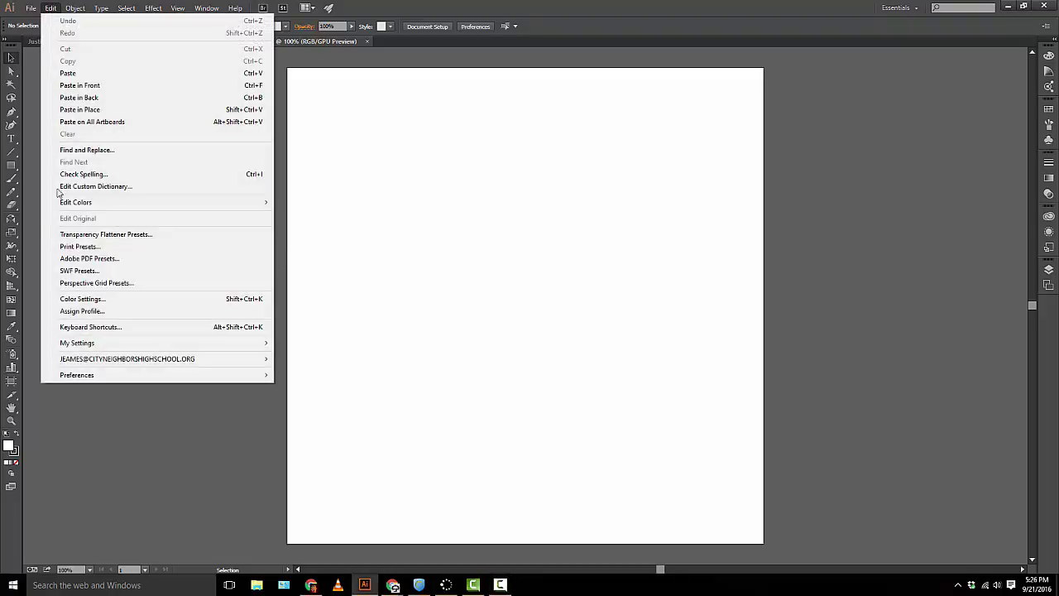
mouse_move(105, 376)
mouse_move(34, 15)
mouse_move(207, 377)
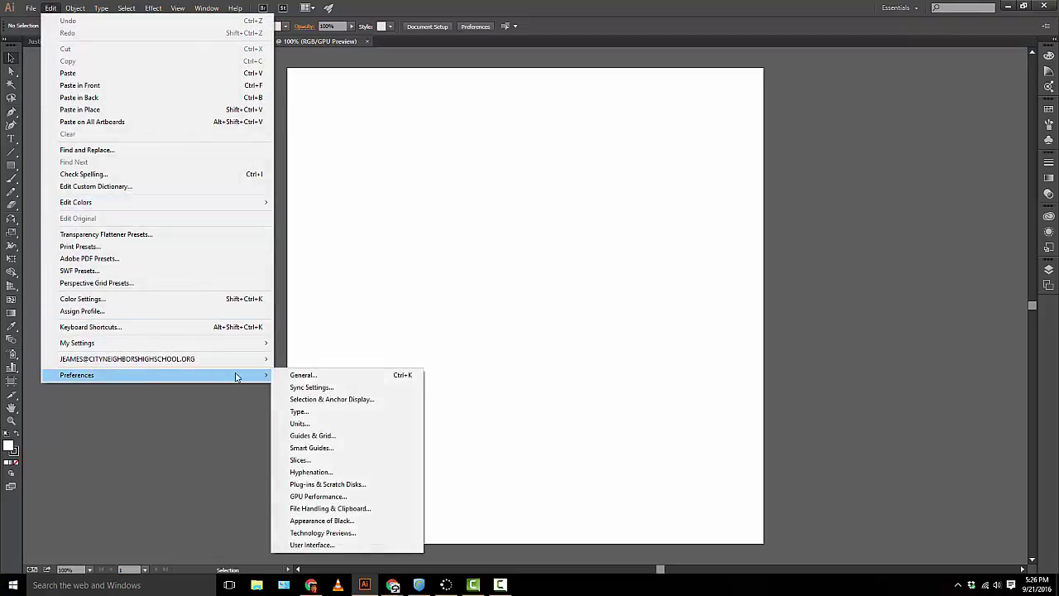
click(302, 424)
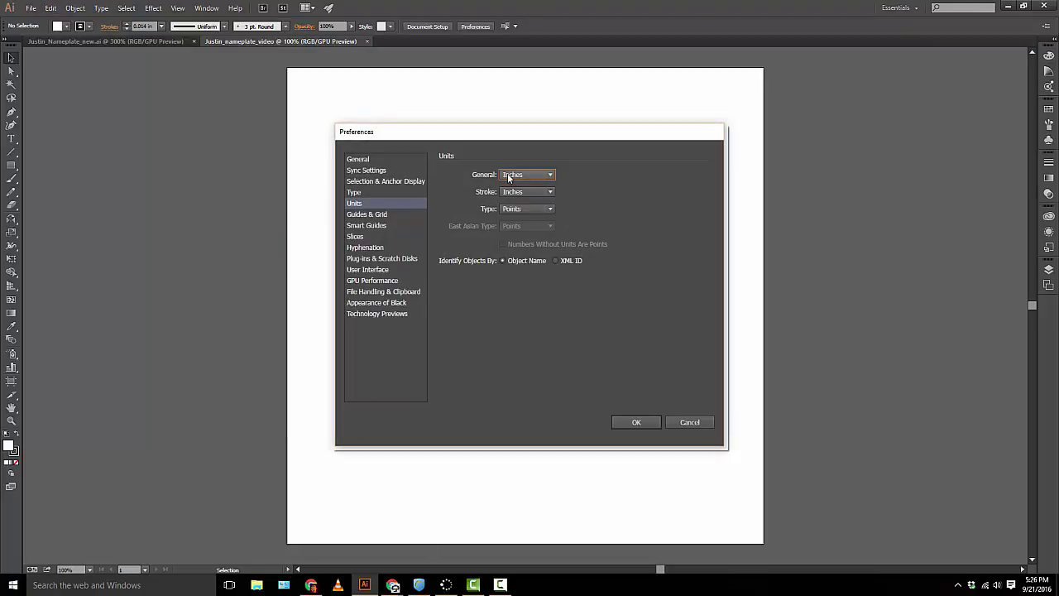
click(536, 191)
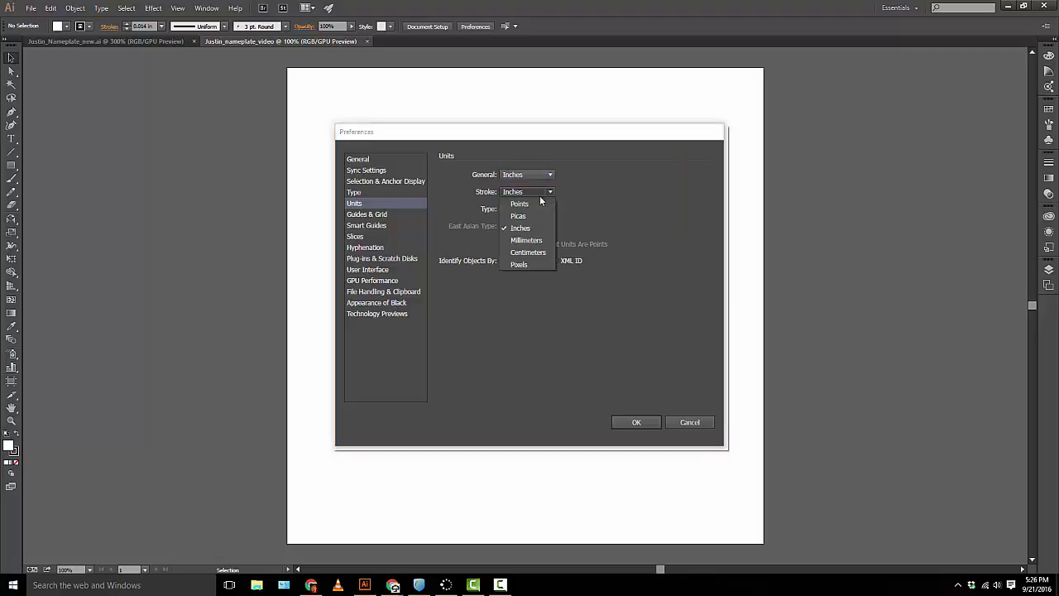
click(522, 204)
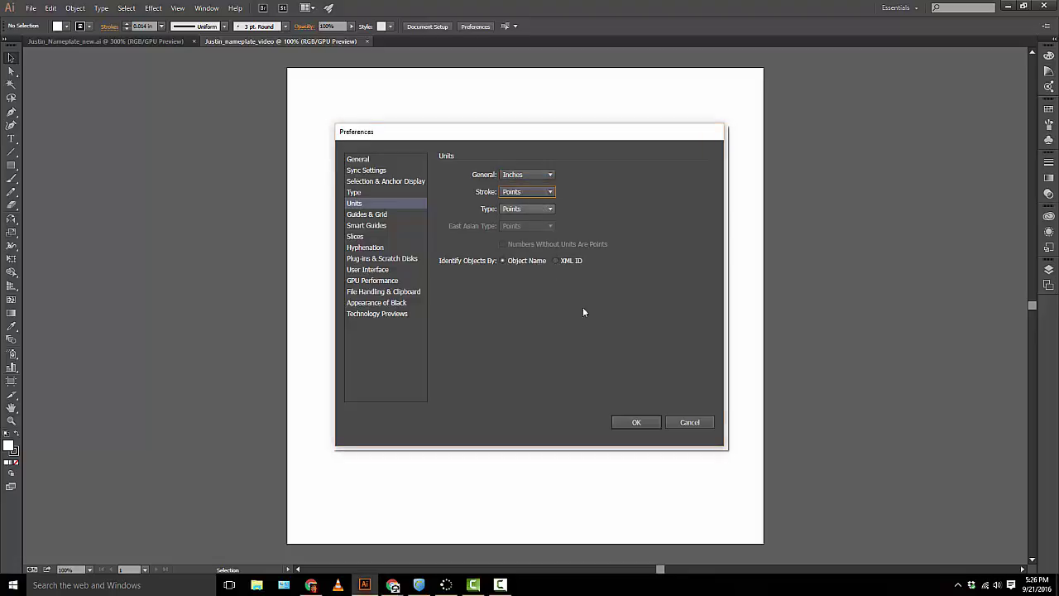
click(658, 425)
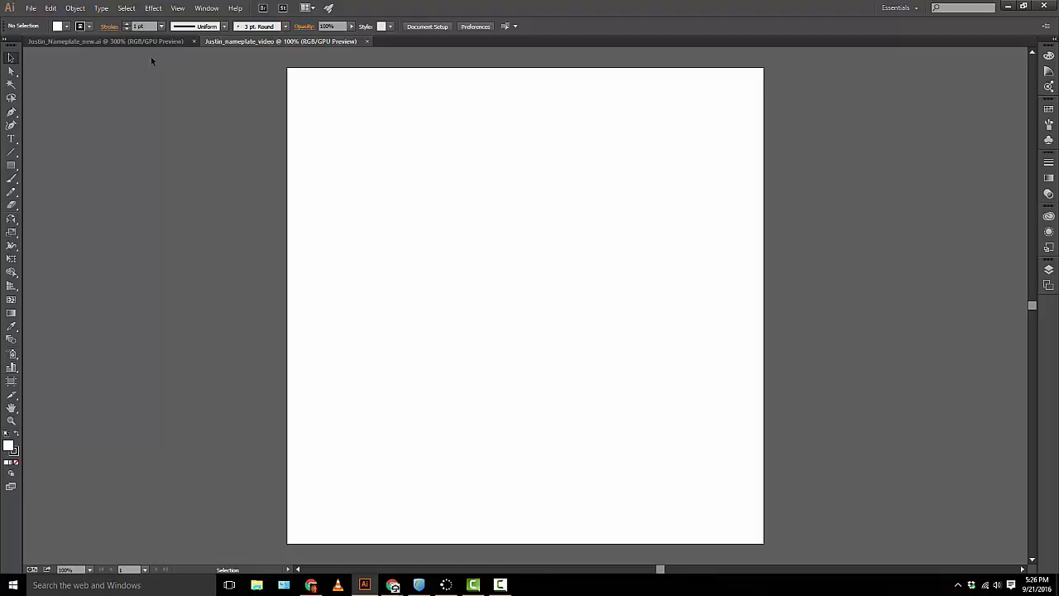
- Draw a rectangle about 8.48 × 3.71 in near the artboard's top with the Rectangle Tool
click(12, 166)
click(12, 166)
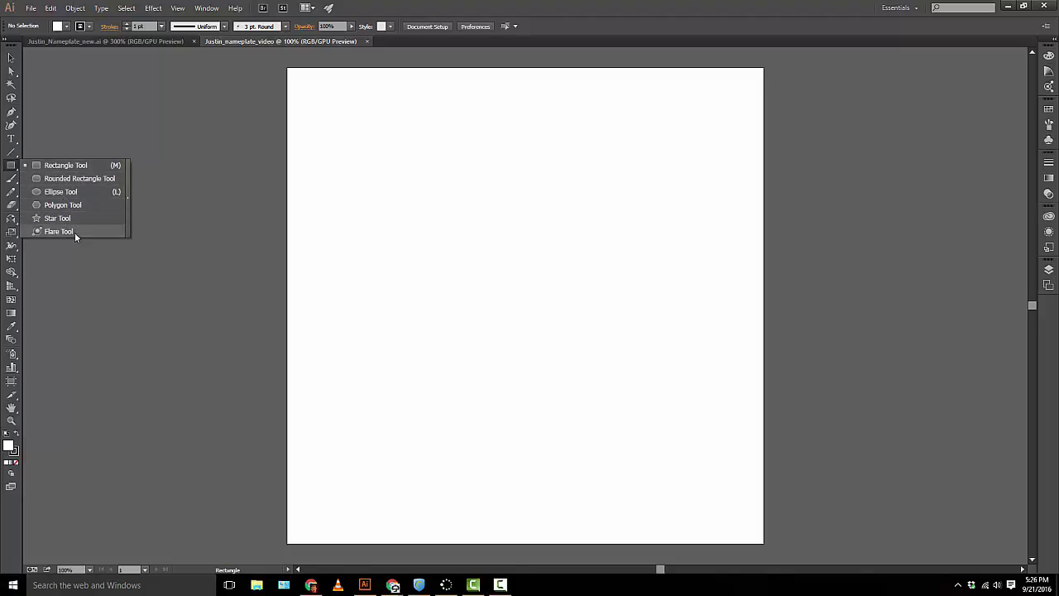
click(63, 180)
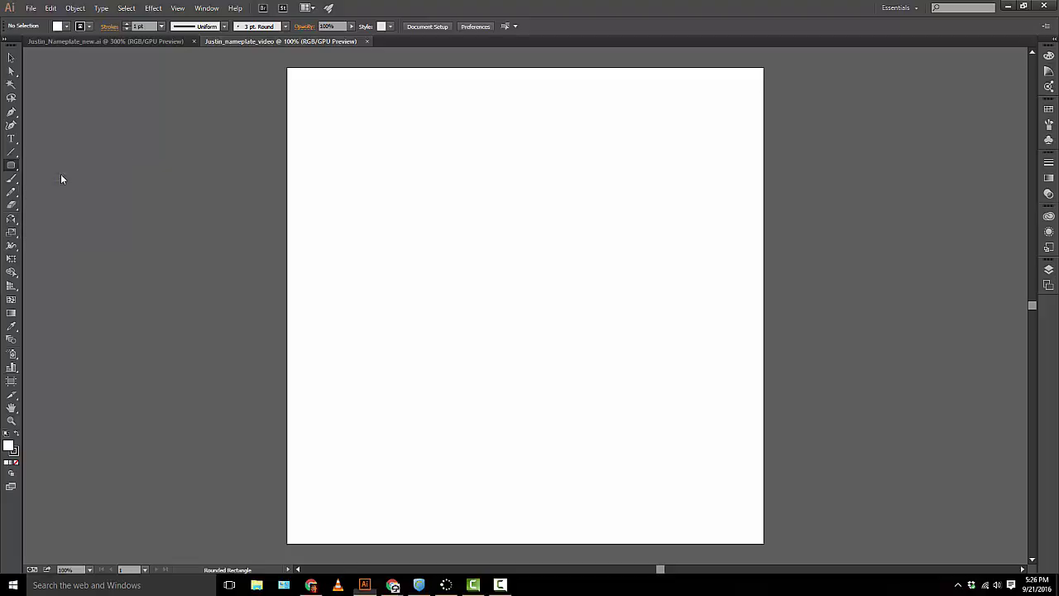
click(13, 168)
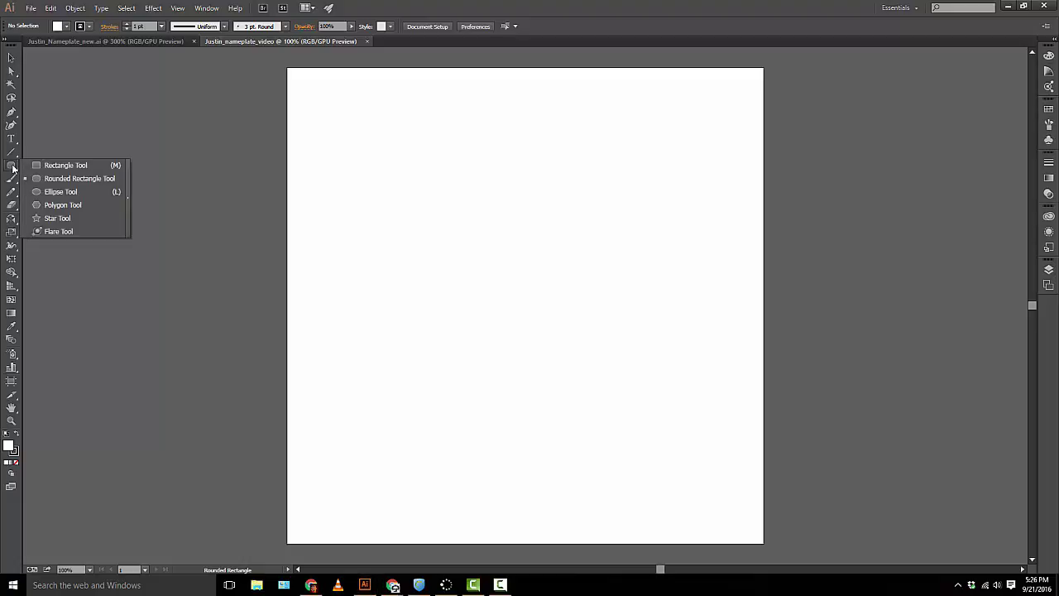
click(49, 166)
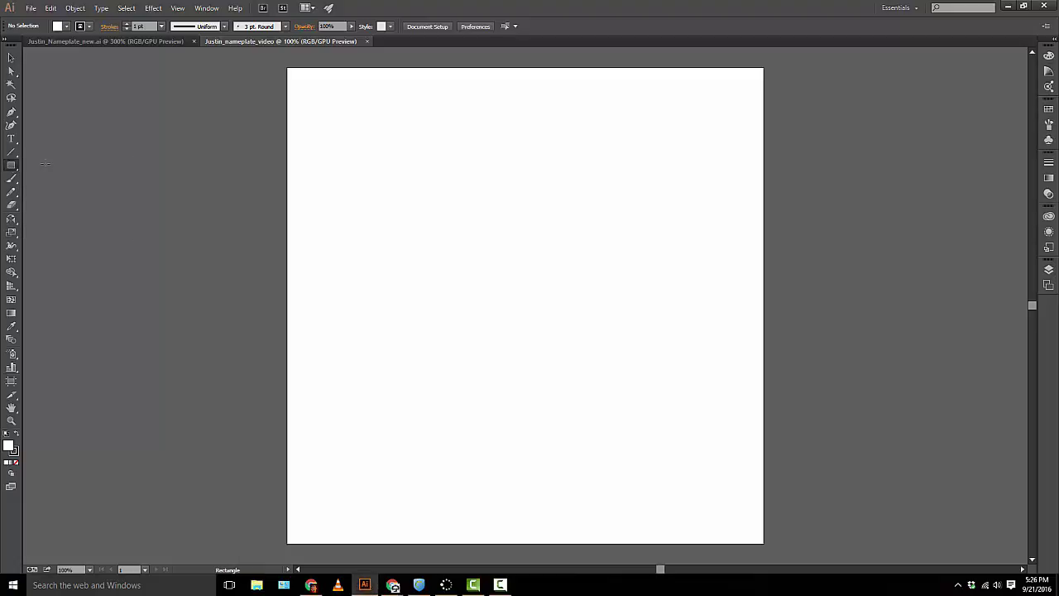
click(8, 170)
click(38, 168)
mouse_move(334, 137)
mouse_down()
mouse_move(669, 246)
mouse_move(679, 282)
mouse_up()
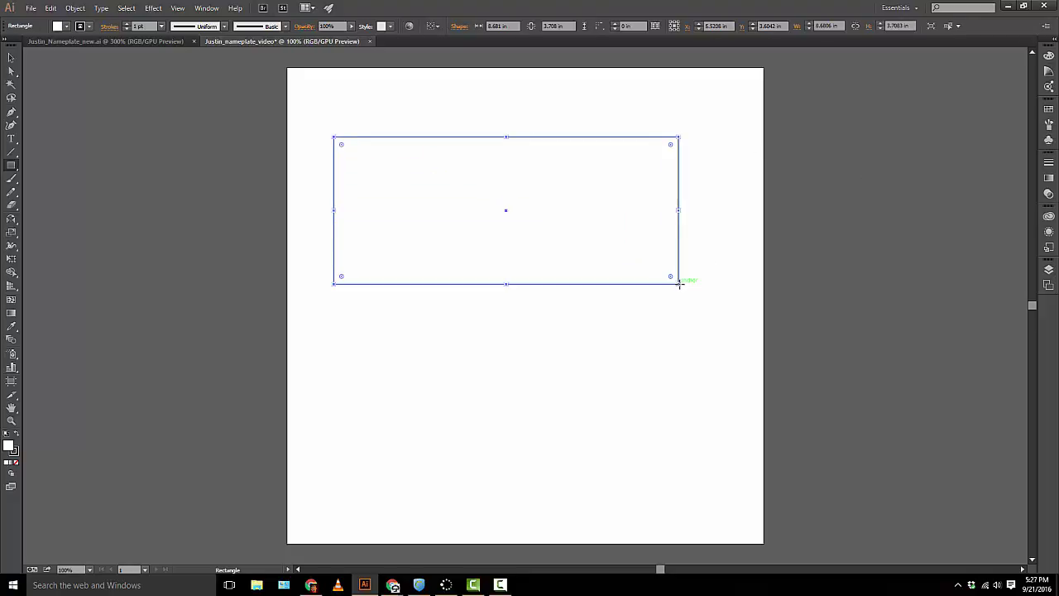
click(532, 28)
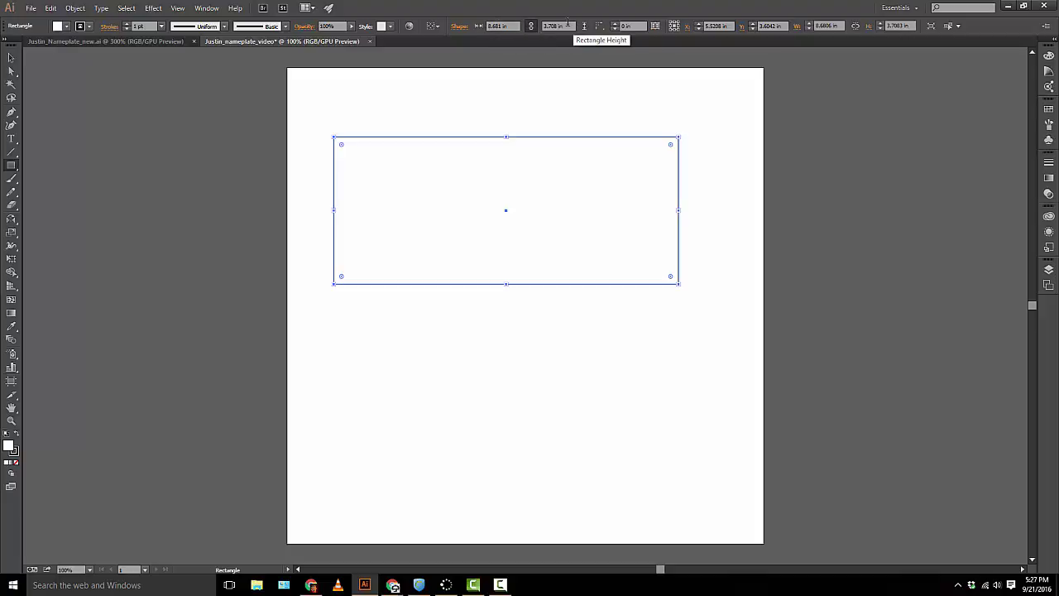
click(514, 26)
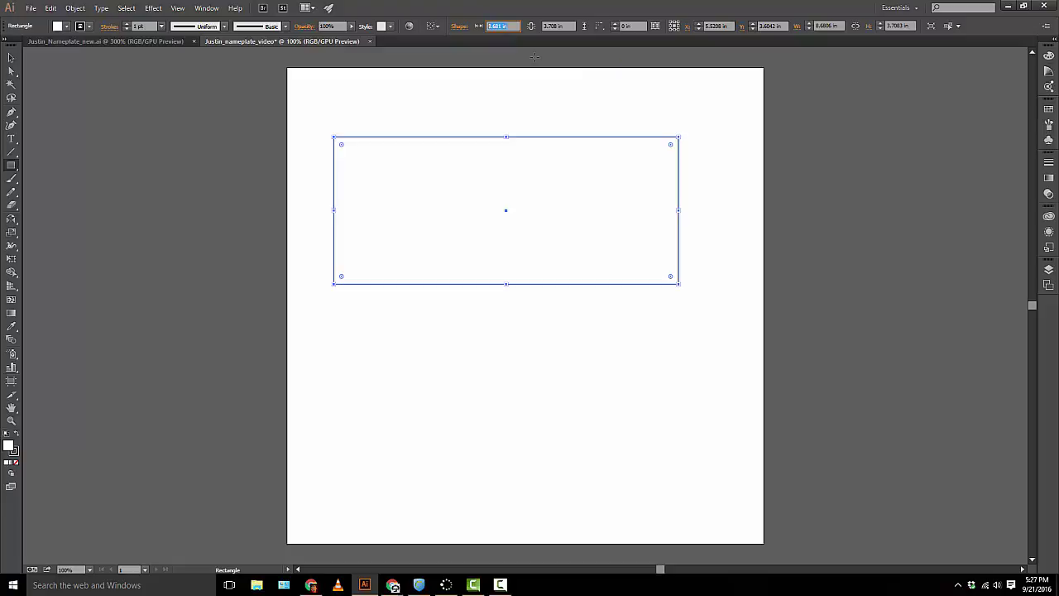
text(5)
key(Tab)
text(2)
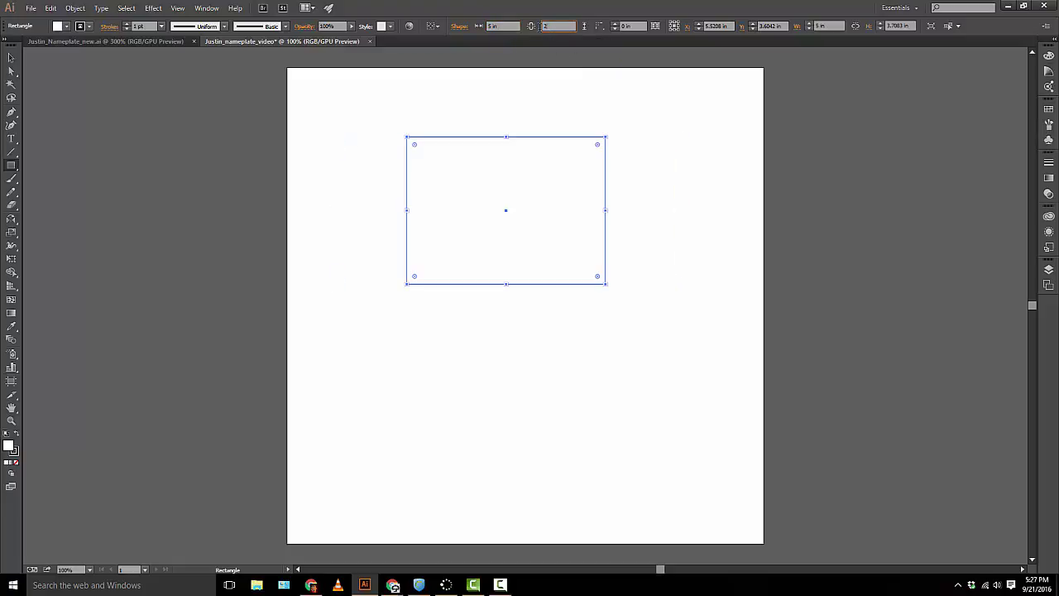
key(Return)
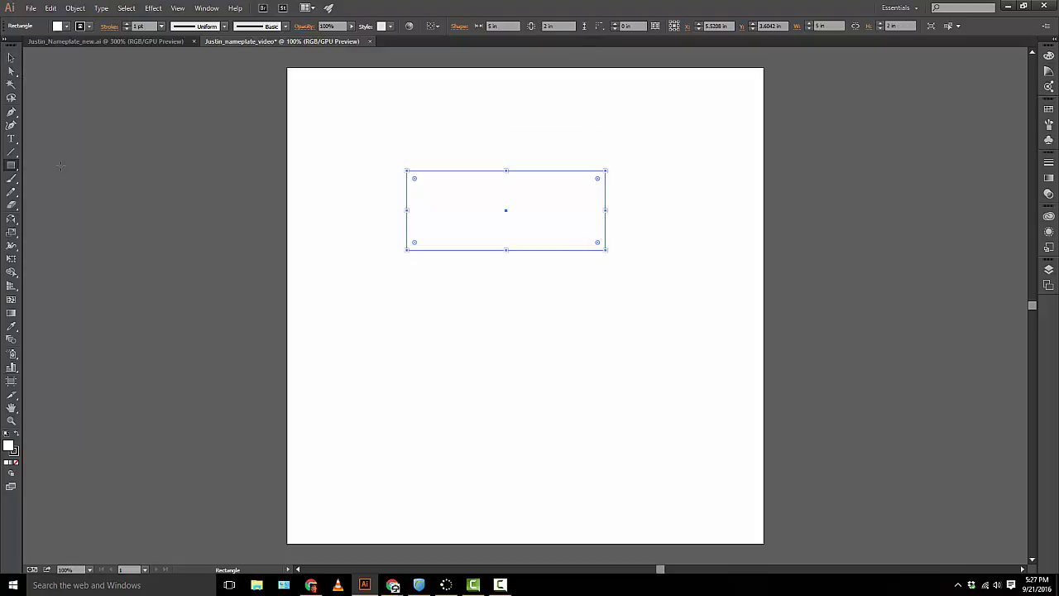
click(7, 166)
mouse_move(421, 336)
mouse_down()
mouse_move(570, 400)
mouse_move(593, 428)
mouse_up()
key(ctrl+z)
click(884, 301)
drag(631, 308, 572, 310)
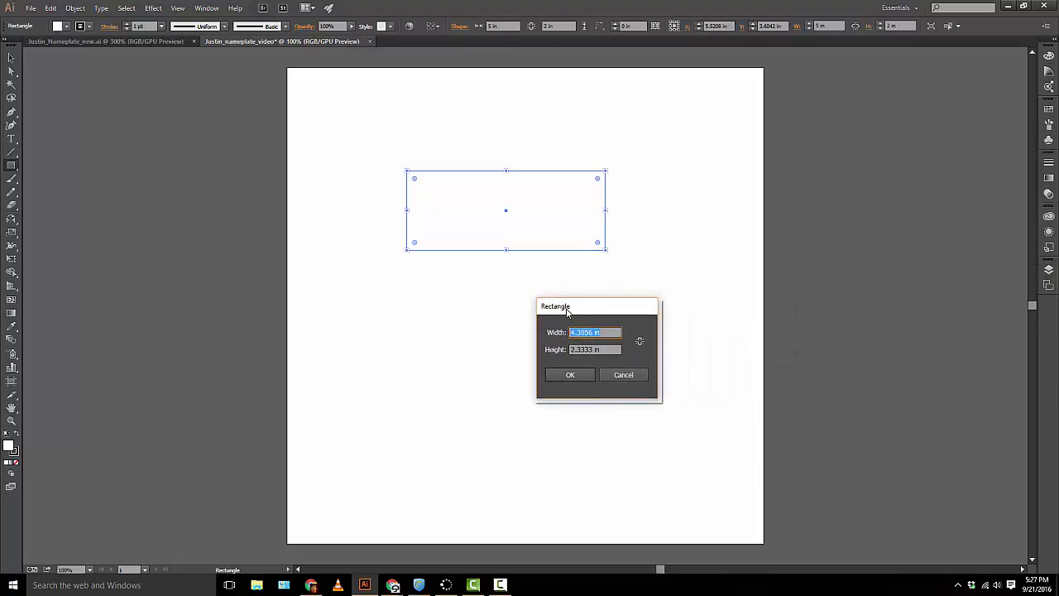
click(609, 377)
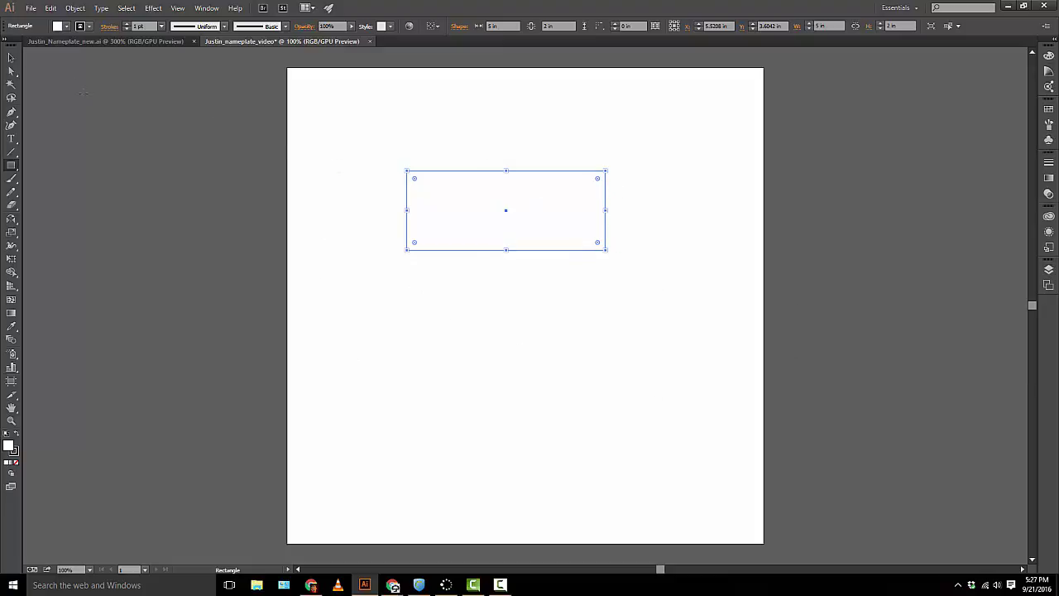
- Drag the 5 × 2 in rectangle up-left to about X 4.85 in, Y 2.98 in
click(8, 62)
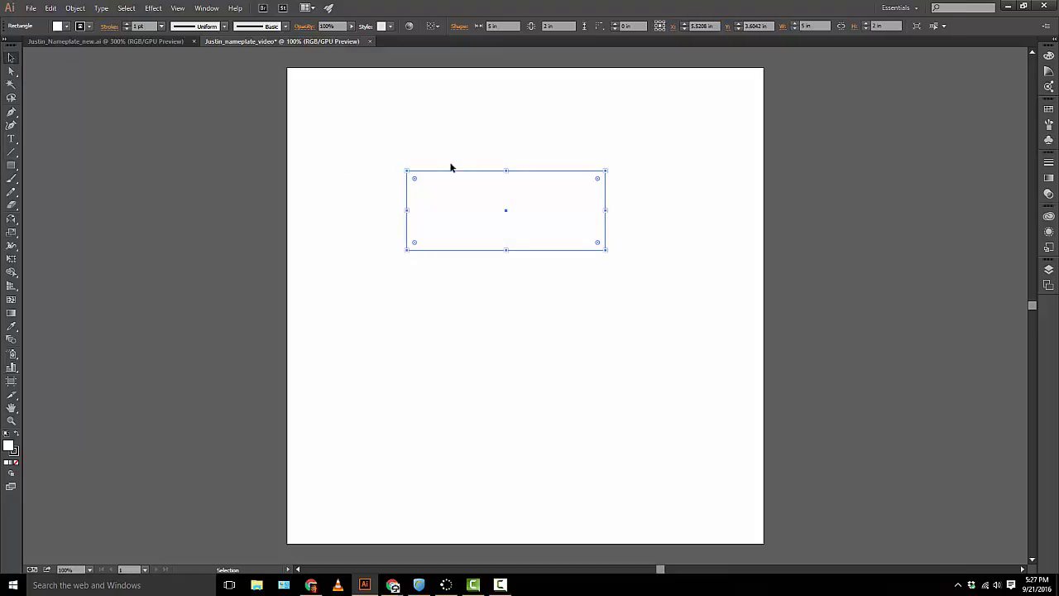
mouse_move(451, 174)
mouse_down()
mouse_move(369, 119)
mouse_move(398, 130)
mouse_move(434, 167)
mouse_up()
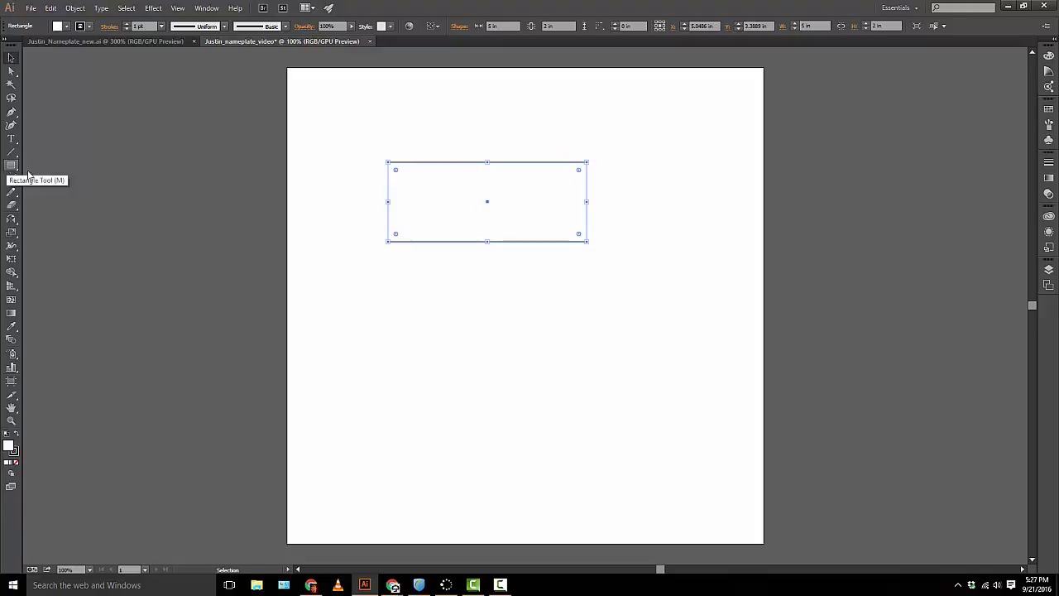
drag(440, 166, 433, 146)
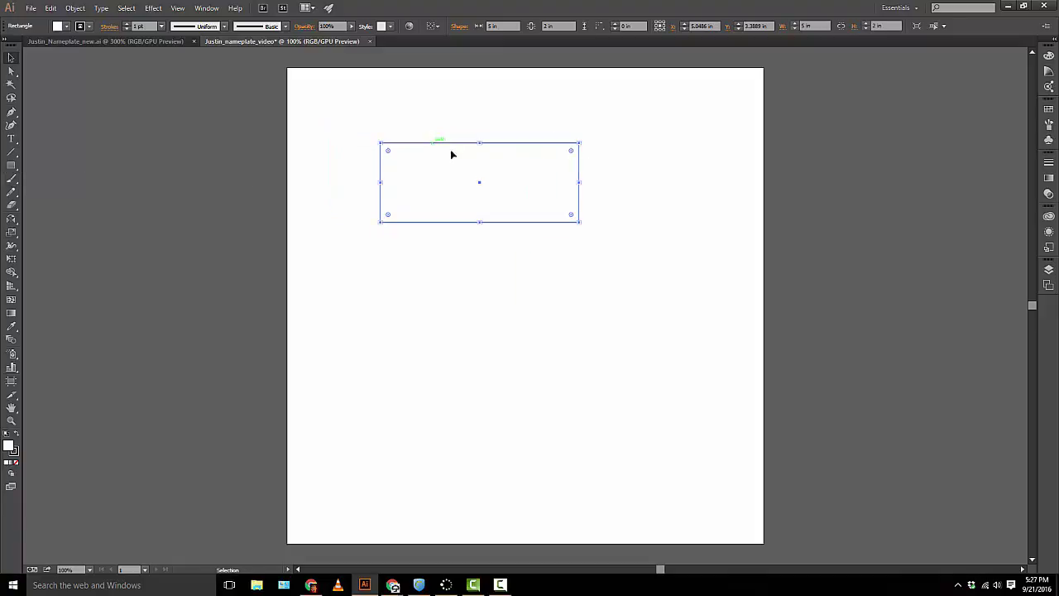
- Expand Layer 1 in the Layers panel, then collapse the panel
click(1049, 270)
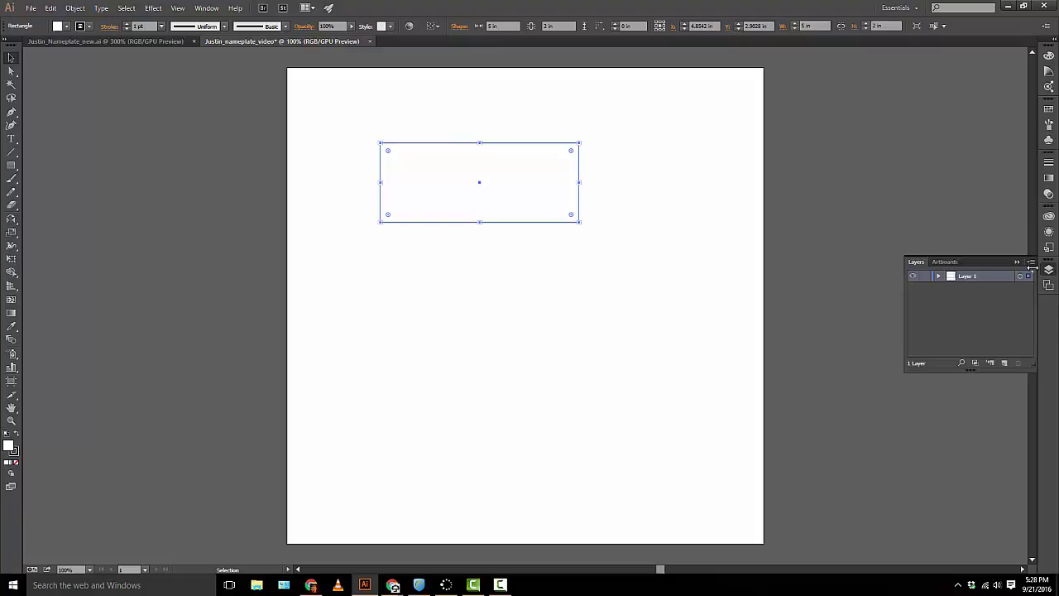
click(939, 277)
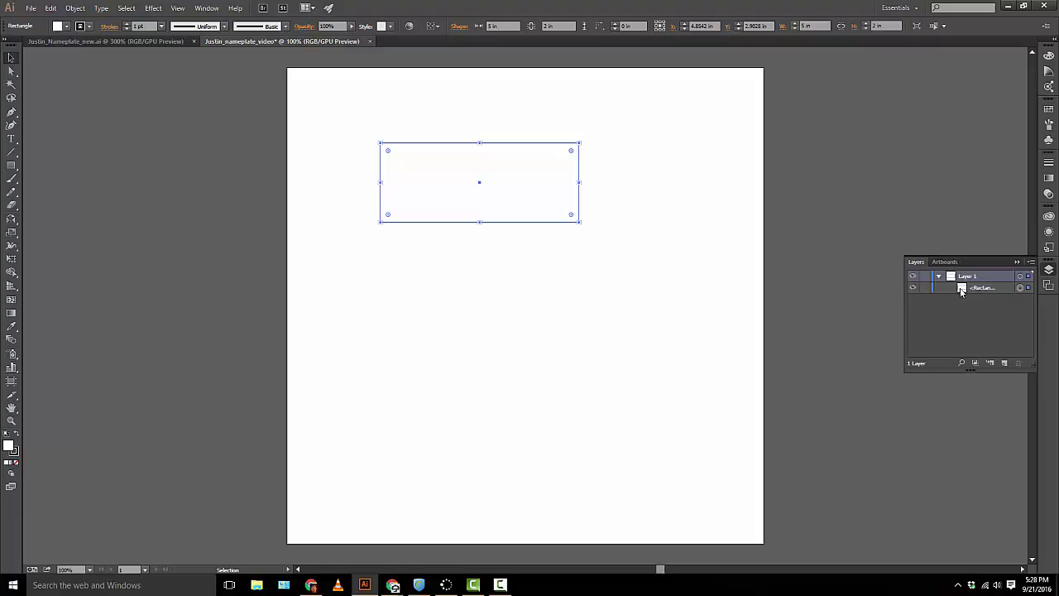
click(1052, 273)
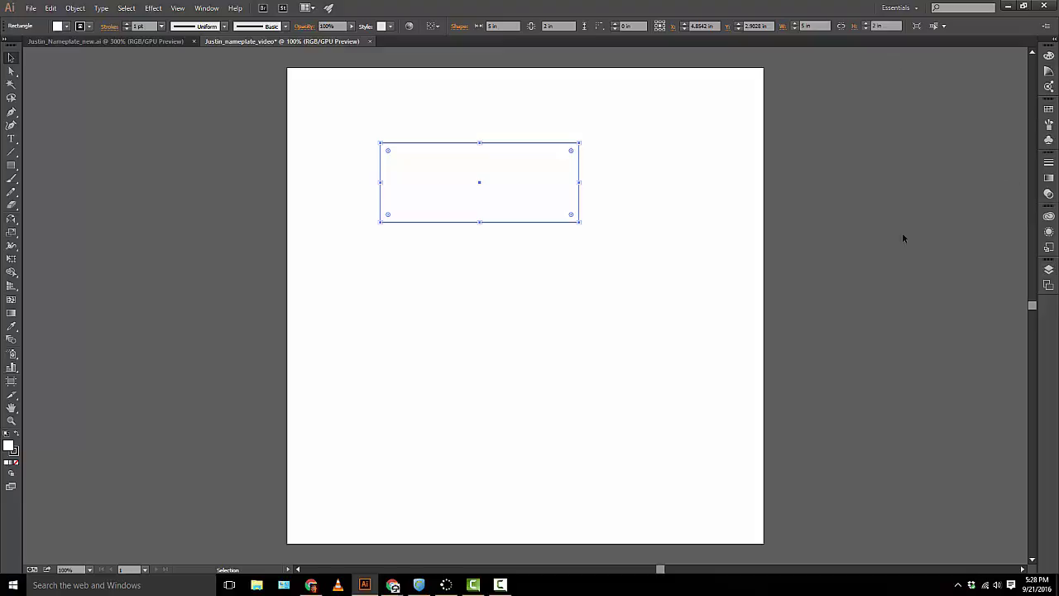
- Reset the Essentials workspace via Window > Workspace and collapse the Libraries panel
click(207, 8)
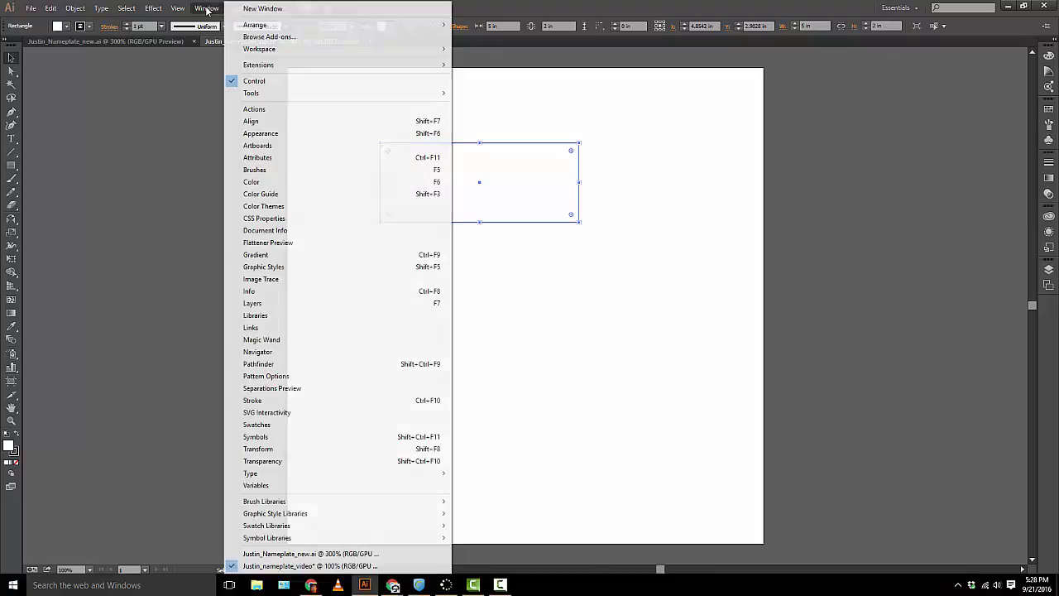
mouse_move(300, 48)
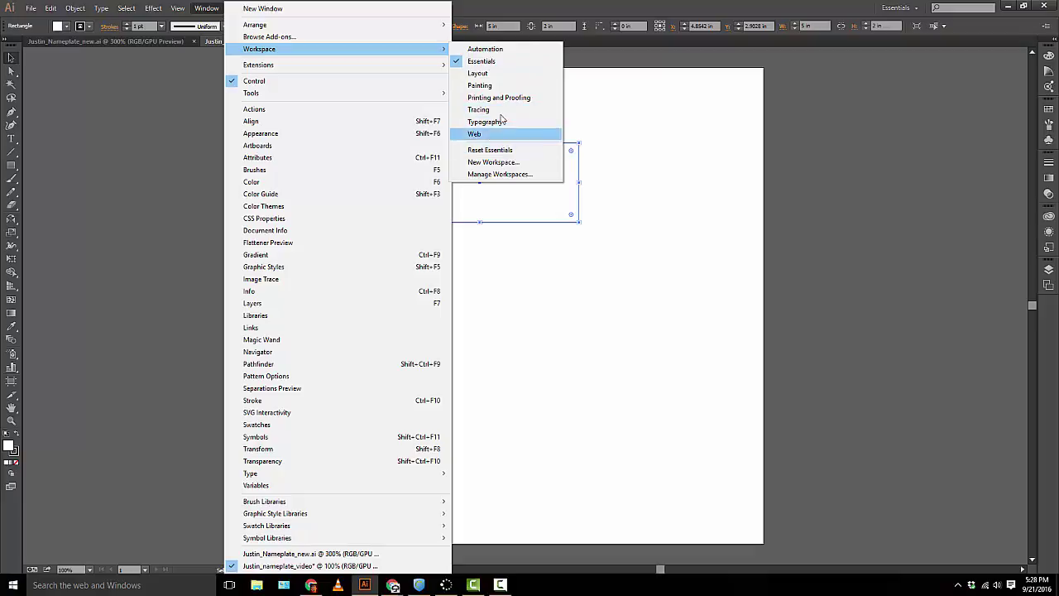
click(507, 152)
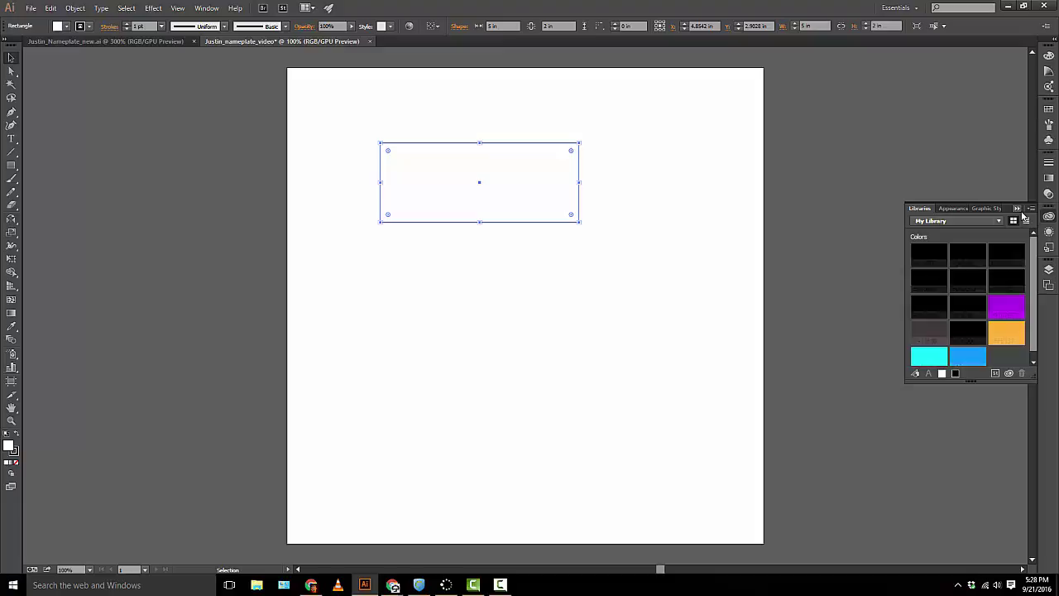
click(1017, 209)
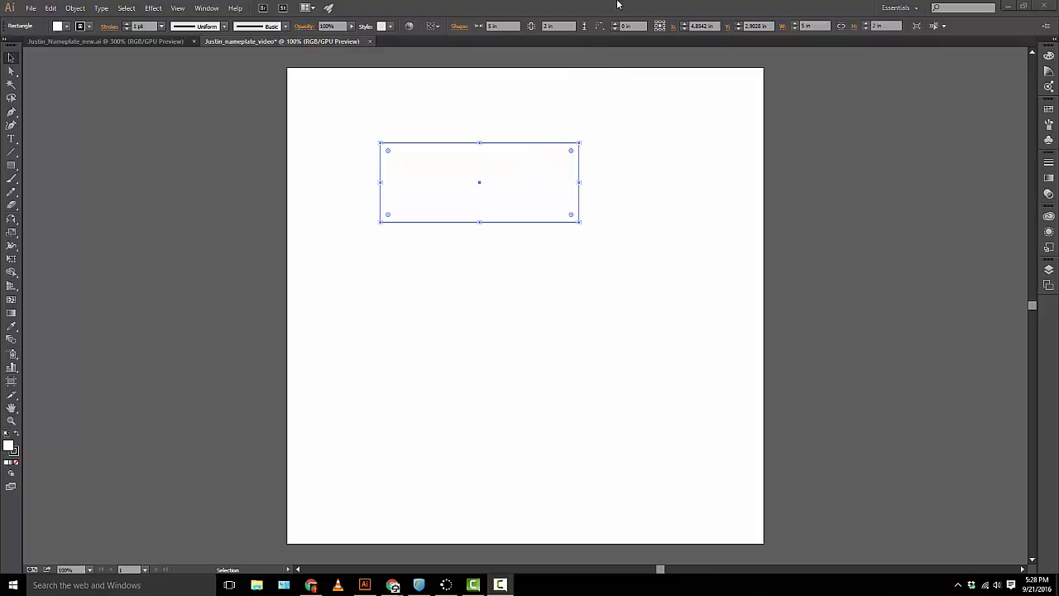
- Set Corner Type to Inverted Round and Corner Radius to 0.5 in from the Control bar
click(600, 29)
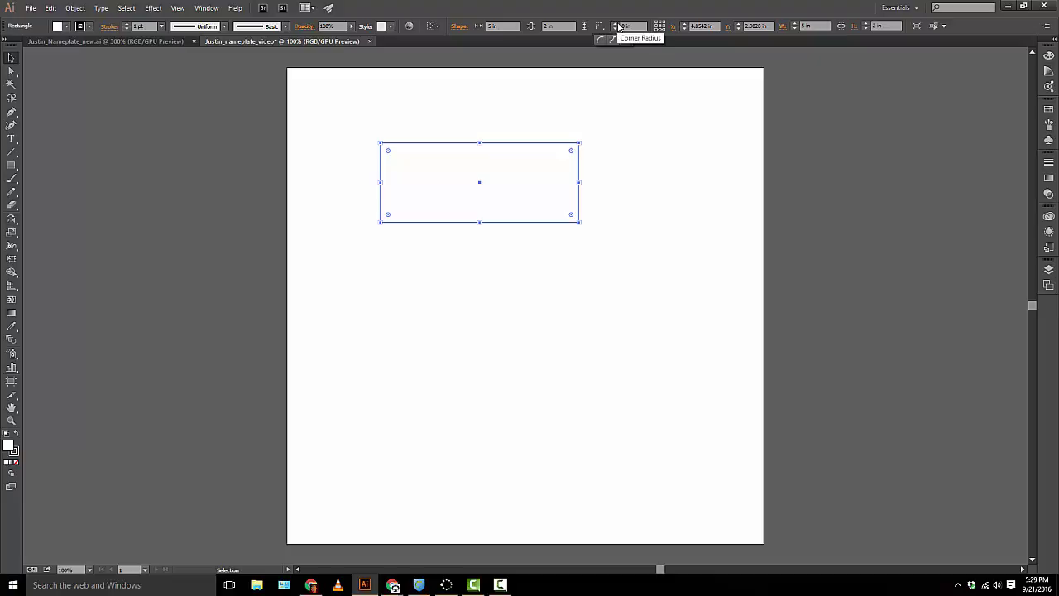
click(615, 23)
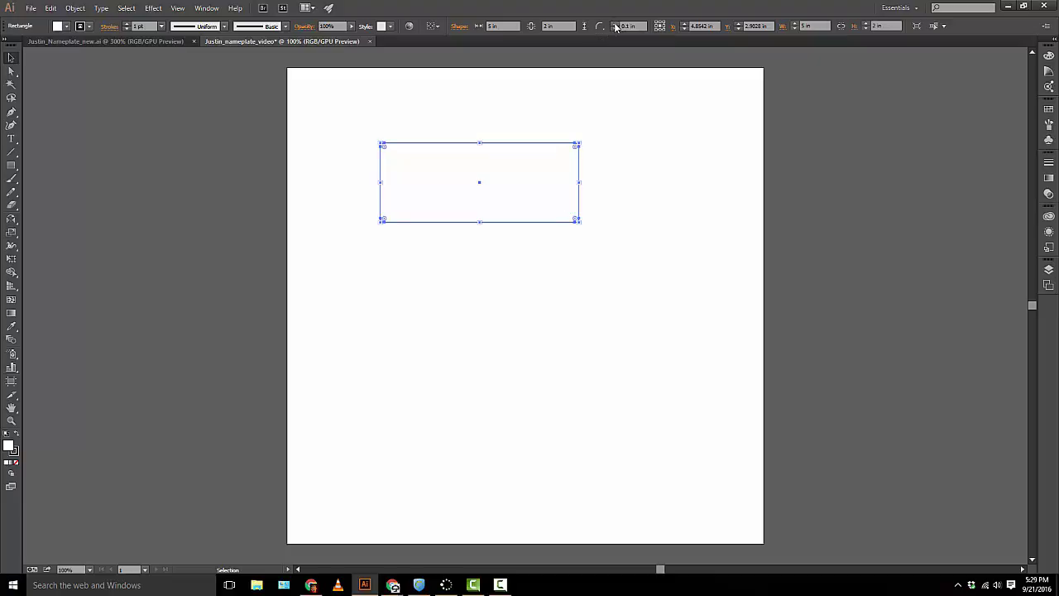
click(615, 23)
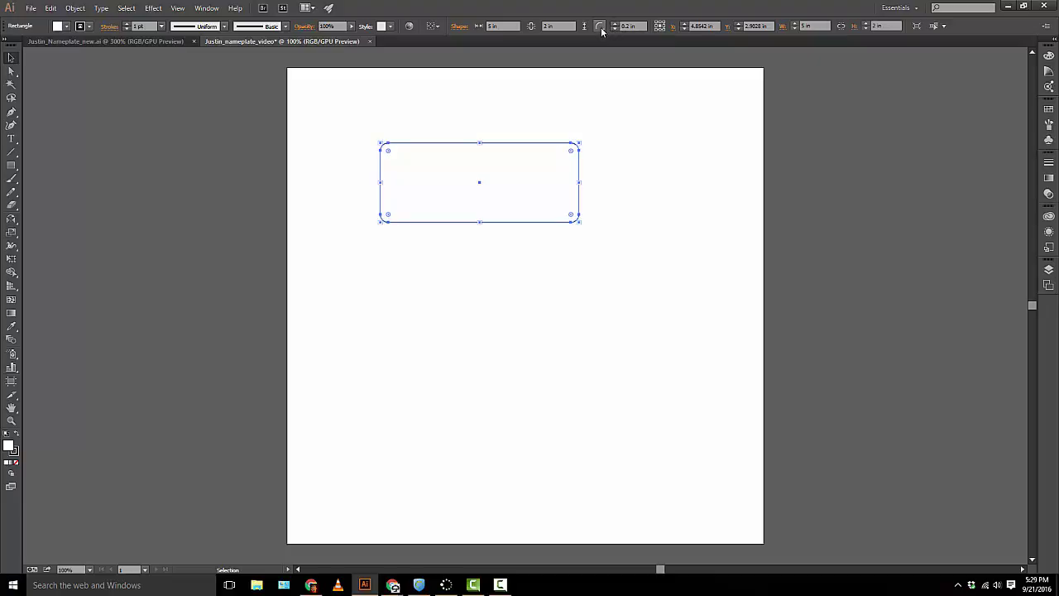
click(600, 29)
click(614, 40)
click(615, 25)
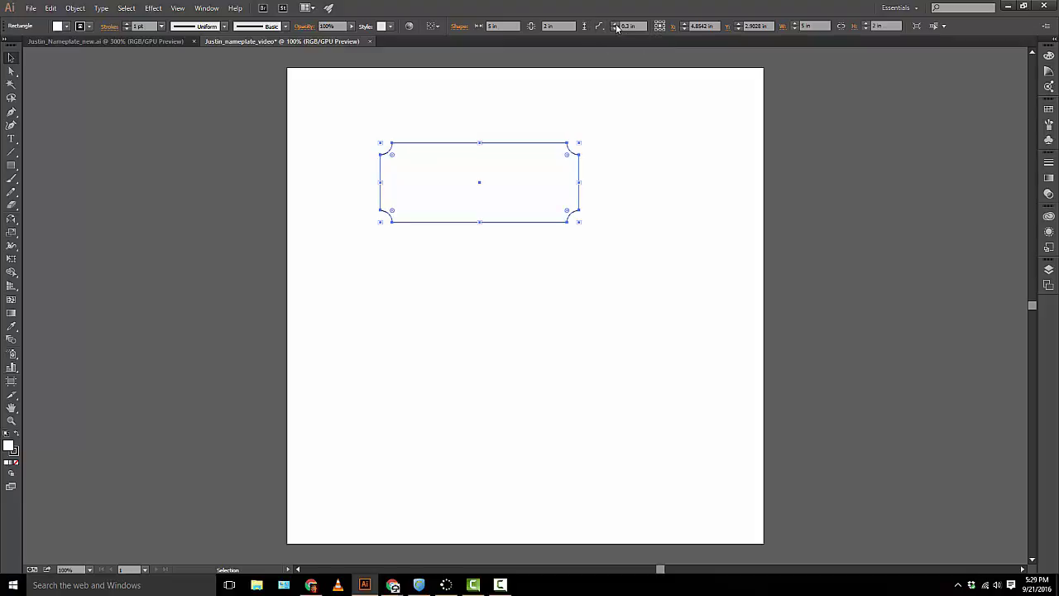
click(616, 24)
click(602, 28)
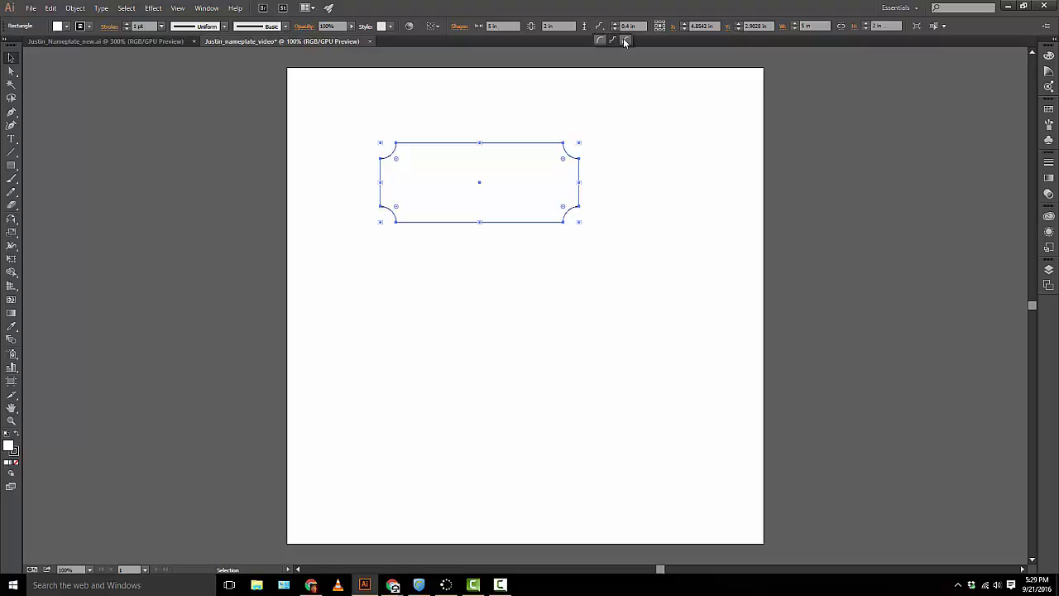
click(623, 38)
click(601, 26)
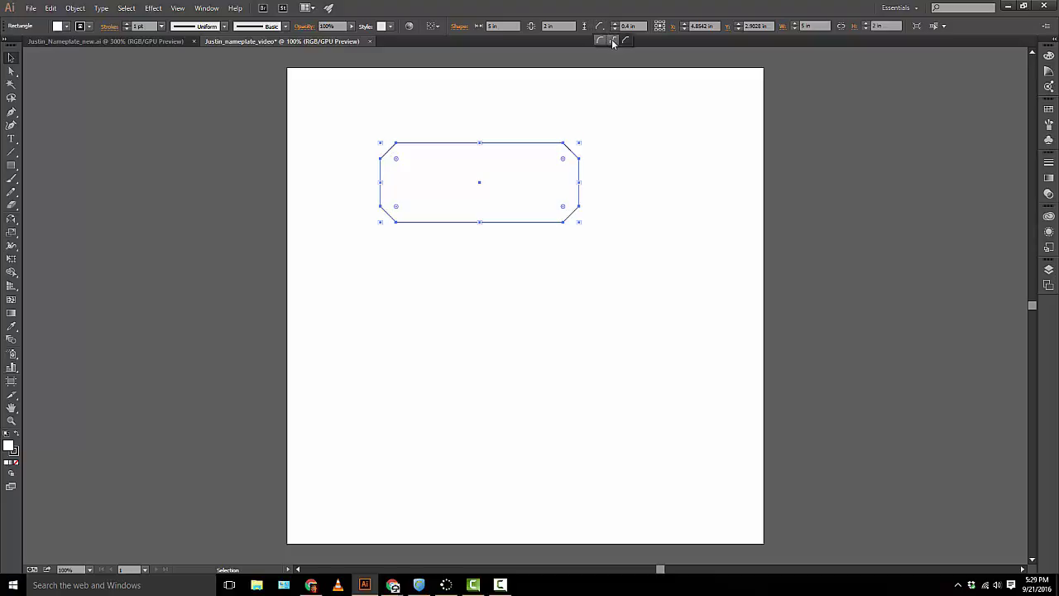
click(612, 41)
click(615, 26)
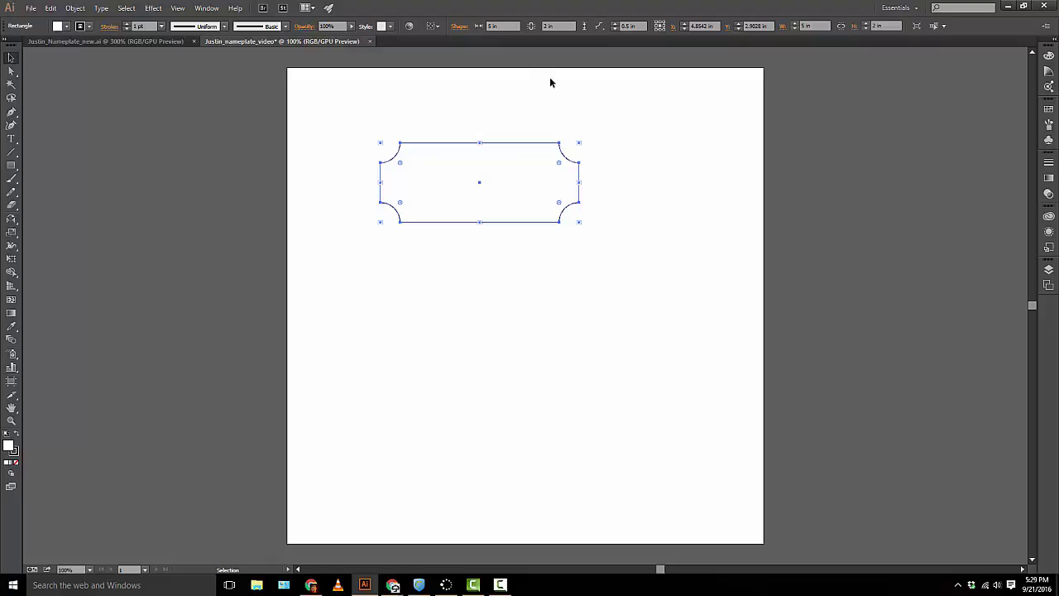
- Turn the nameplate shape into a text area with the Area Type Tool
click(10, 143)
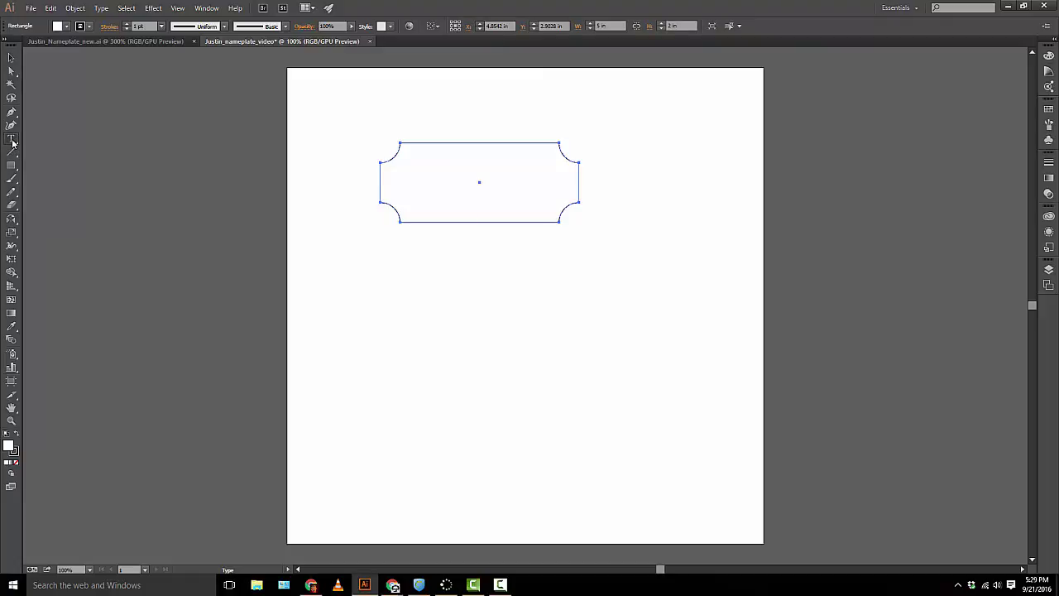
click(12, 142)
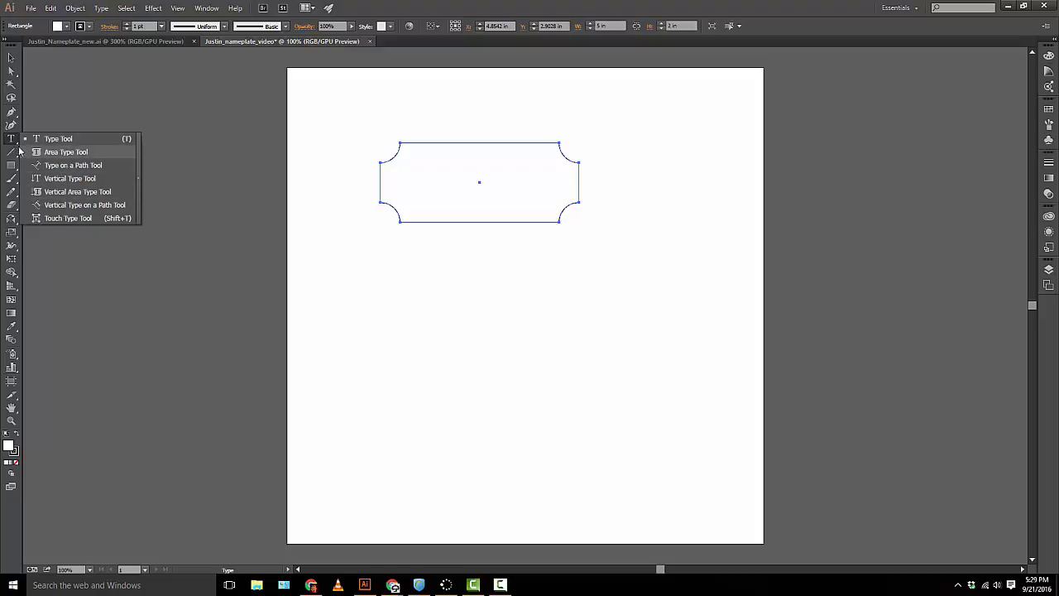
click(11, 144)
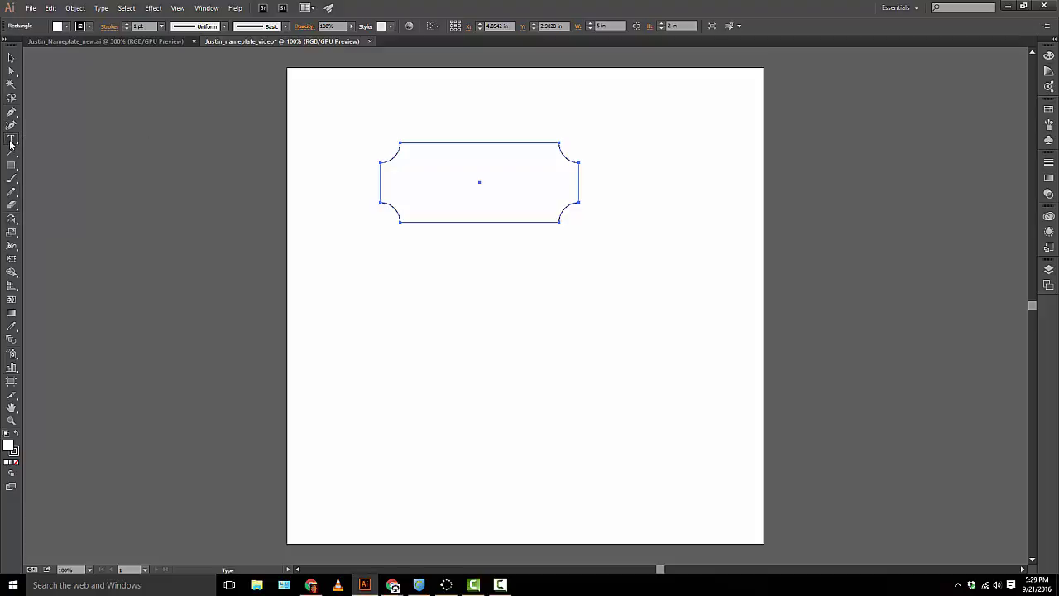
click(11, 144)
click(43, 137)
click(406, 173)
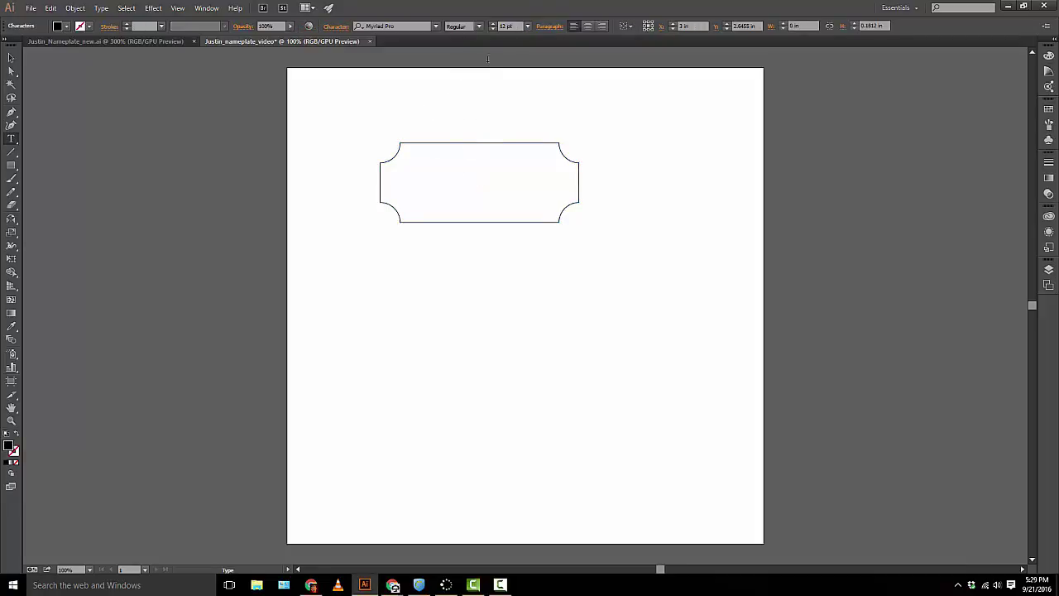
- Set the font size to 60 pt and type Justin
click(528, 26)
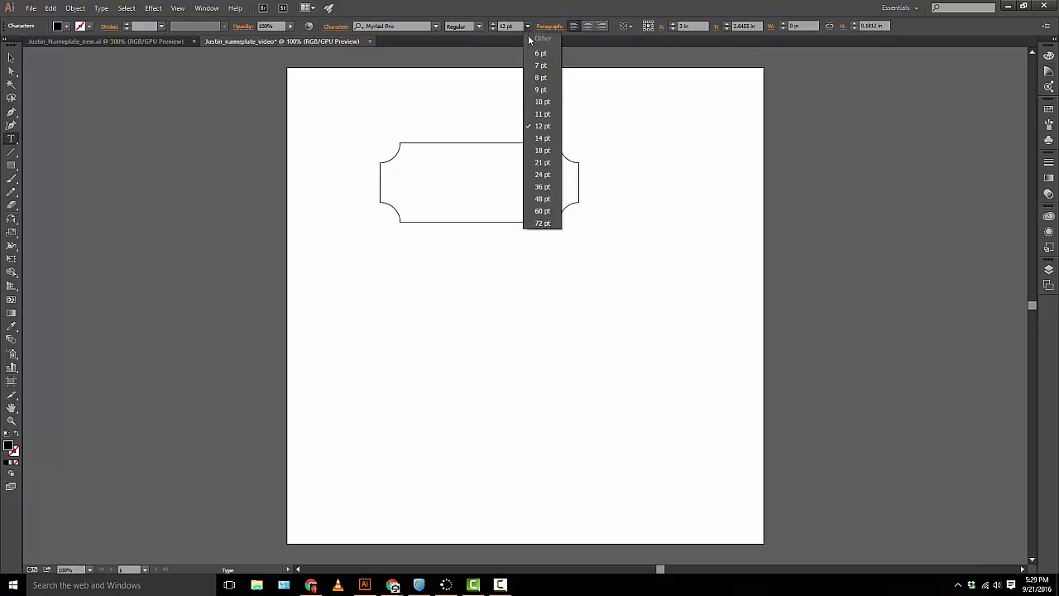
click(544, 209)
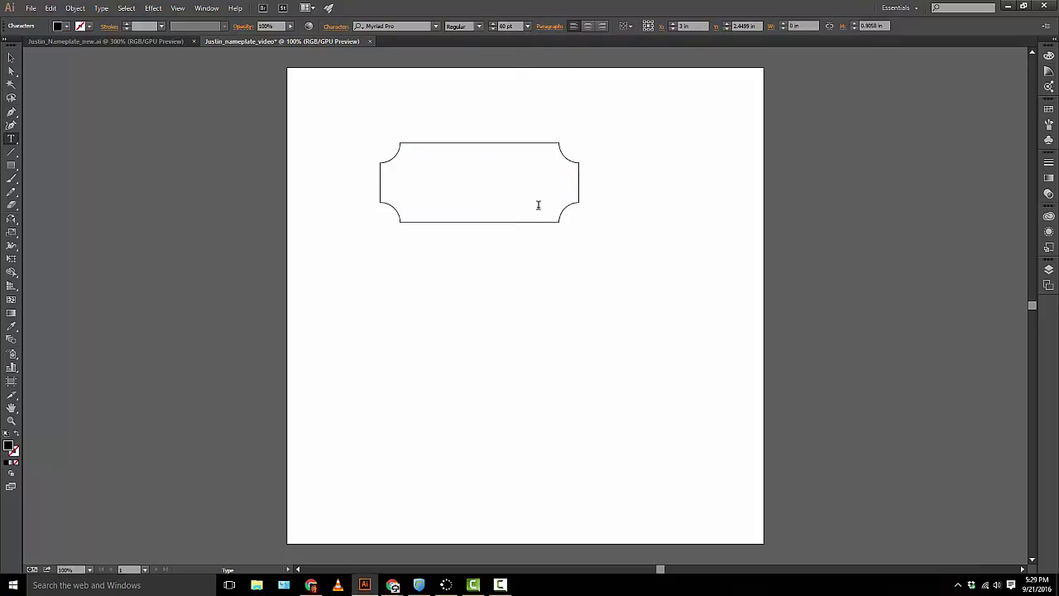
text(Justin)
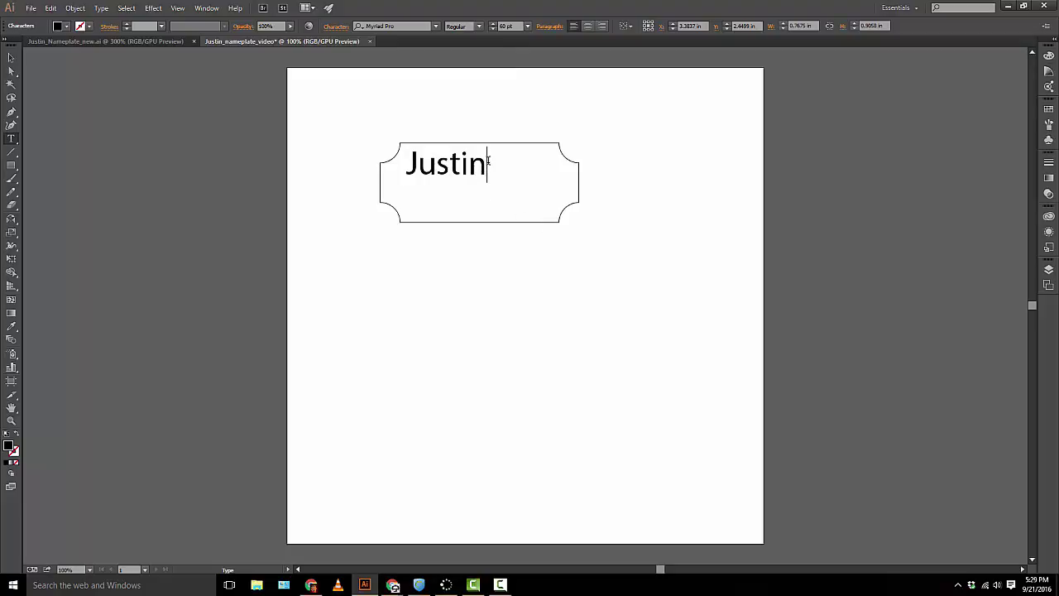
- Select the word Justin and apply the AR BERKLEY font from the Font list
drag(488, 164, 405, 163)
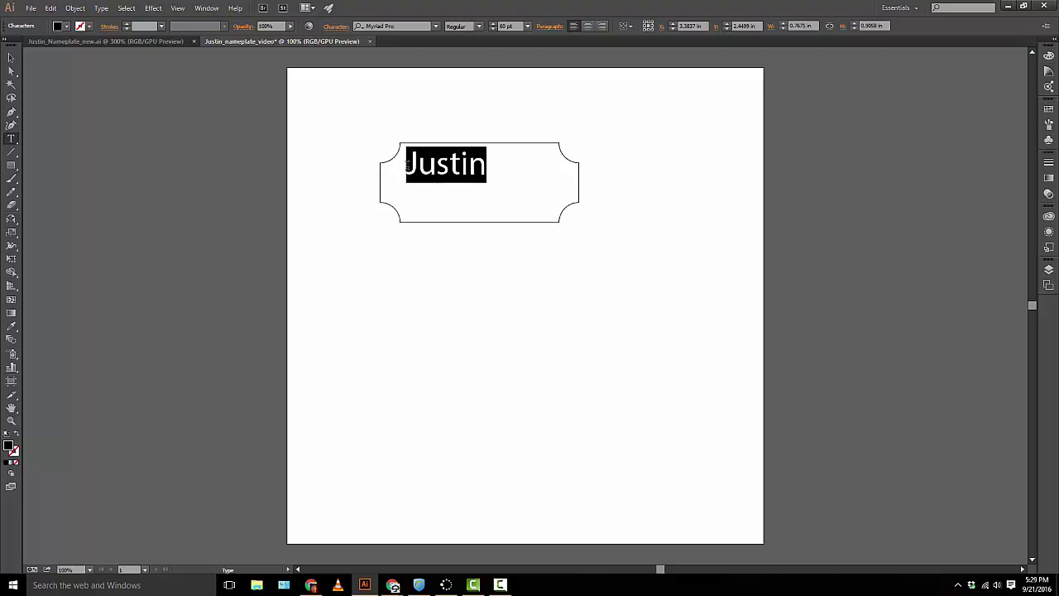
click(435, 26)
scroll(427, 99, down, 5)
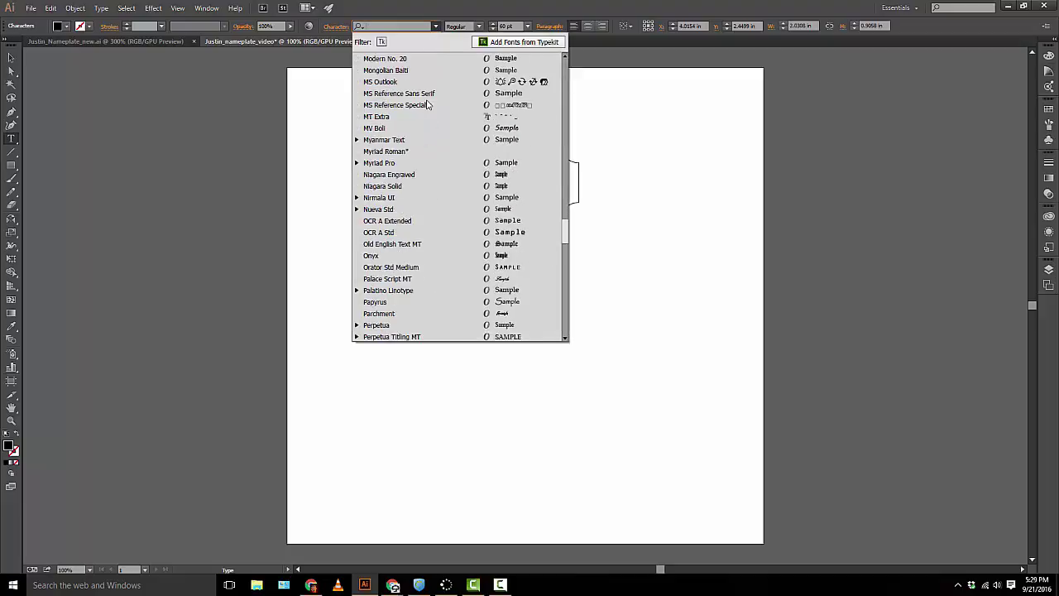
scroll(439, 128, up, 6)
scroll(441, 135, up, 15)
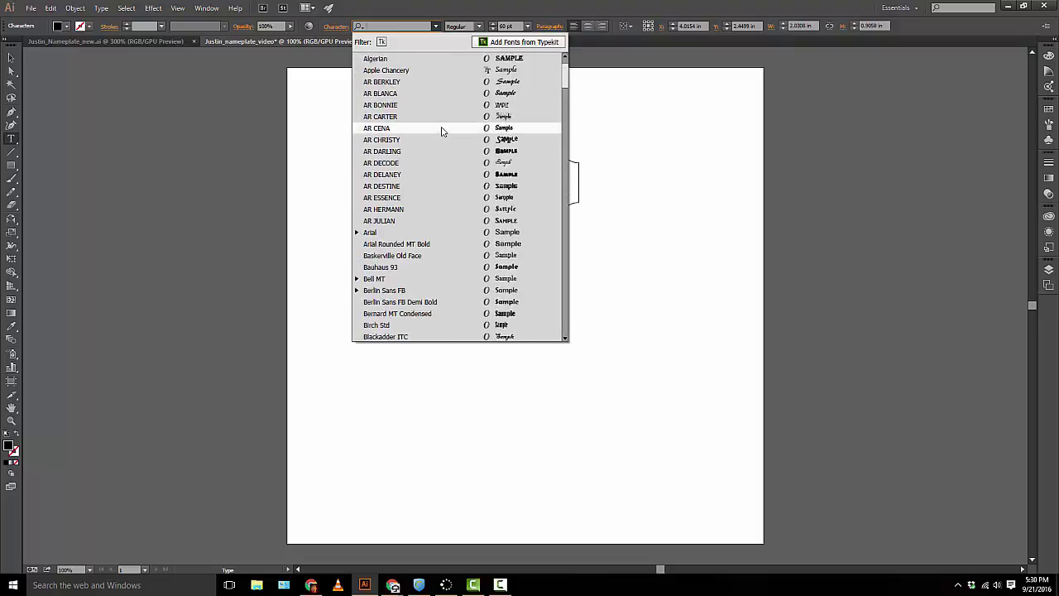
scroll(443, 130, up, 1)
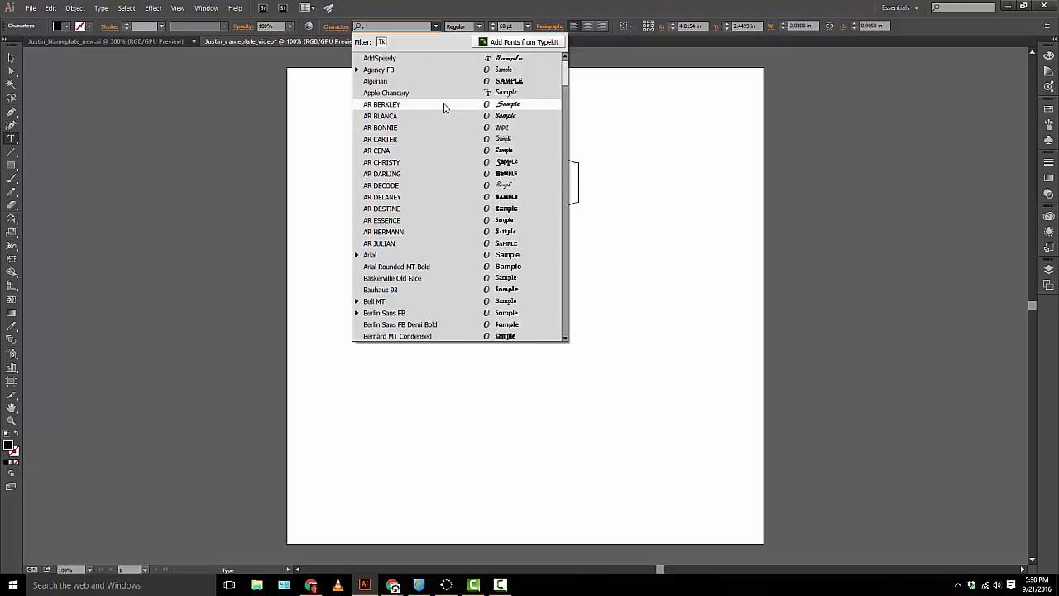
click(442, 105)
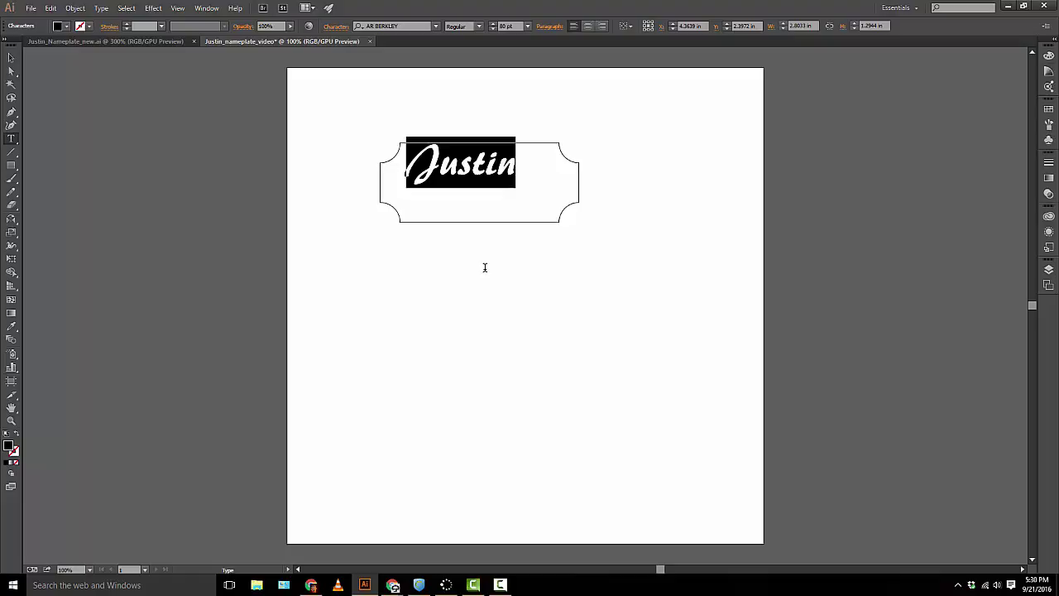
- Drag Justin down-right within the nameplate, then open Window > Align and dock it left
click(11, 57)
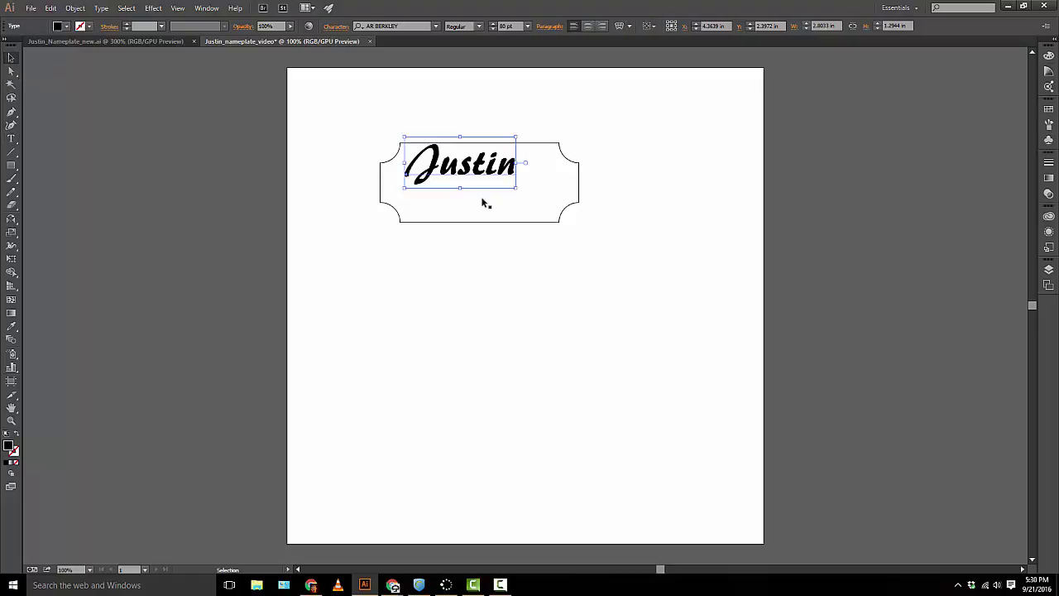
mouse_move(469, 186)
mouse_down()
mouse_move(493, 200)
mouse_move(483, 211)
mouse_move(475, 199)
mouse_move(491, 206)
mouse_move(488, 184)
mouse_up()
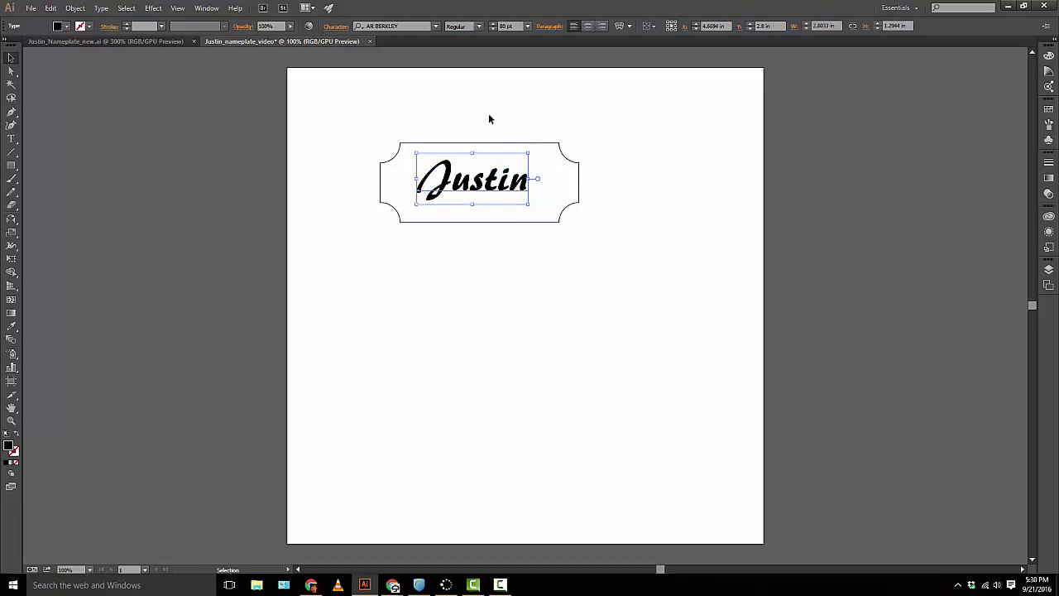
click(207, 9)
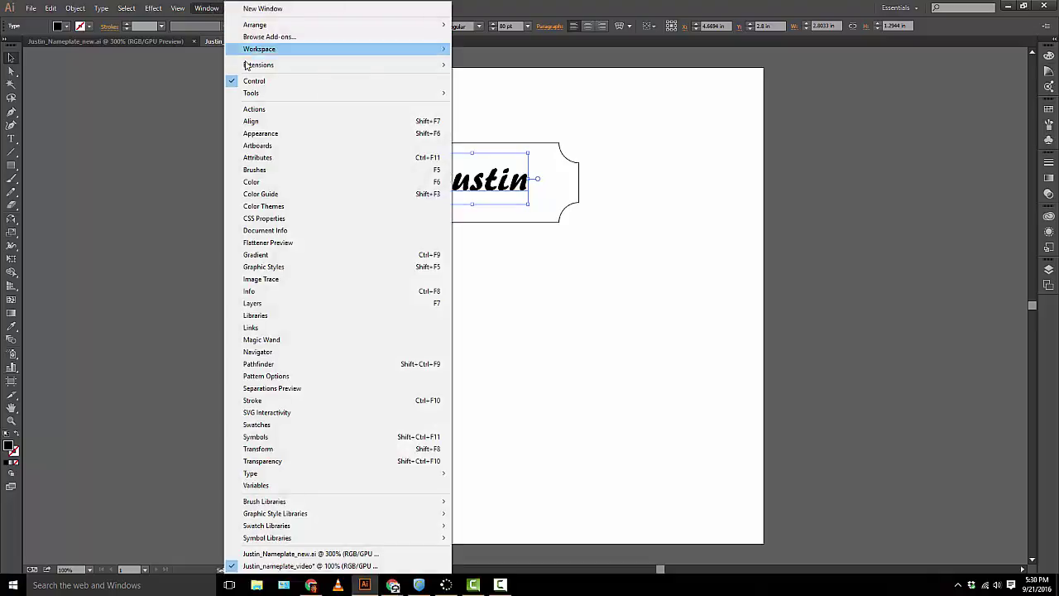
click(251, 122)
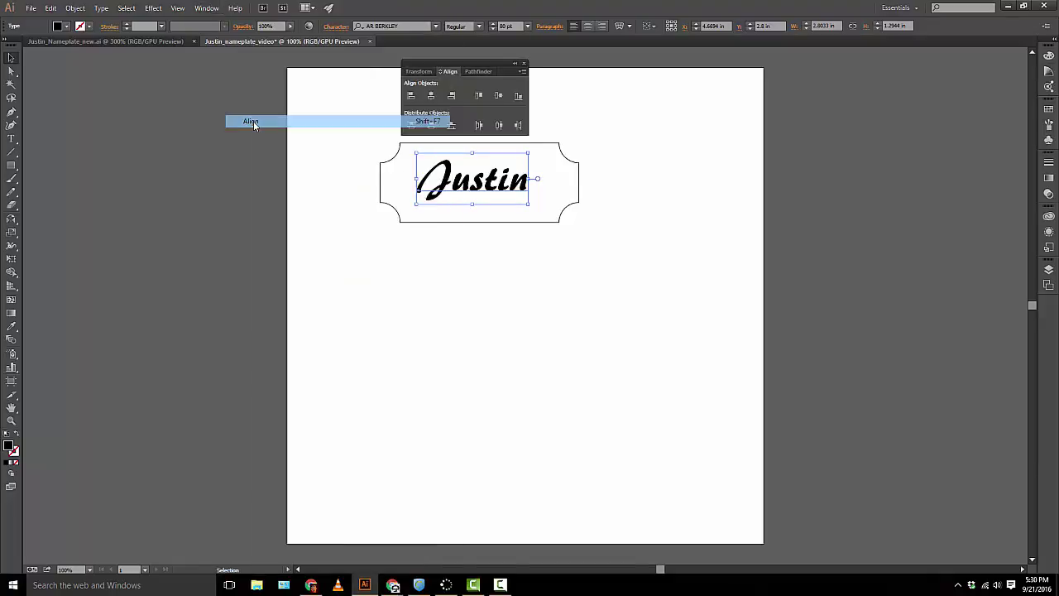
drag(460, 62, 30, 138)
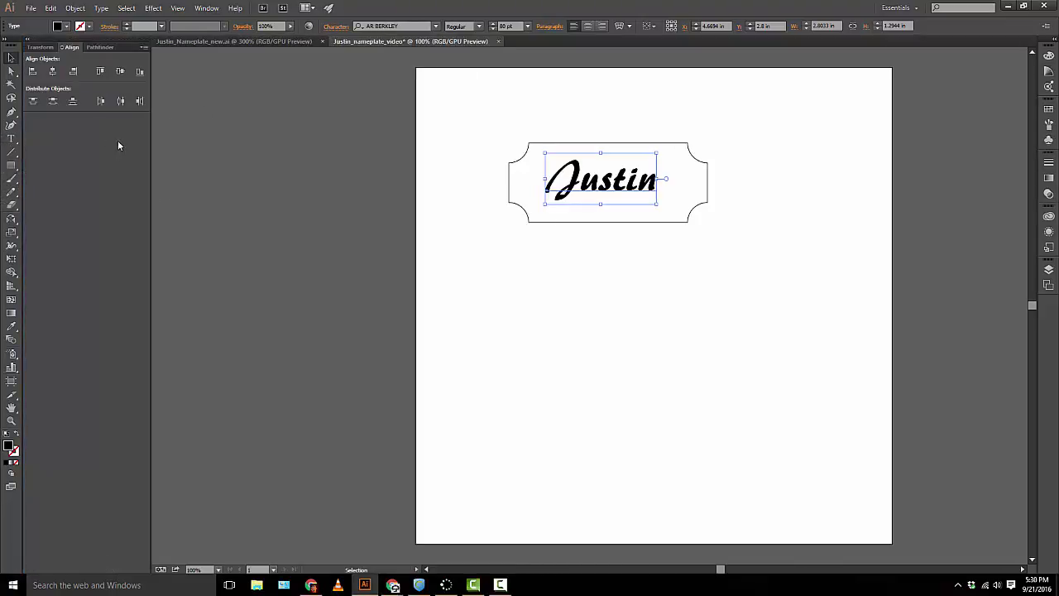
- Align 'Justin' and the scooped-corner frame on their vertical and horizontal centres
click(558, 236)
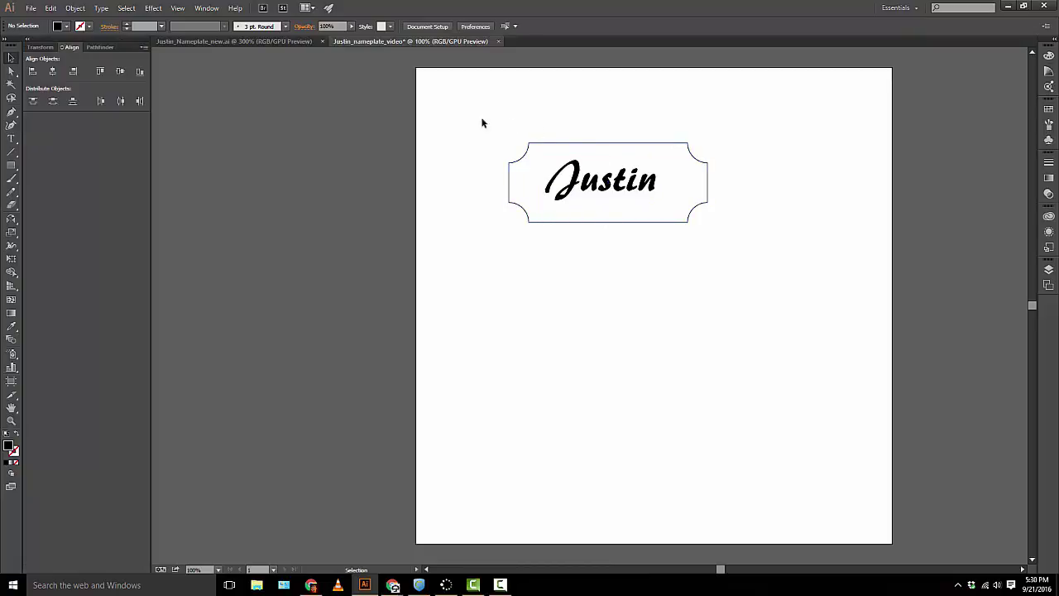
drag(459, 104, 764, 256)
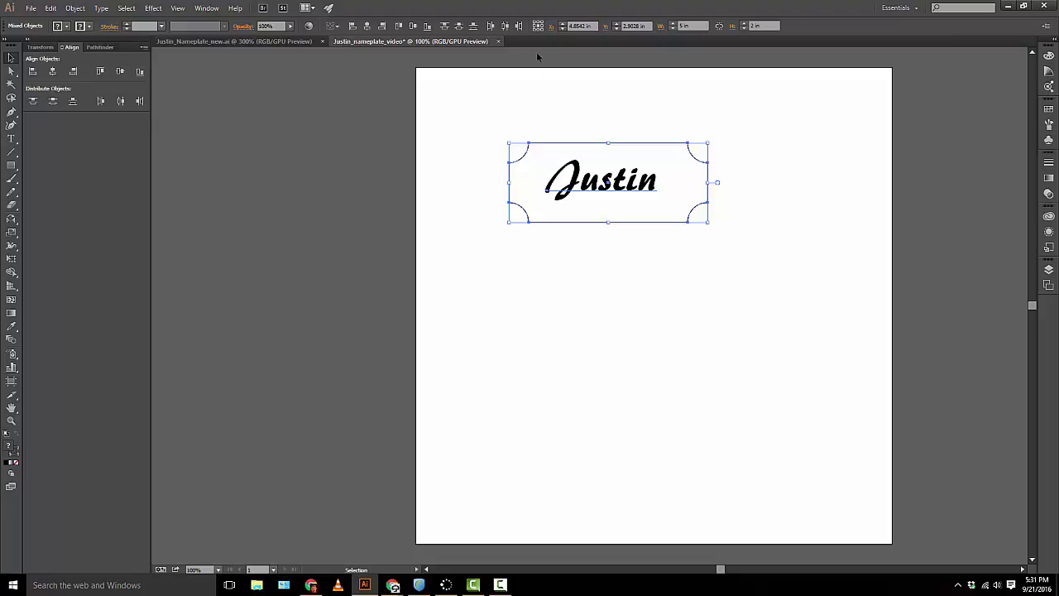
click(120, 72)
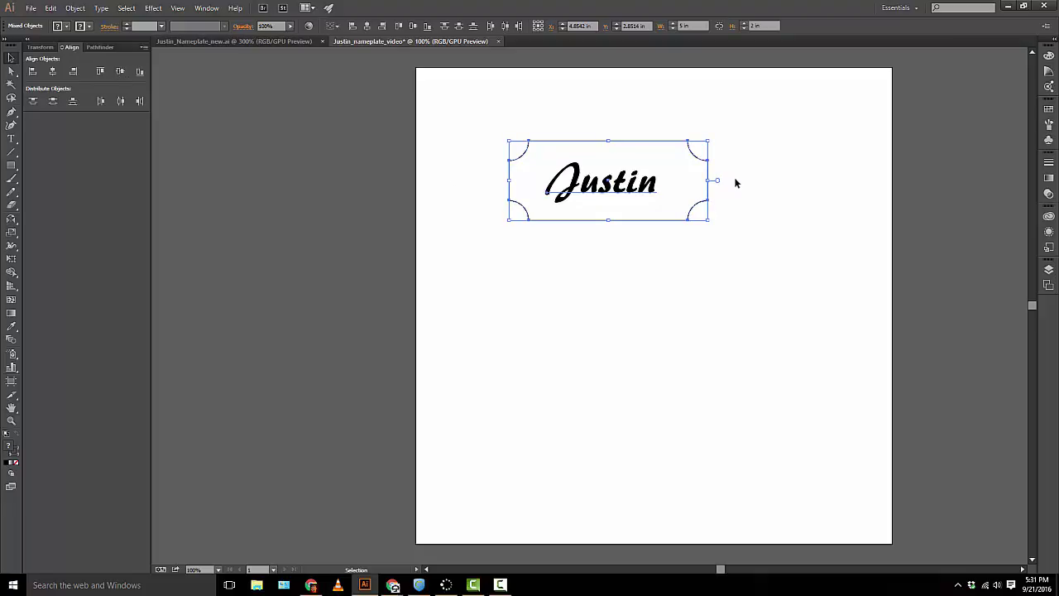
click(53, 72)
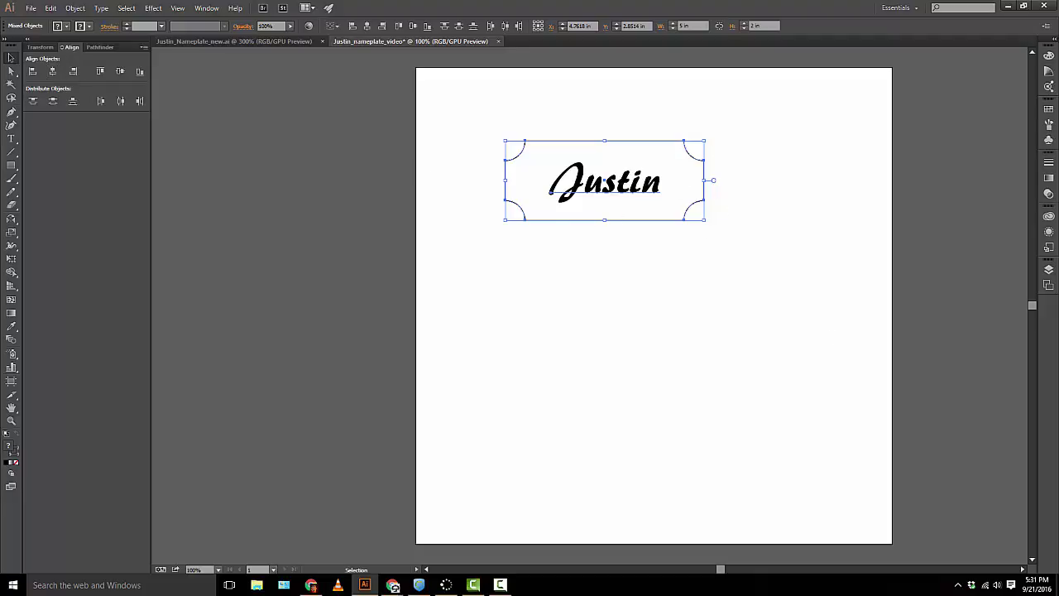
key(alt+Tab)
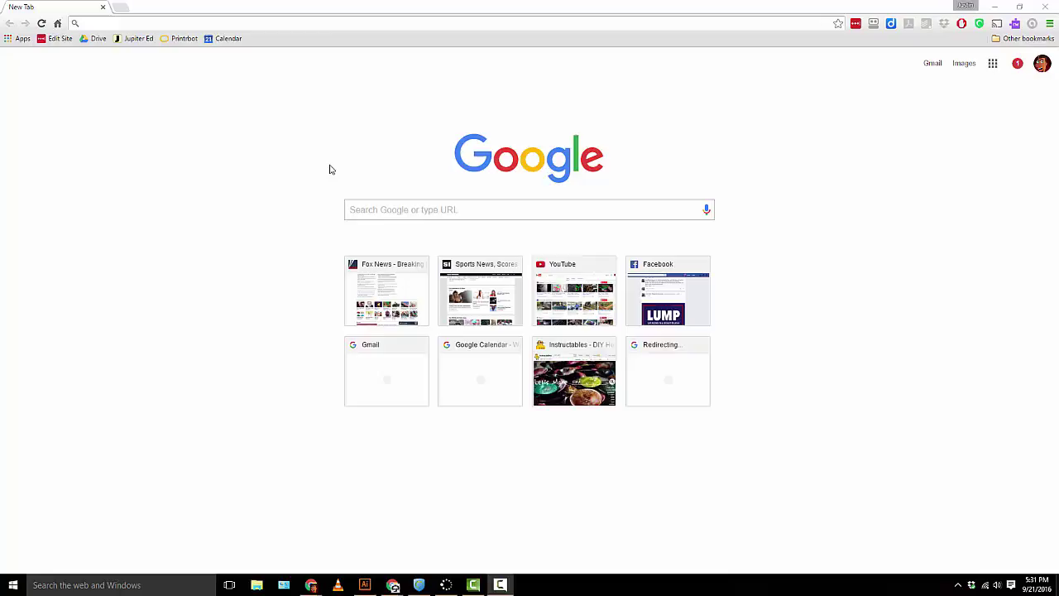
- Search Google for 'football' and switch to the Images results
click(303, 27)
text(football)
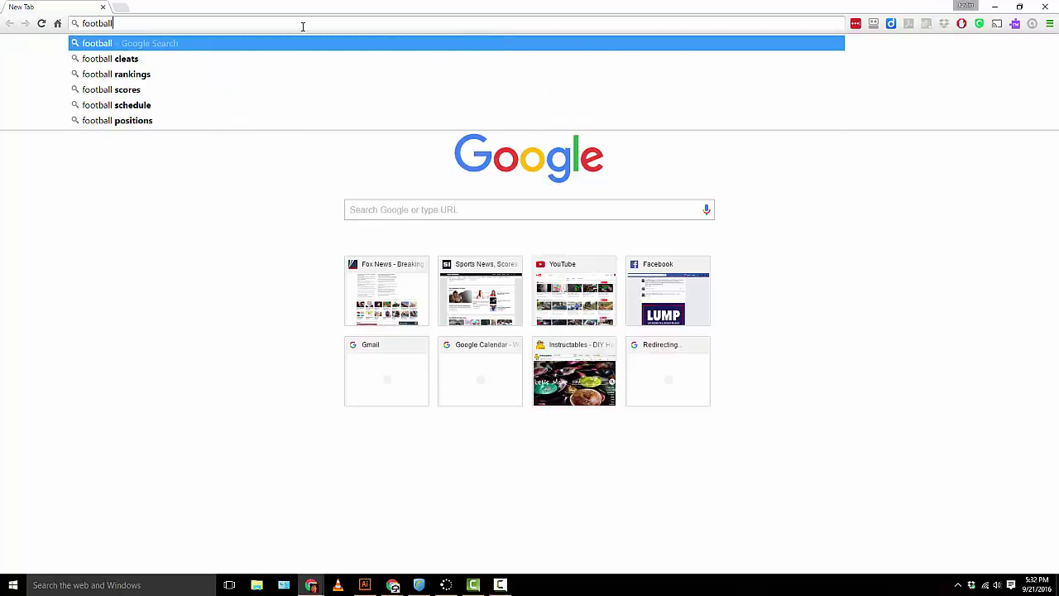
key(Return)
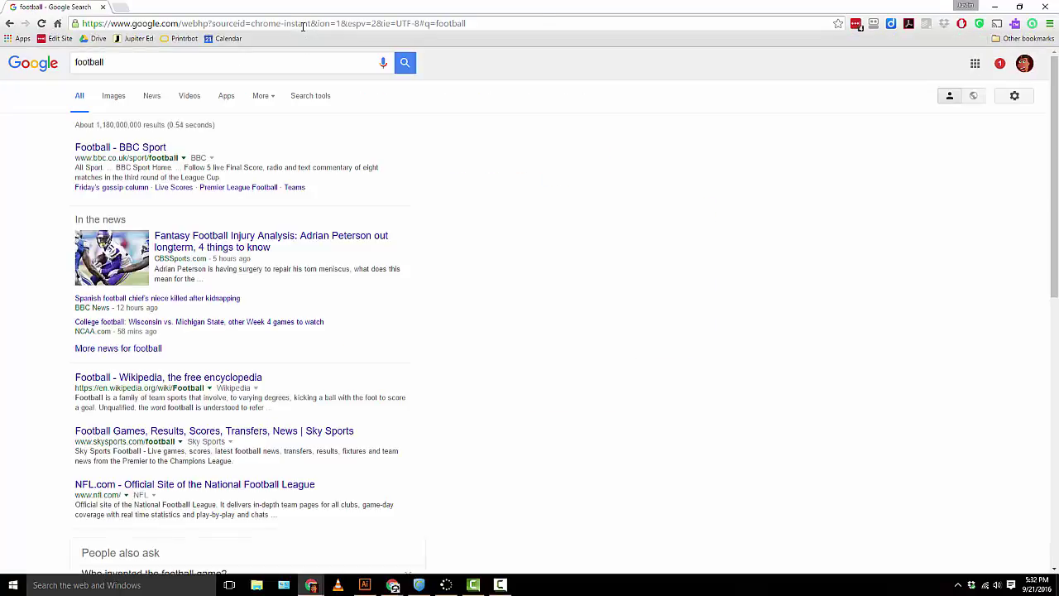
click(107, 97)
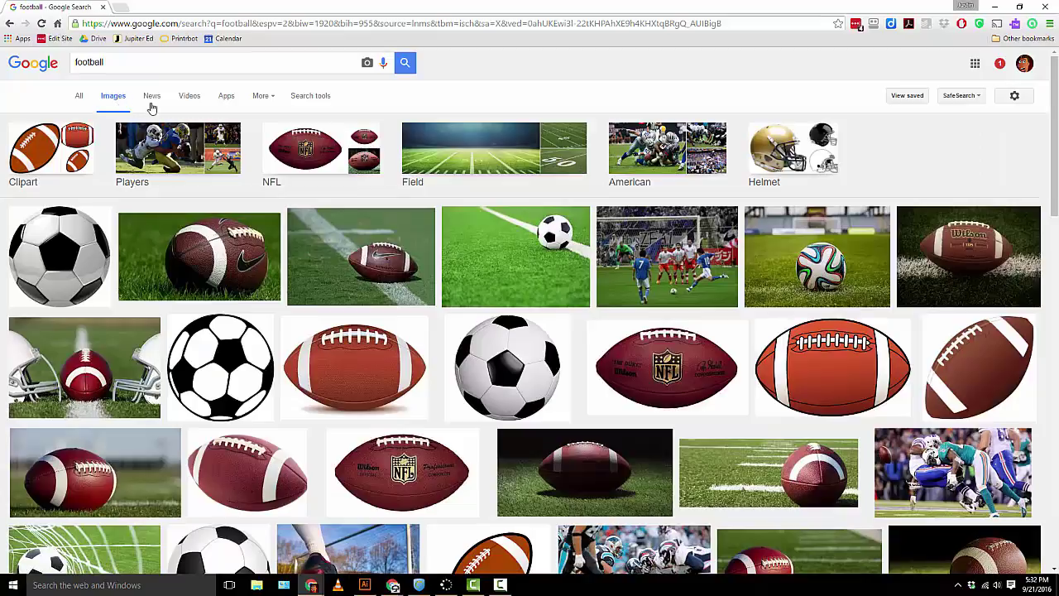
- Filter the football images to Medium size, Black and white colour, and Clip art type
click(312, 96)
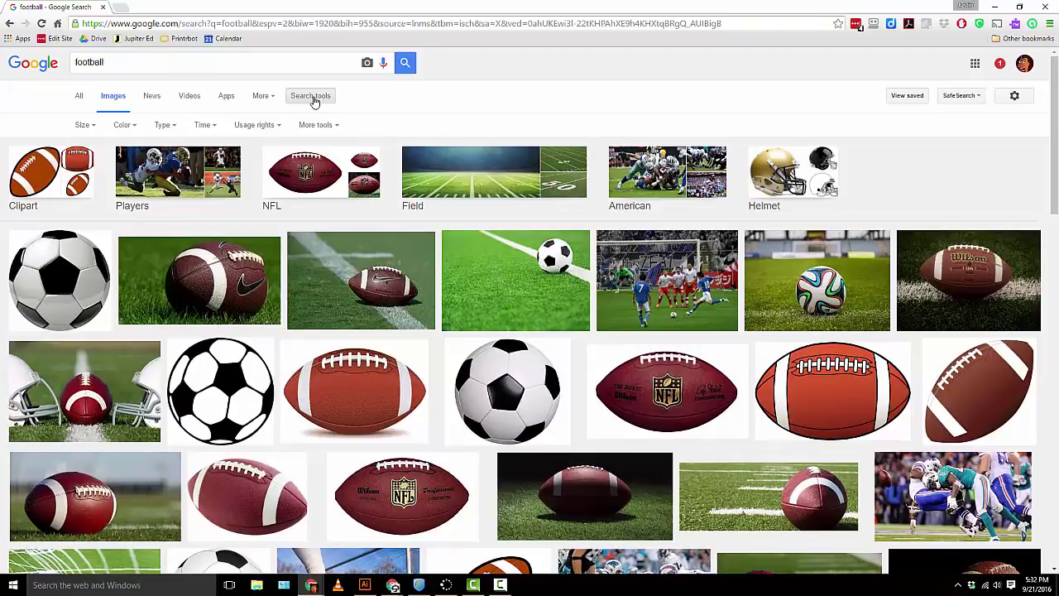
click(100, 129)
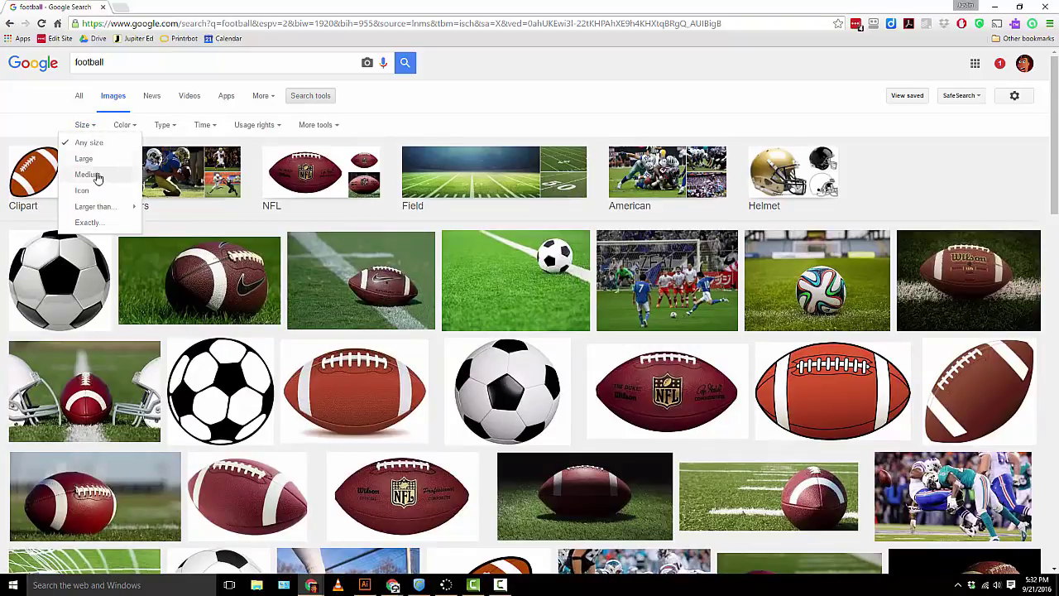
click(88, 174)
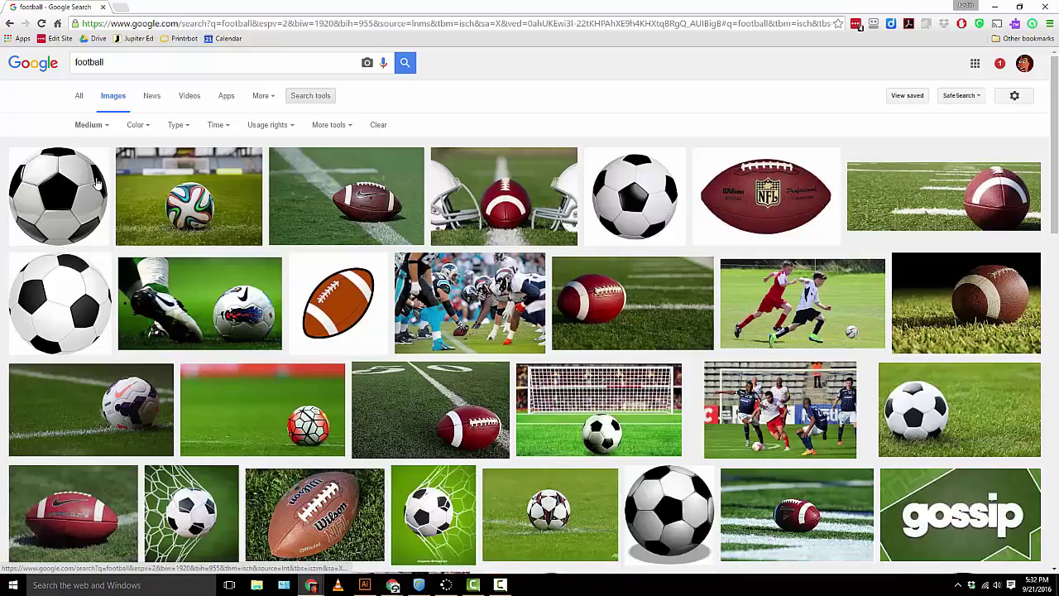
click(147, 130)
click(145, 175)
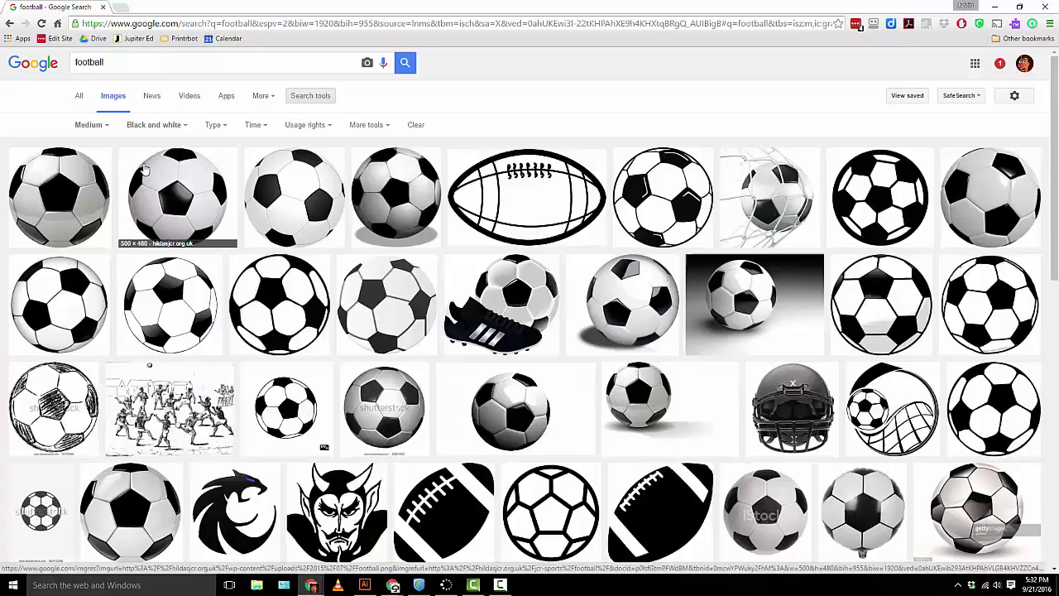
click(230, 128)
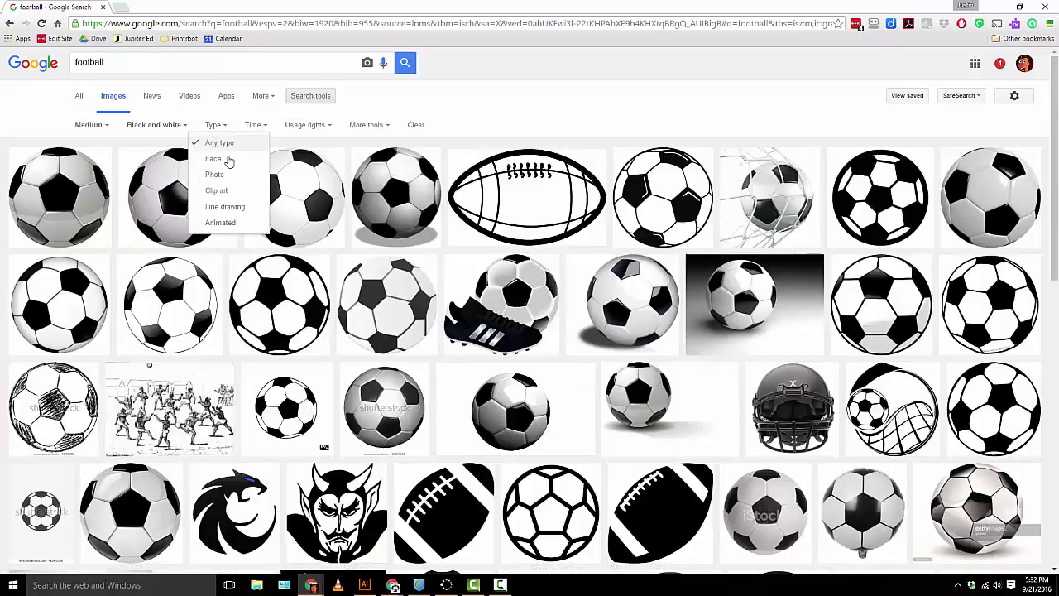
click(217, 190)
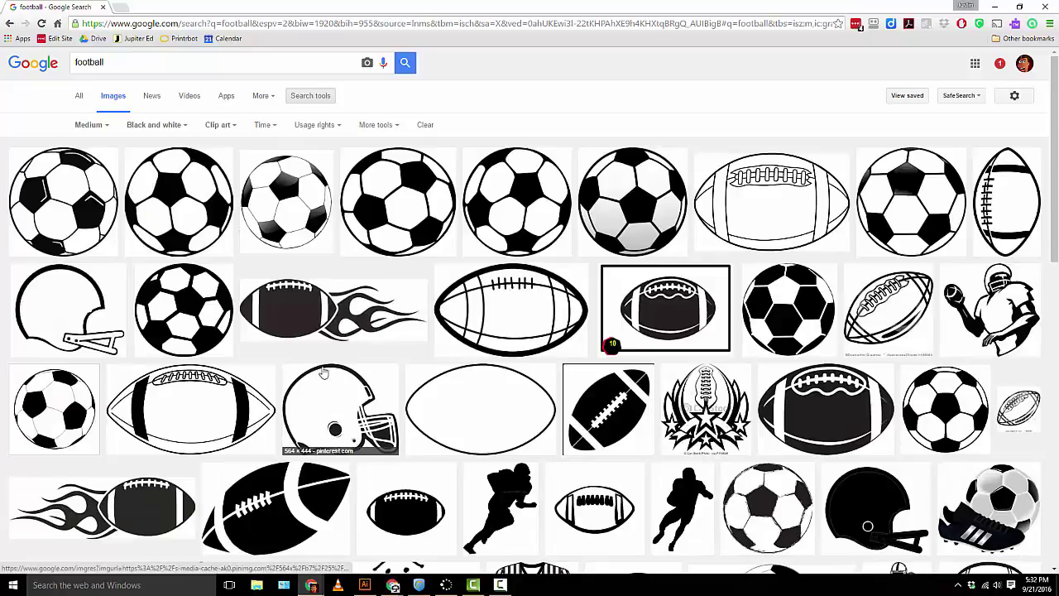
scroll(325, 352, down, 2)
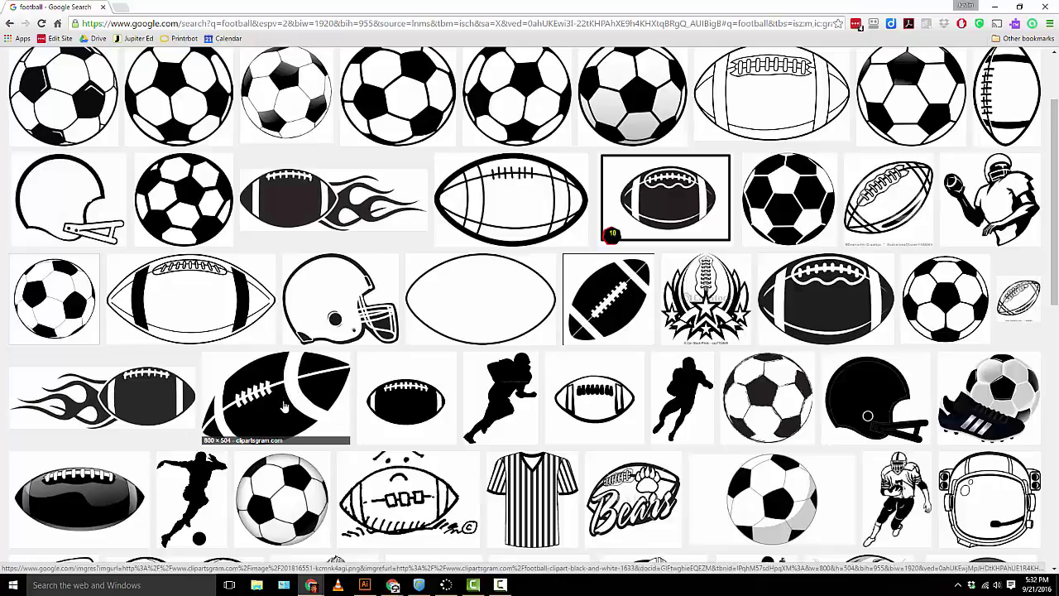
- Preview the black football clip art with white laces and open it full-size in a new tab
click(284, 406)
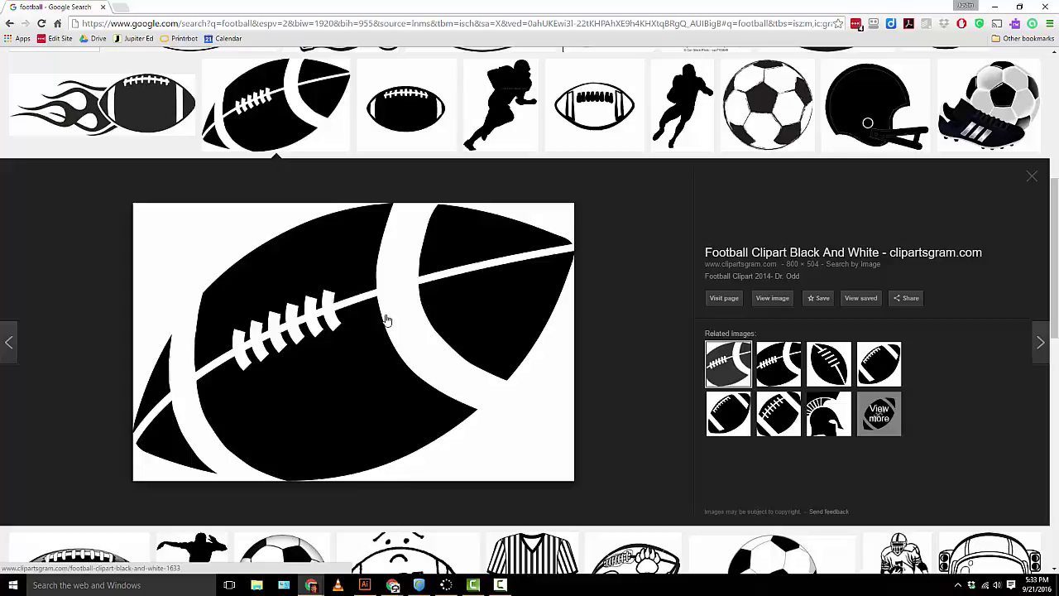
click(1032, 176)
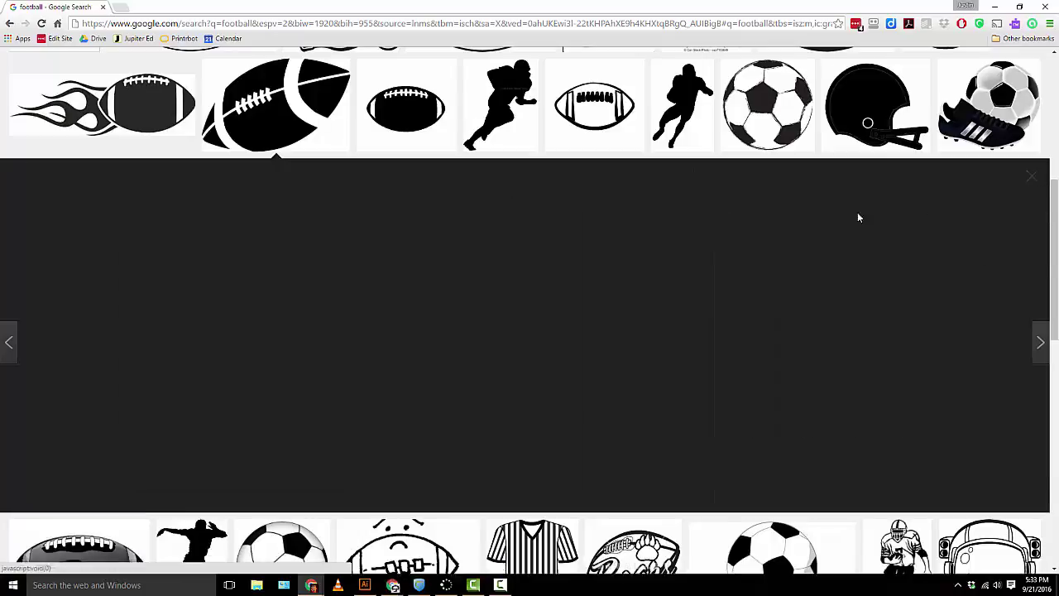
scroll(275, 203, up, 1)
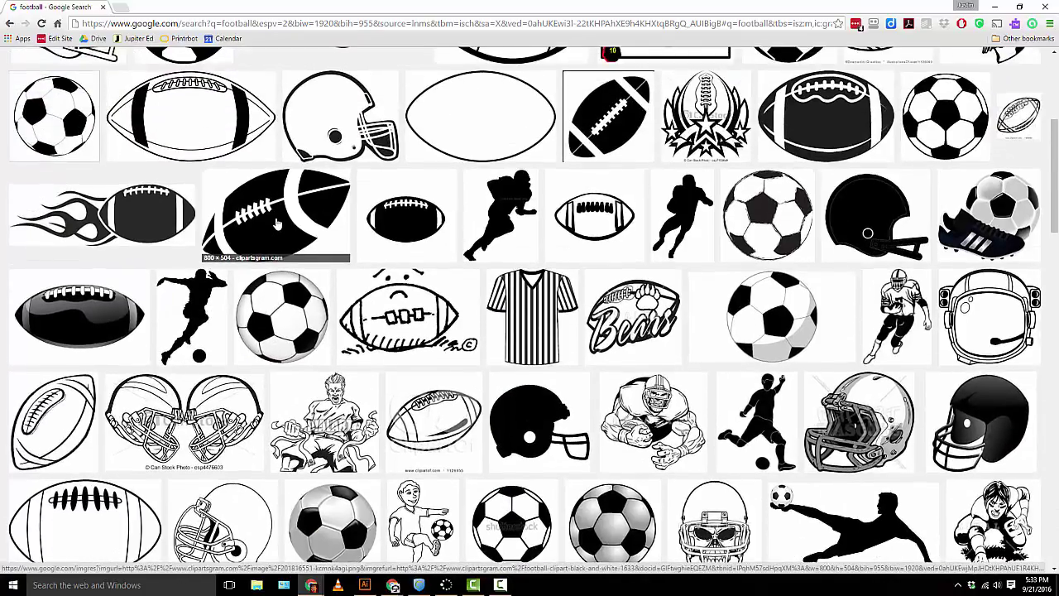
click(275, 203)
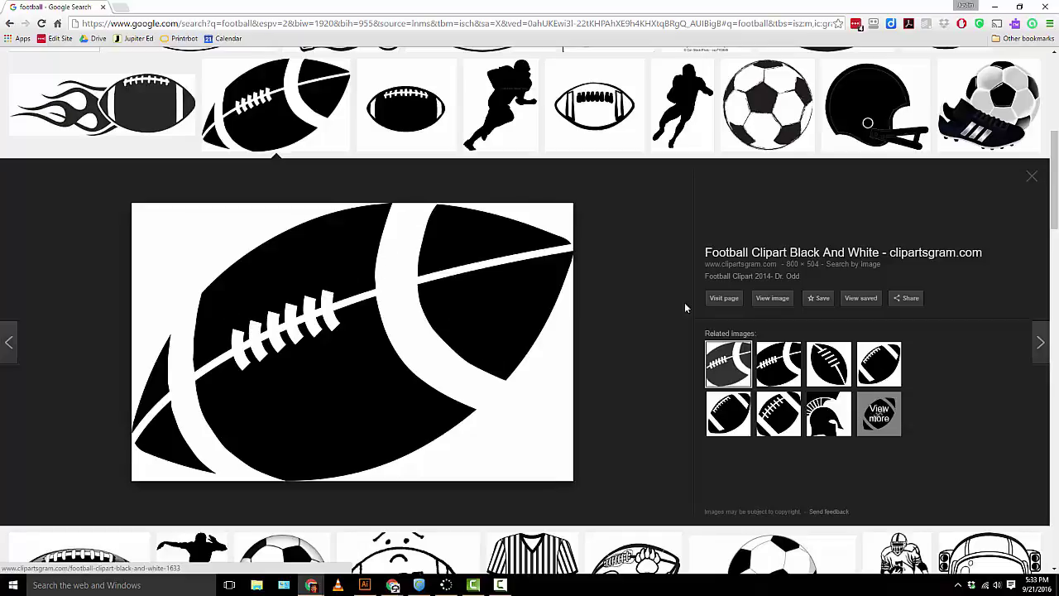
click(770, 299)
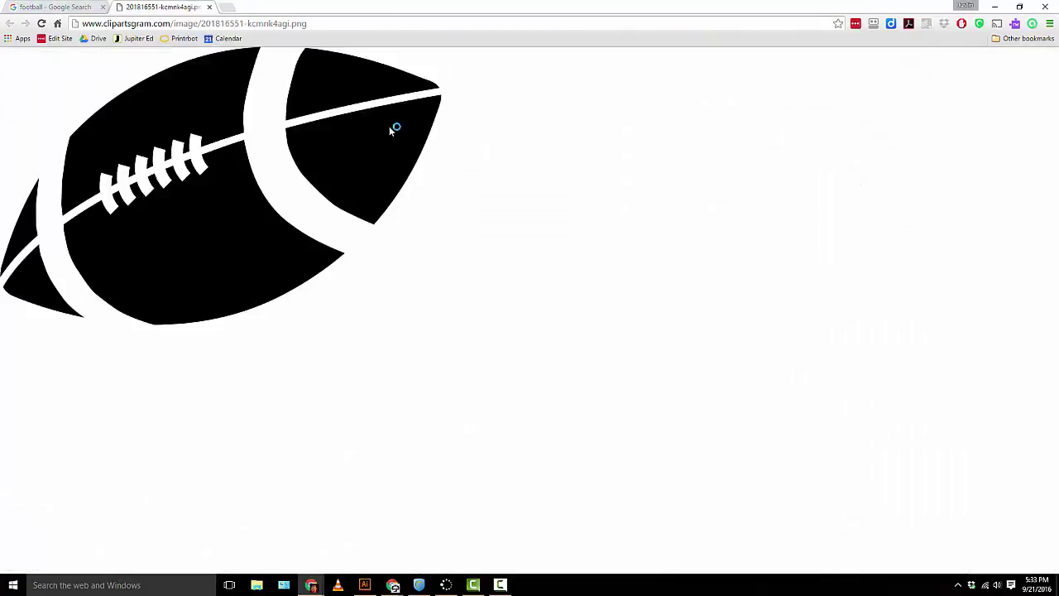
right_click(187, 217)
- Save the football image to Downloads as football.png and return to Illustrator
click(225, 236)
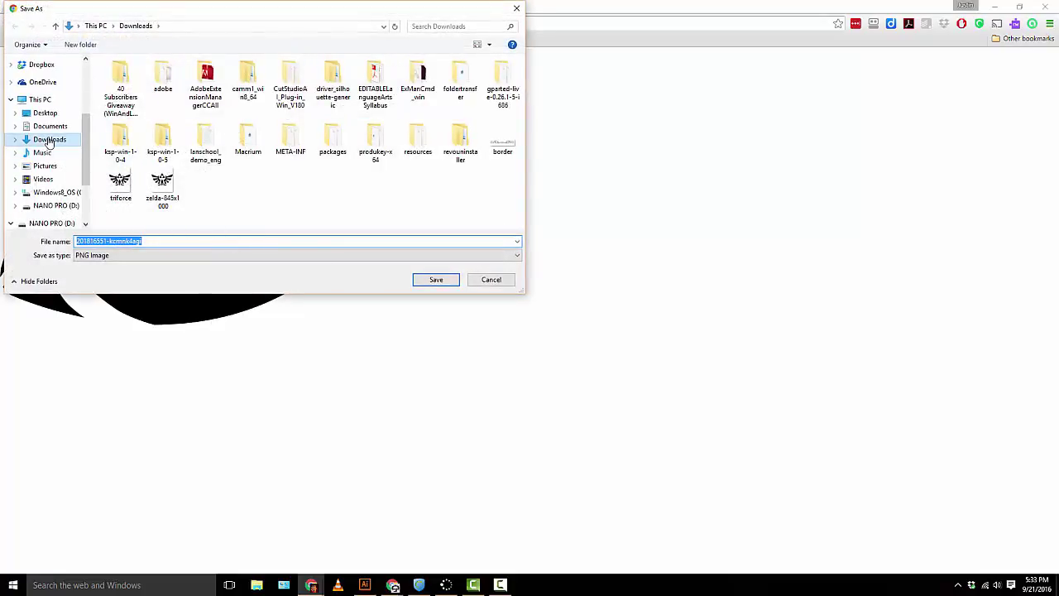
click(50, 140)
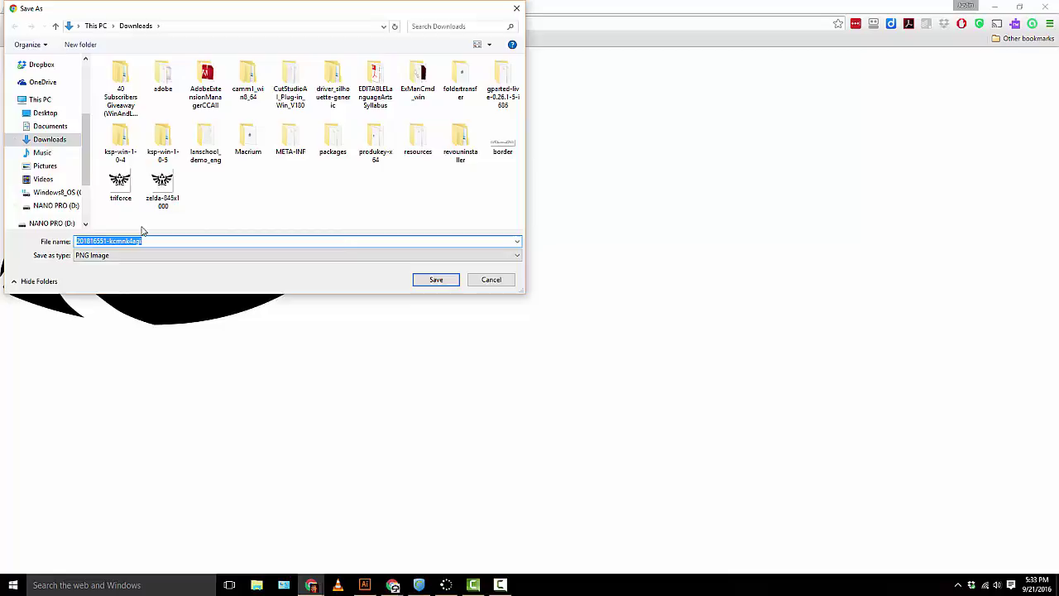
text(football)
key(Return)
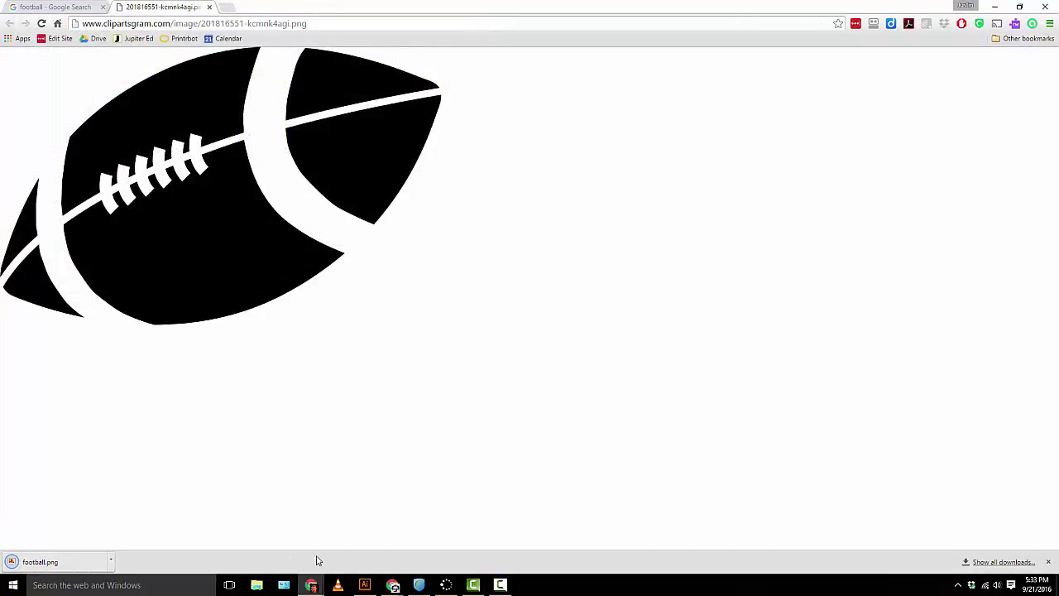
click(364, 585)
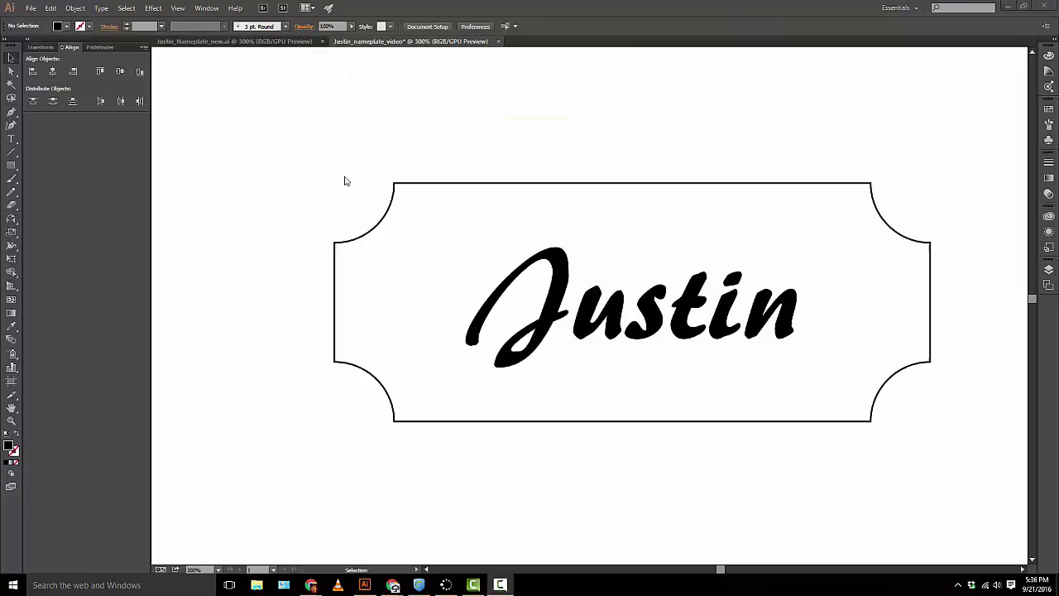
- Load football.png from the Downloads folder with File > Place
click(33, 10)
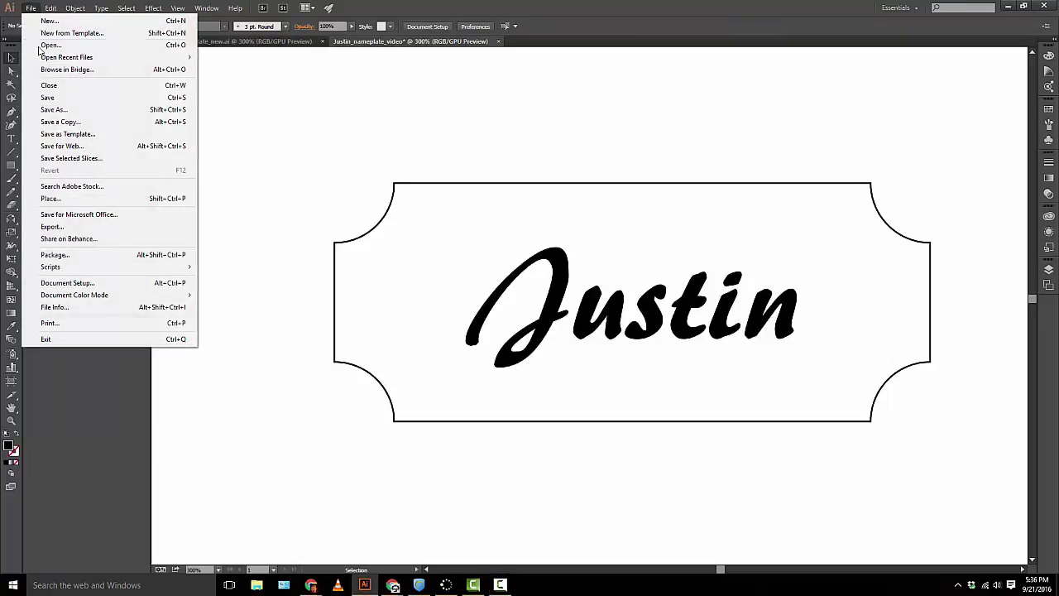
click(78, 199)
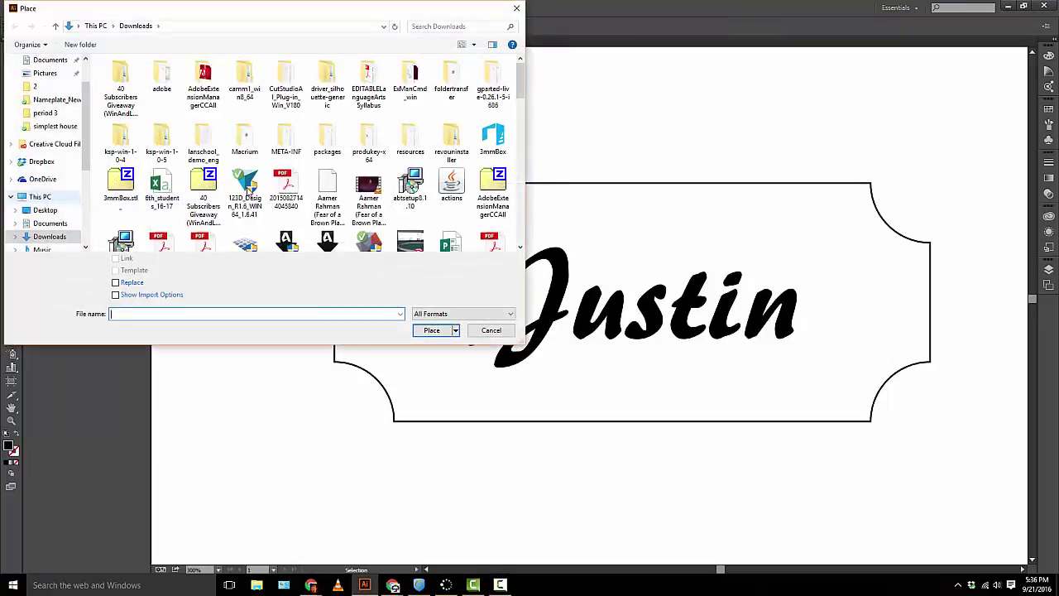
drag(521, 89, 518, 145)
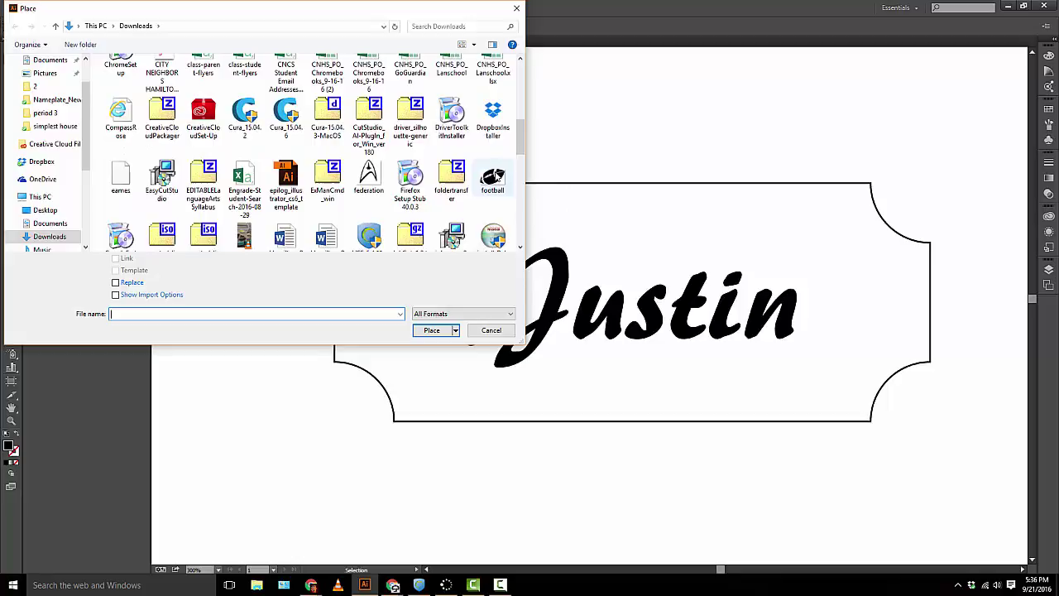
click(497, 175)
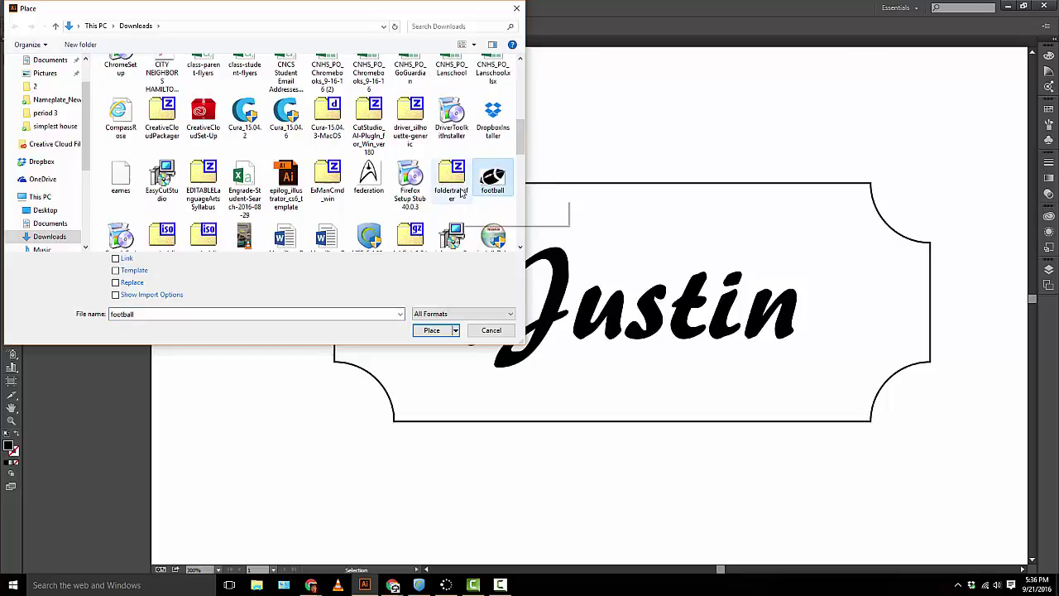
click(116, 259)
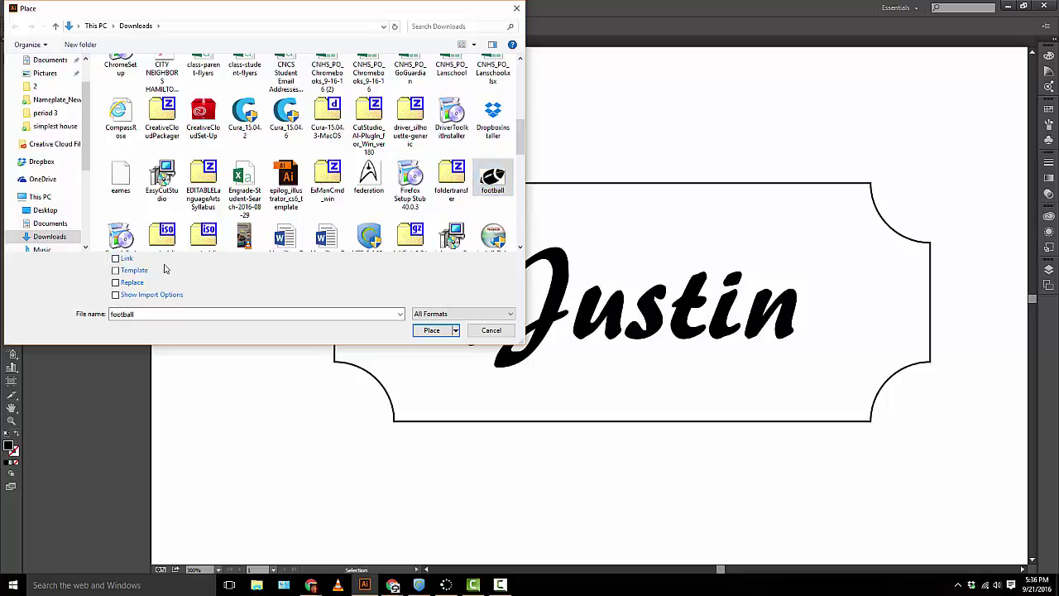
click(430, 330)
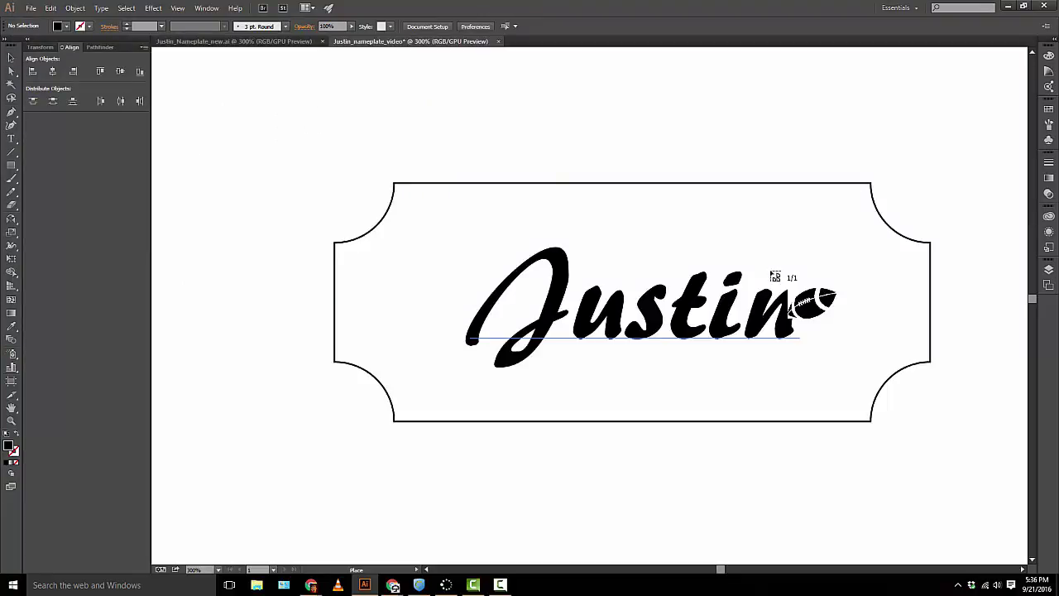
- Drag out the loaded football.png above 'Justin' to set its size on the nameplate
key(ctrl+plus)
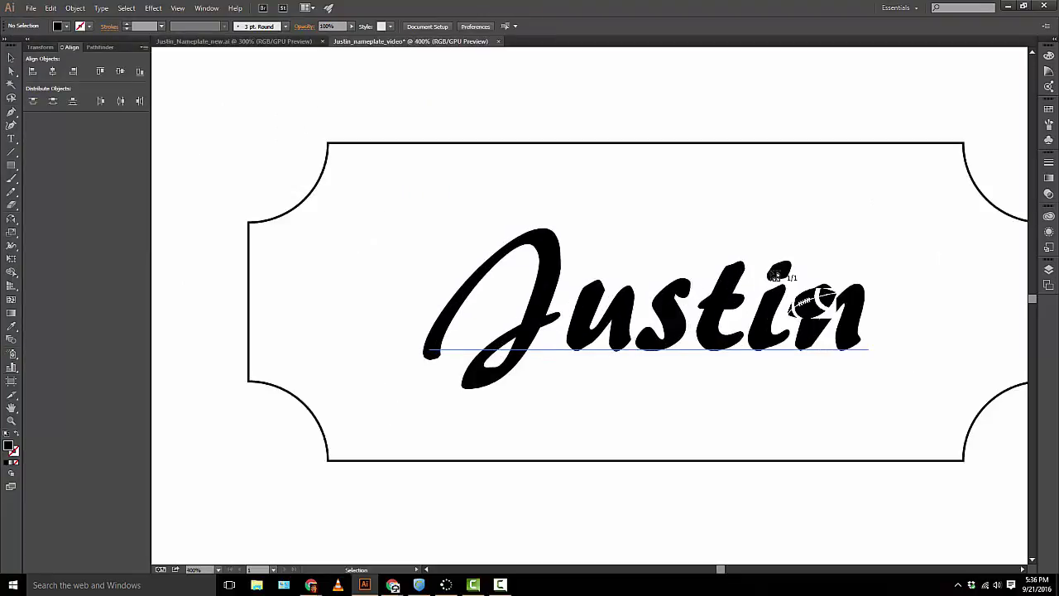
key(ctrl+minus)
key(ctrl+minus)
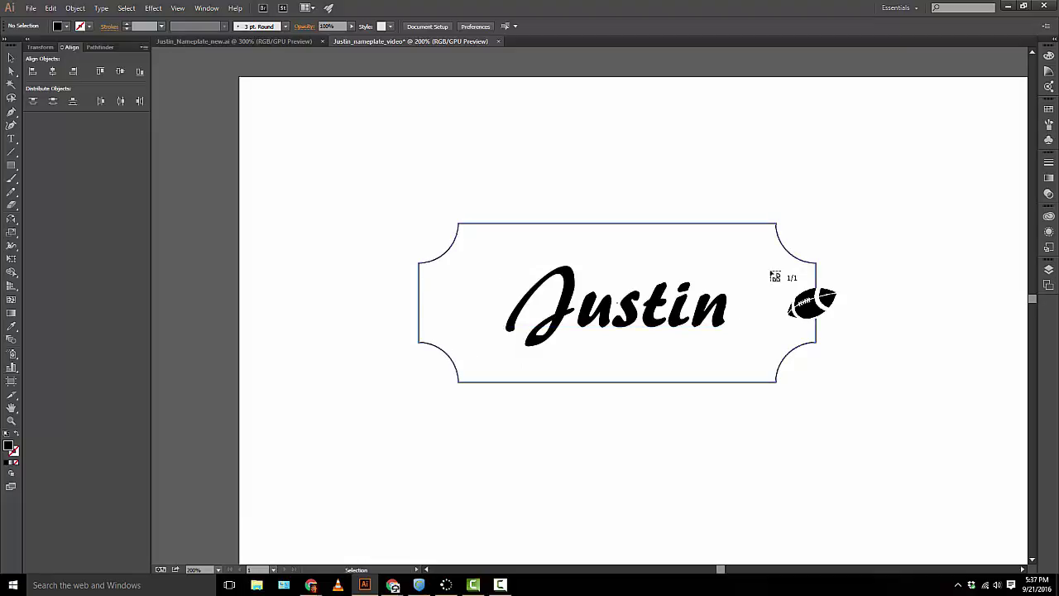
key(ctrl+plus)
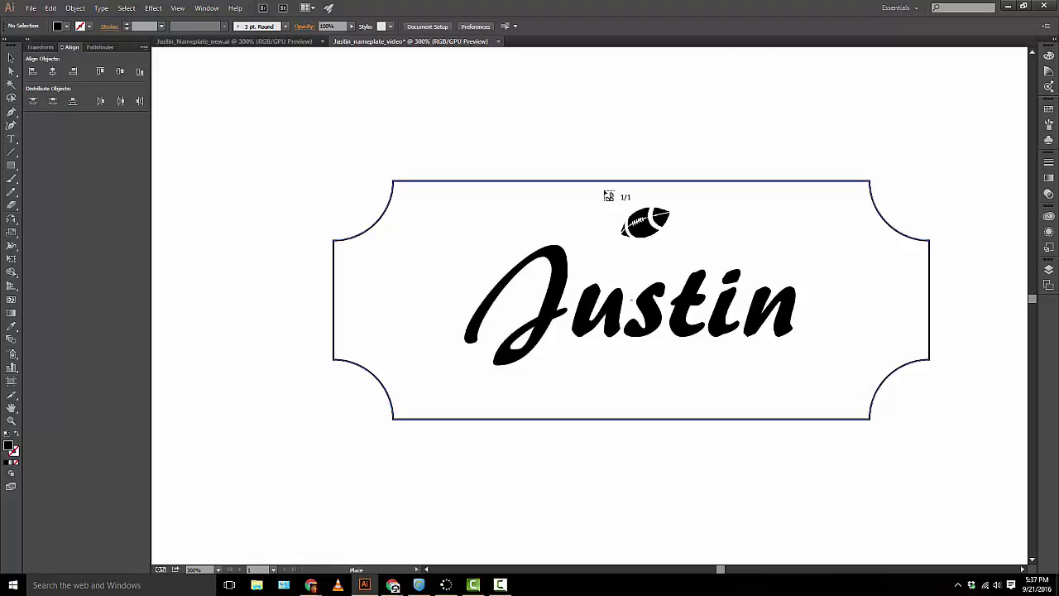
drag(608, 196, 770, 273)
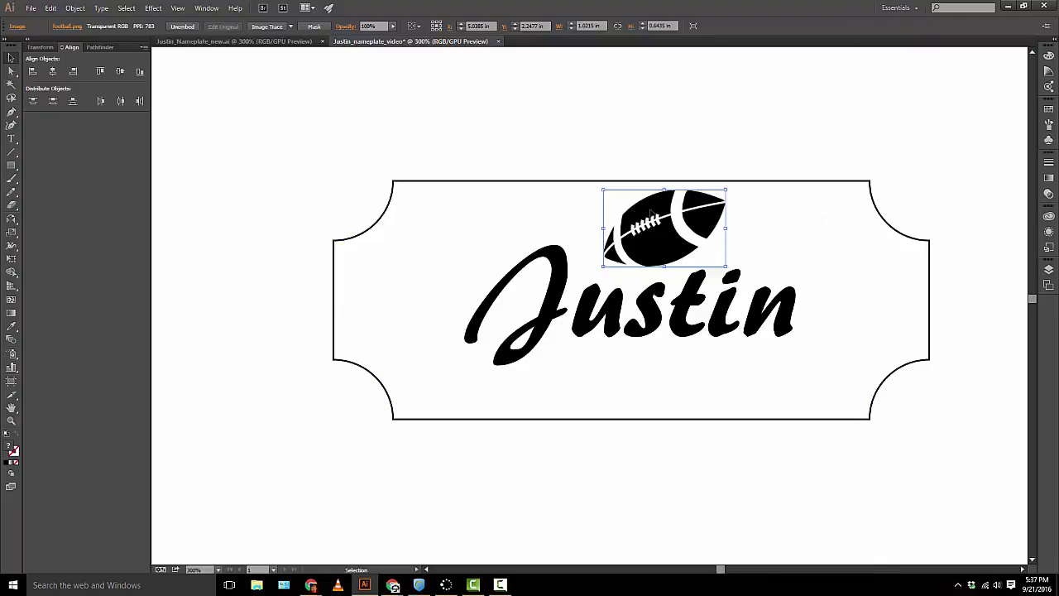
- Move the football to sit just above 'Justin', around X 4.91 in, Y 2.26 in
drag(652, 212, 663, 269)
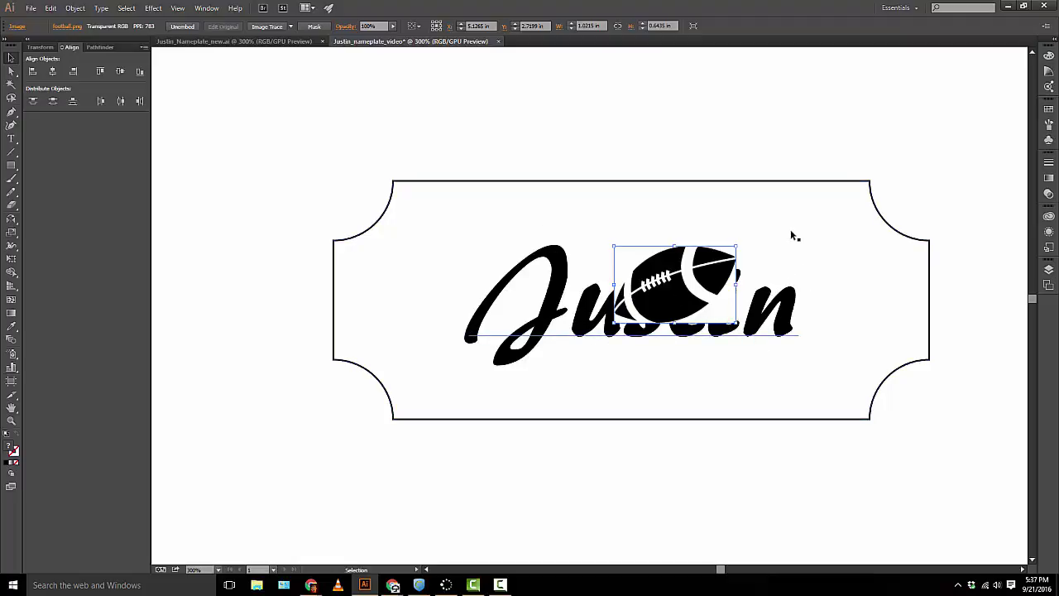
drag(684, 310, 652, 260)
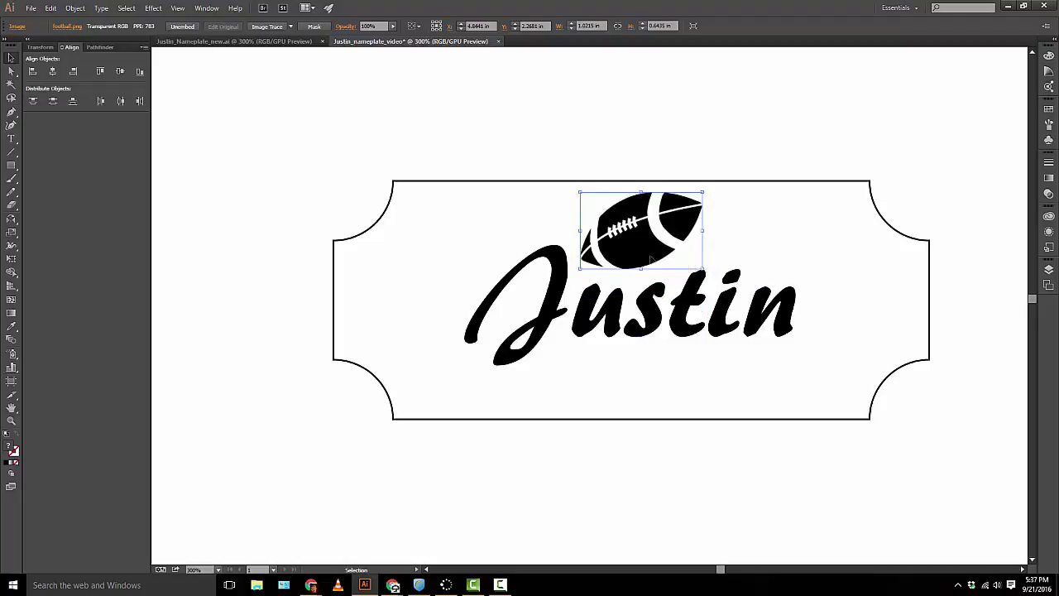
key(ctrl+y)
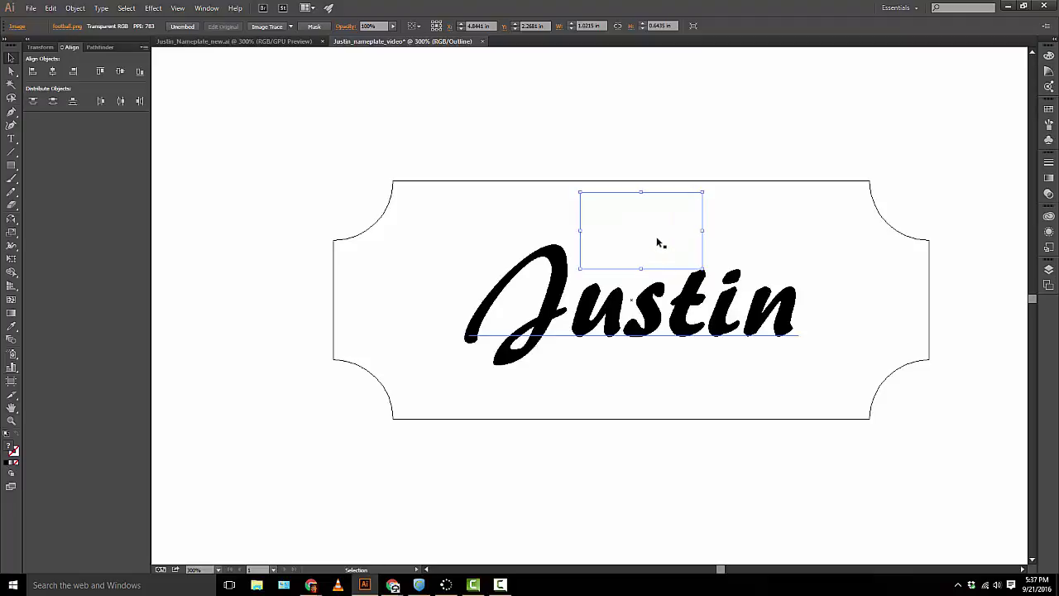
click(643, 217)
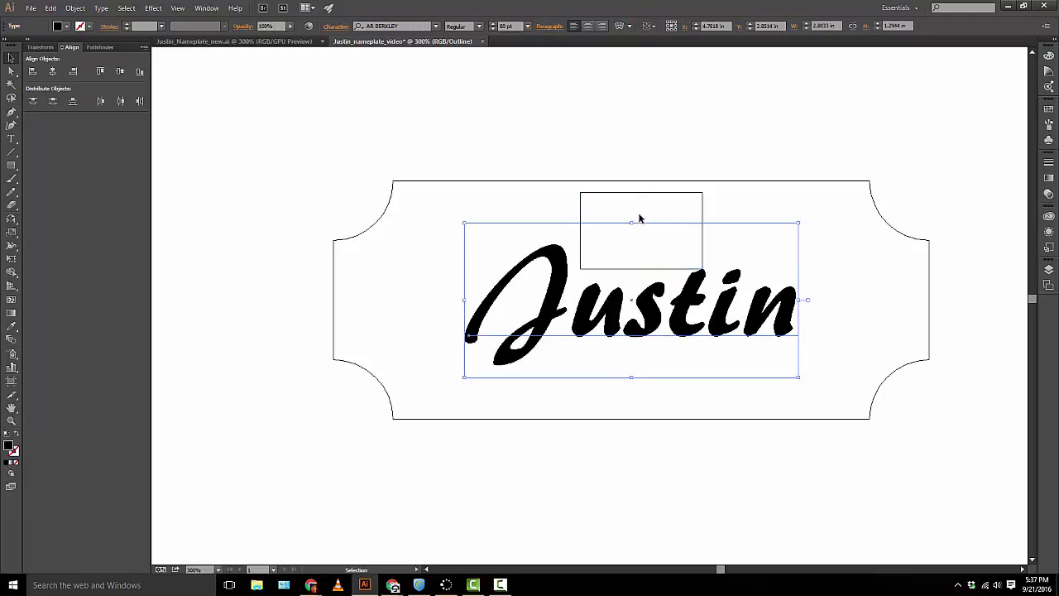
click(643, 197)
click(643, 193)
mouse_move(663, 192)
mouse_down()
mouse_move(695, 224)
mouse_move(692, 205)
mouse_move(669, 189)
mouse_up()
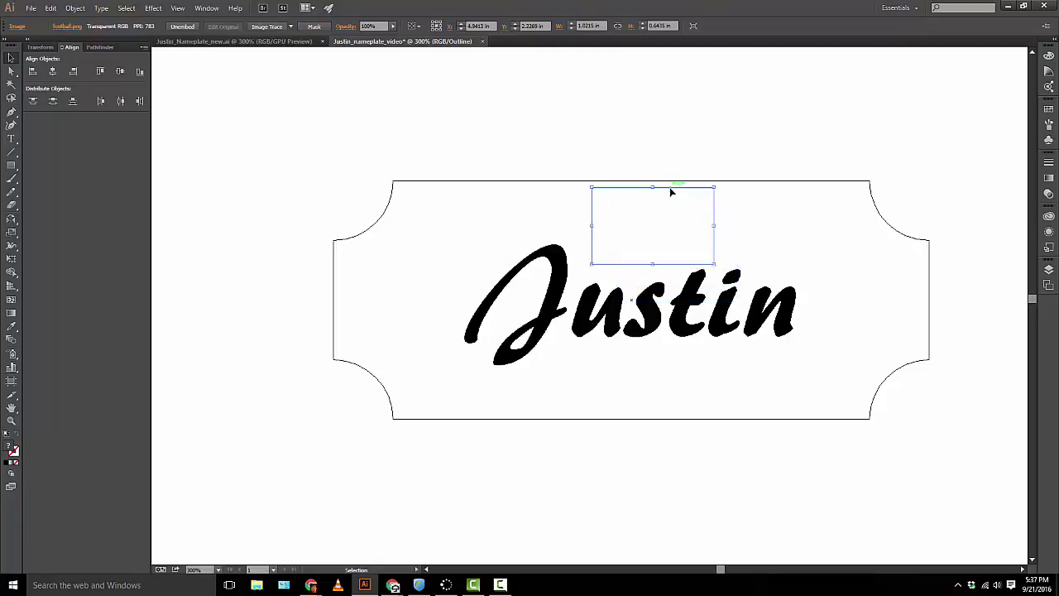
key(ctrl+y)
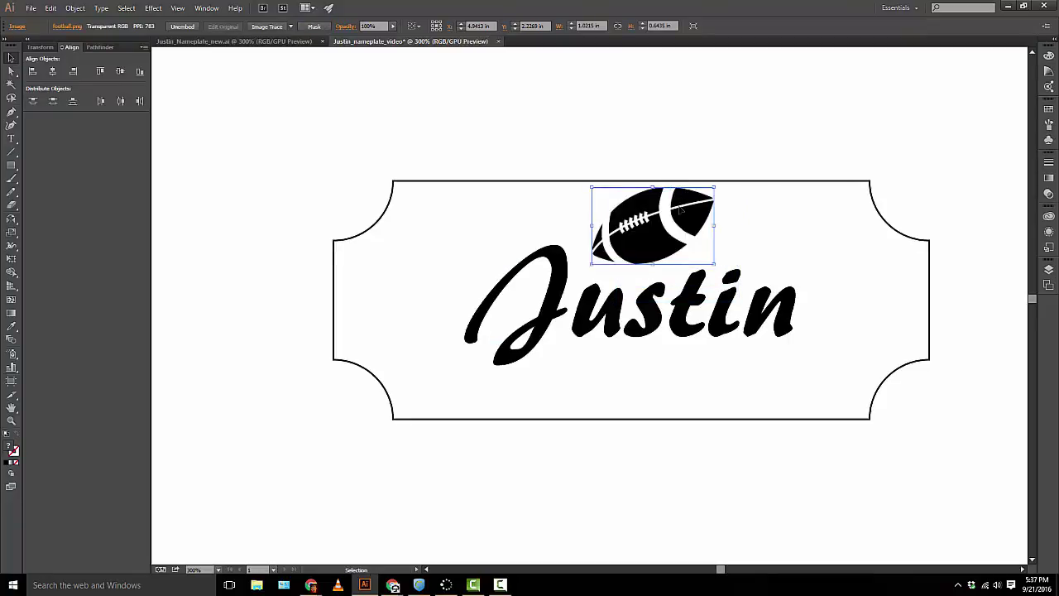
drag(642, 206, 639, 209)
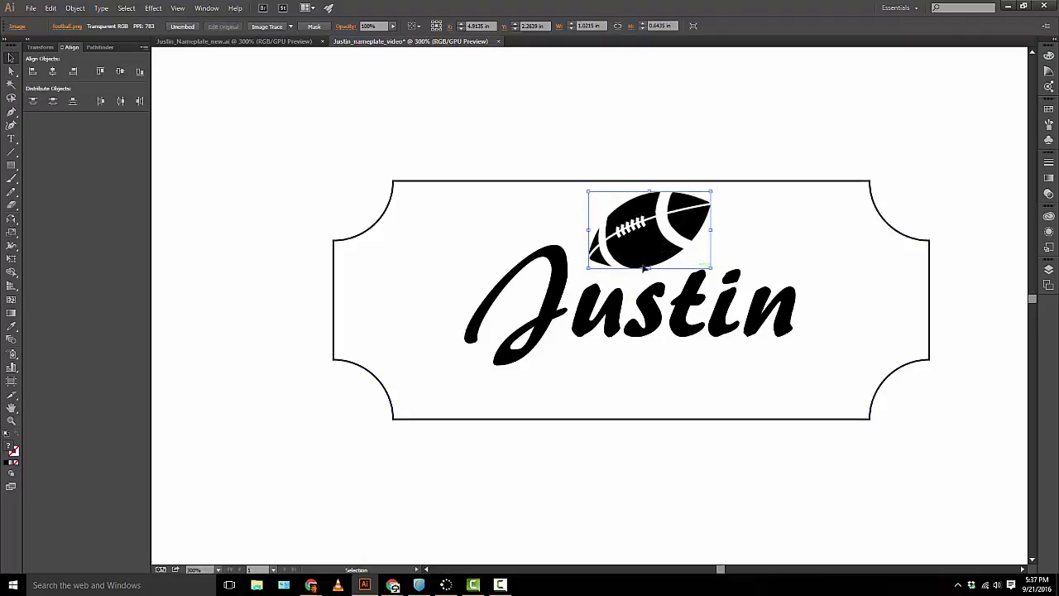
- Trace the football image into expanded vector paths with Image Trace
click(76, 7)
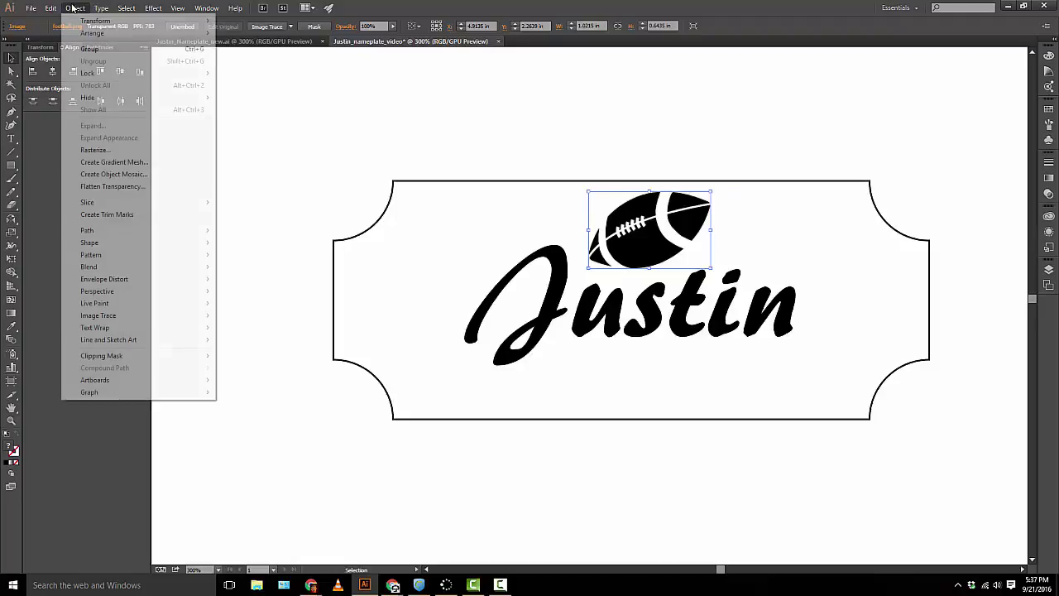
mouse_move(162, 316)
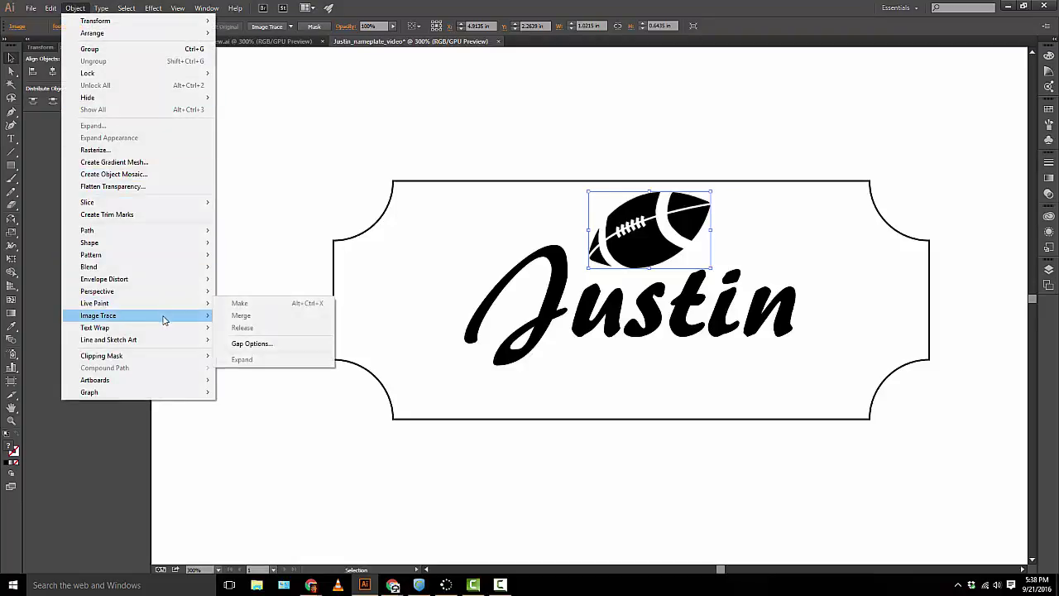
click(239, 330)
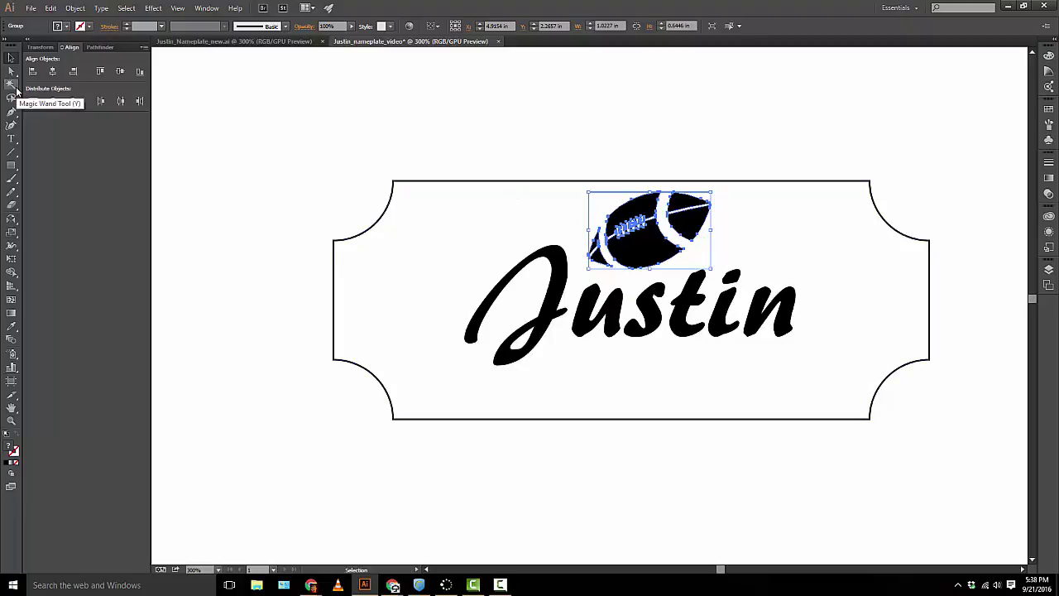
- Remove the football's white-filled shapes with Magic Wand and lower it onto 'Justin'
click(15, 89)
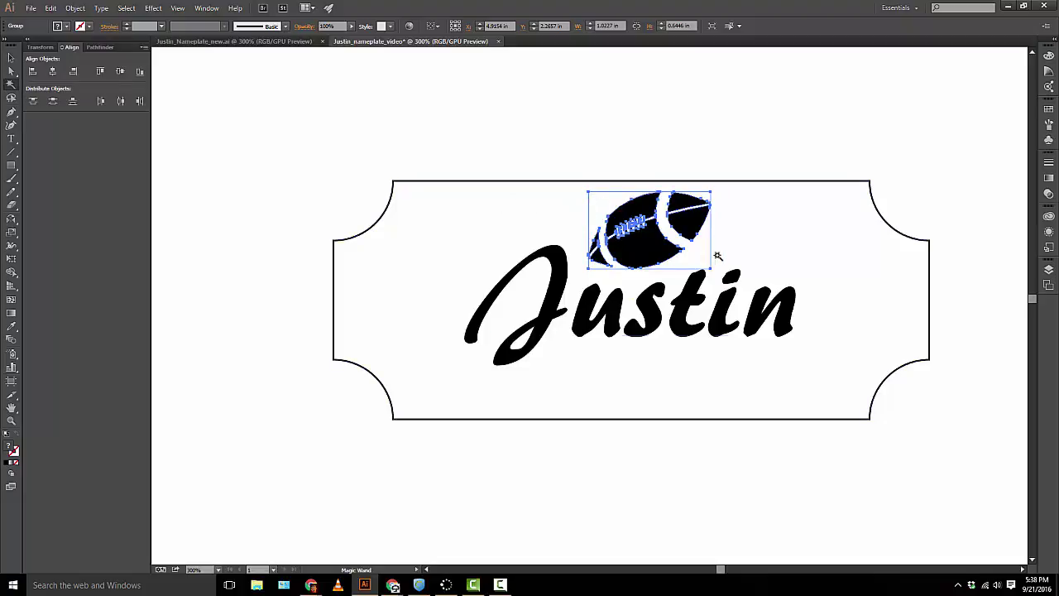
click(605, 207)
key(ctrl+shift+a)
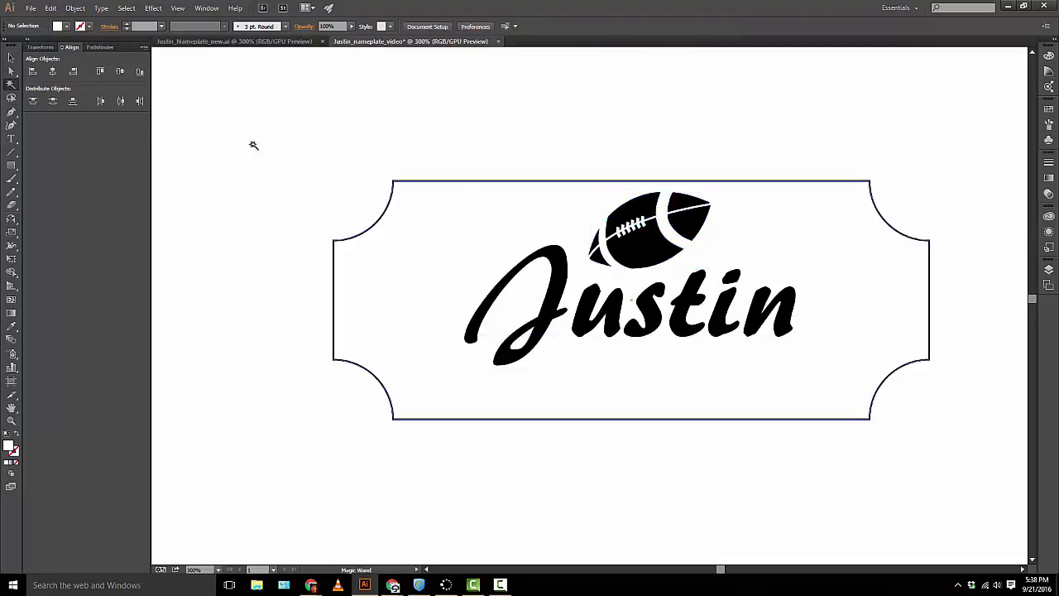
click(11, 58)
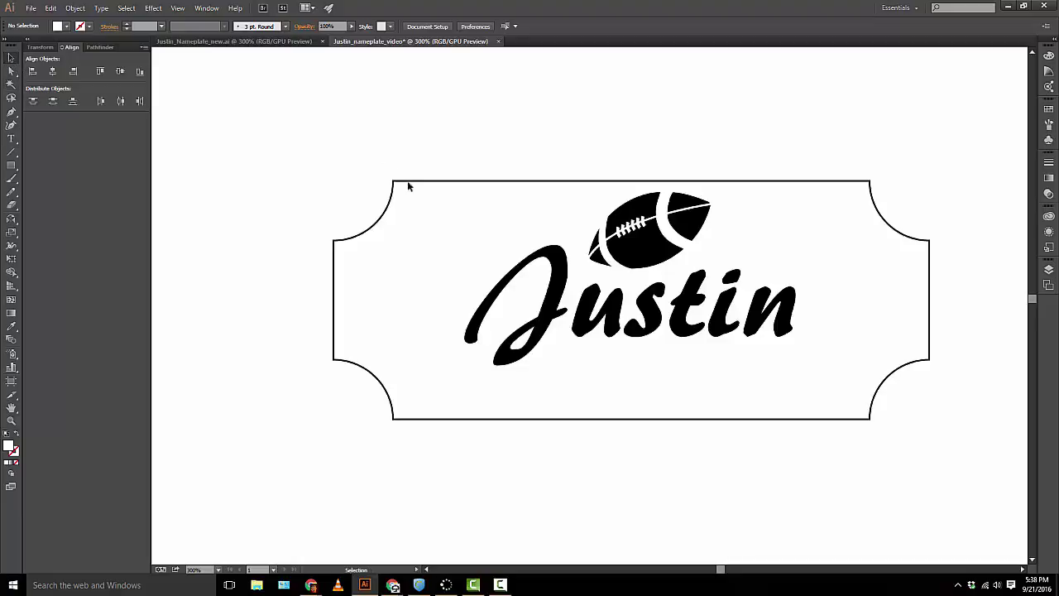
drag(612, 213, 620, 252)
drag(651, 291, 637, 244)
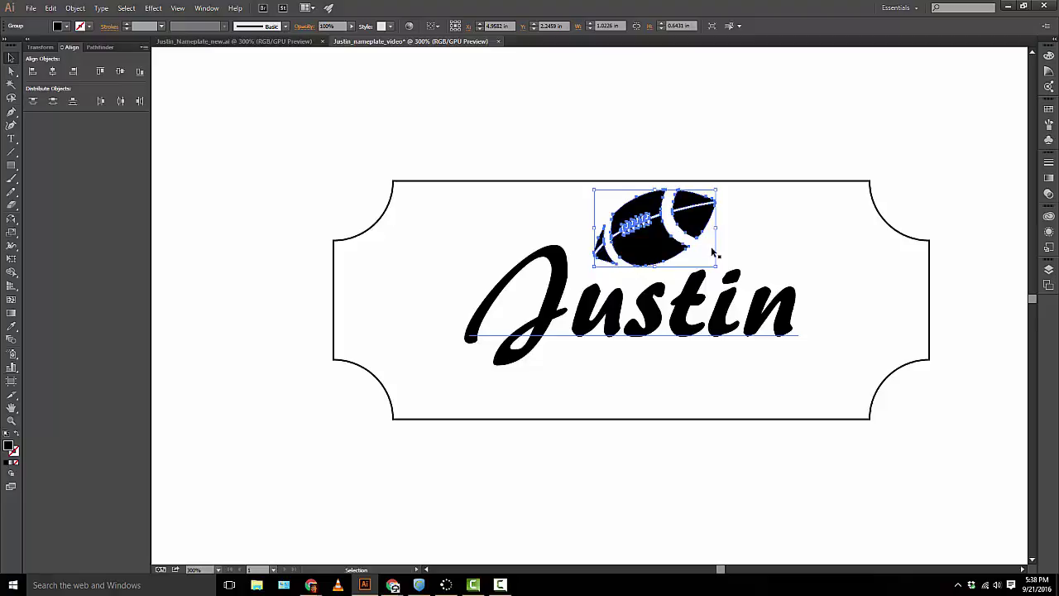
- Move the 'Justin' text down and to the left on the nameplate
key(ctrl+y)
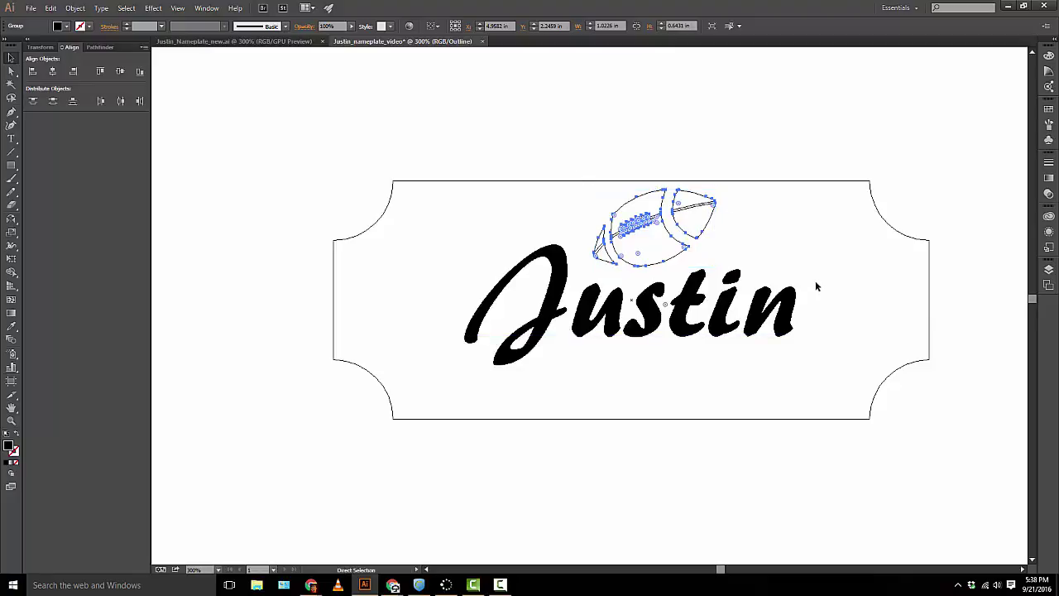
key(ctrl+y)
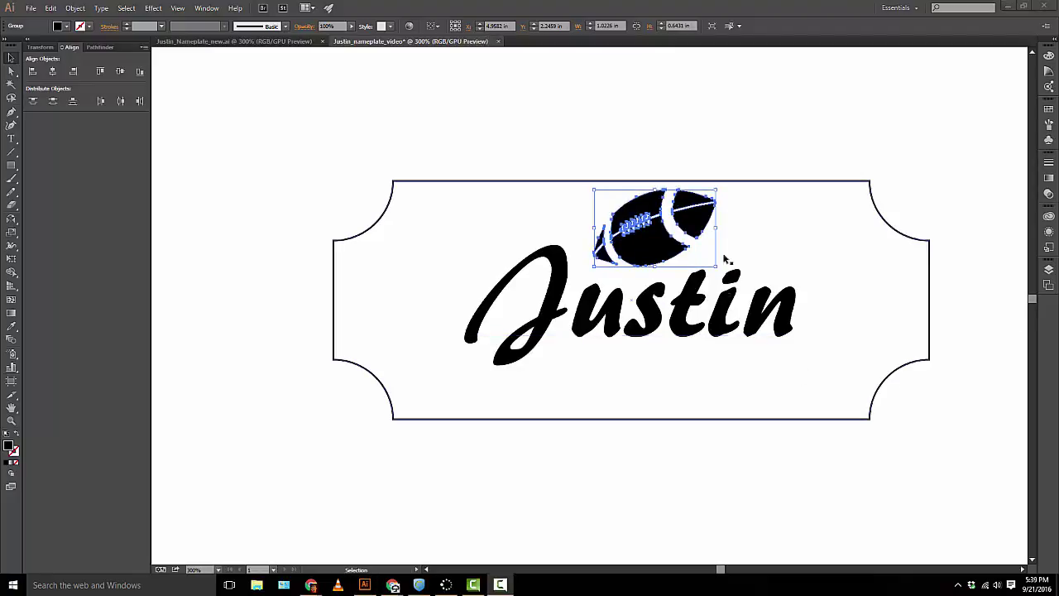
click(656, 309)
drag(654, 310, 598, 334)
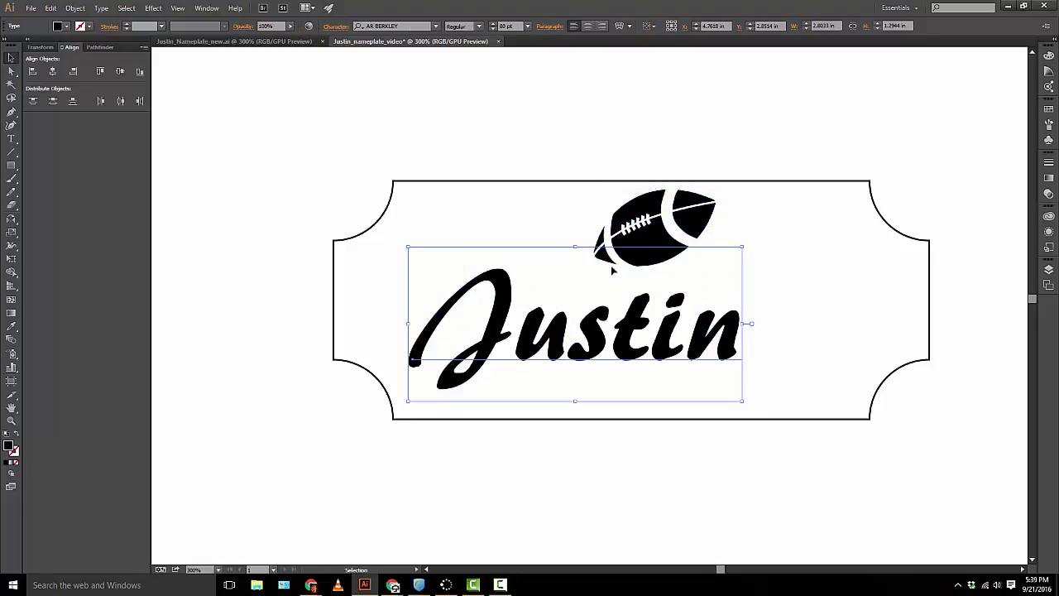
- Move the football to the upper right and resize it to about 1.08 × 0.73 in
drag(643, 243, 783, 264)
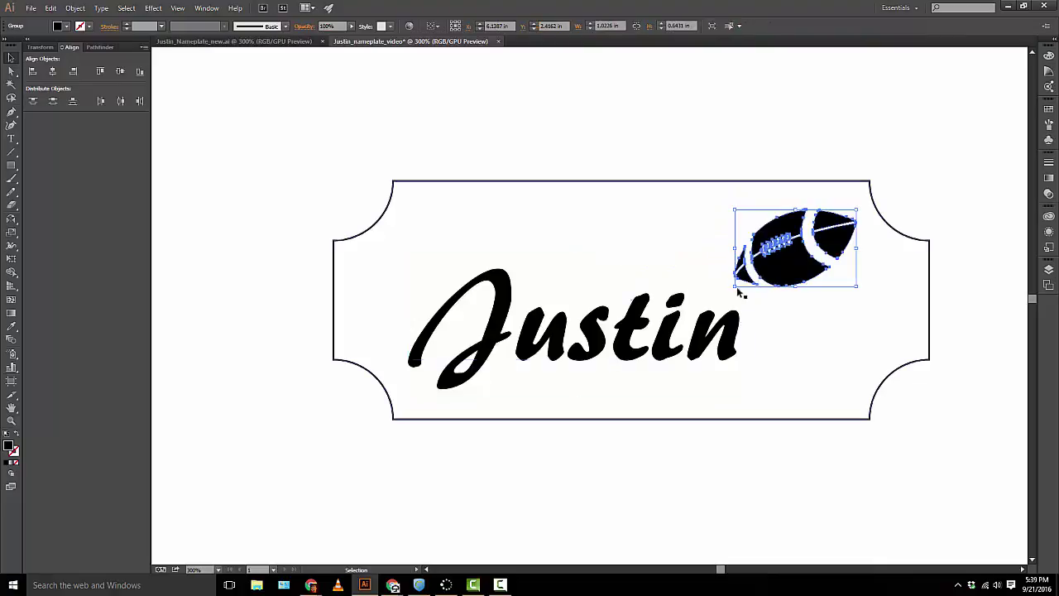
drag(733, 290, 716, 299)
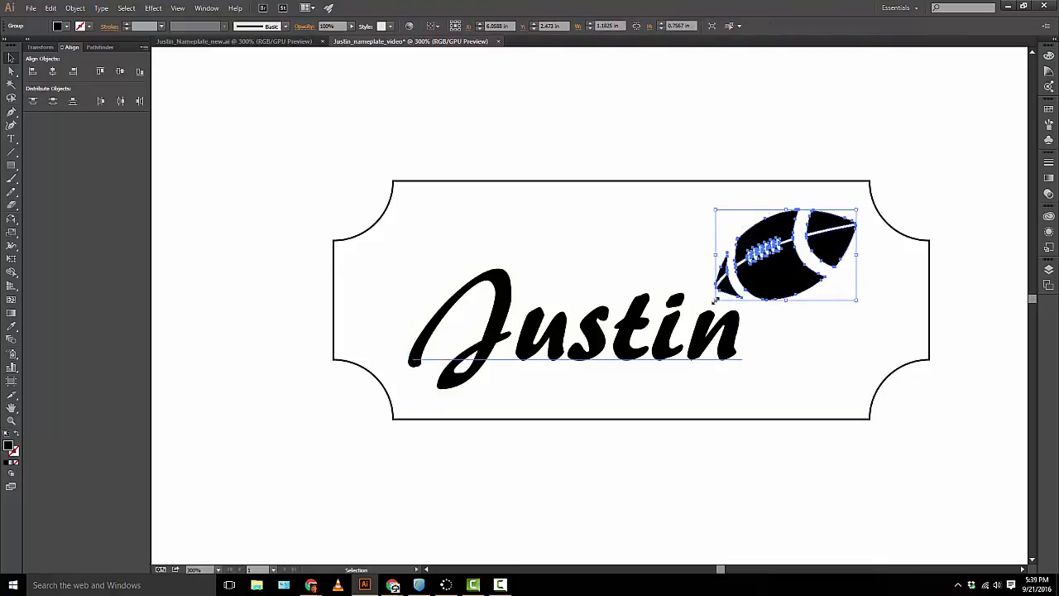
click(731, 318)
click(768, 290)
drag(716, 300, 687, 323)
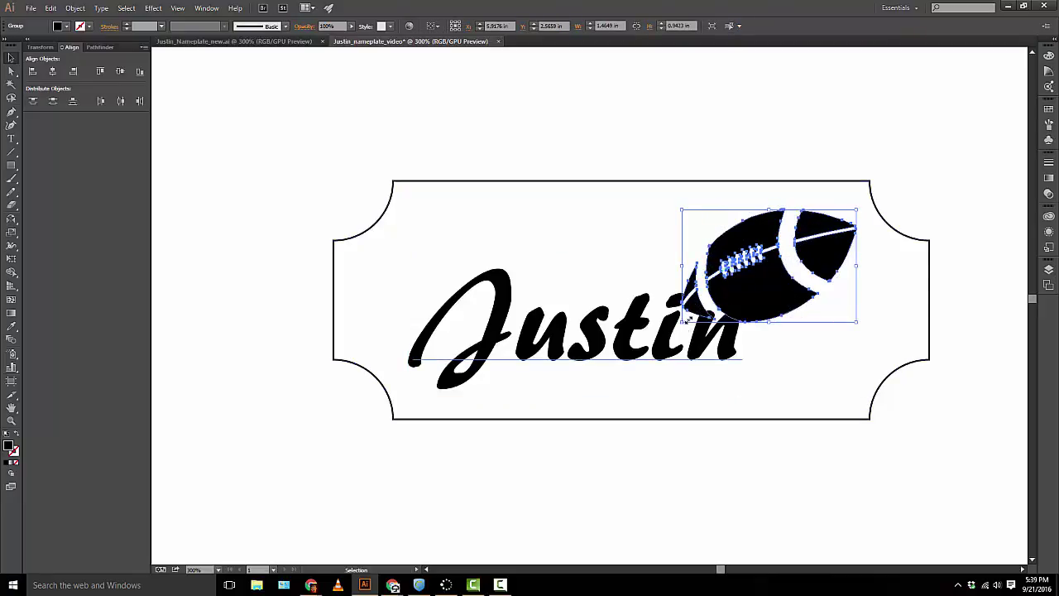
drag(684, 322, 729, 296)
click(795, 326)
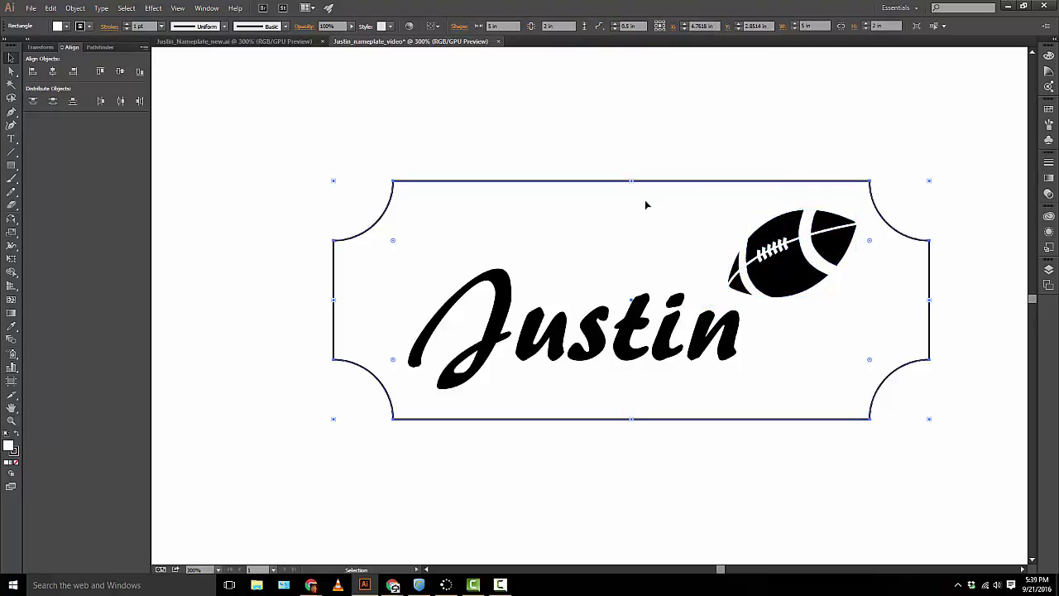
key(ctrl+y)
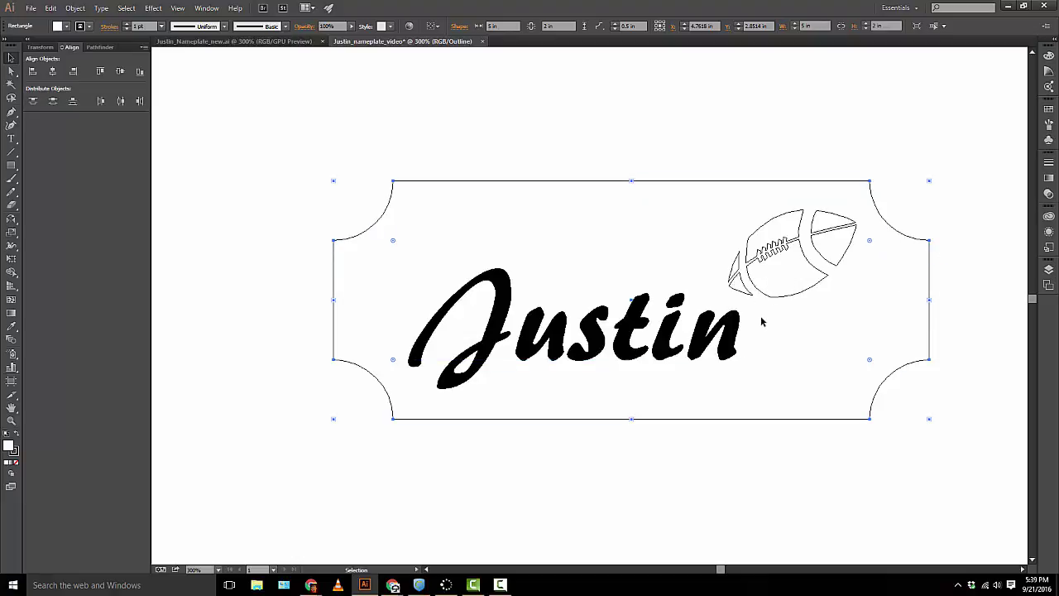
key(ctrl+y)
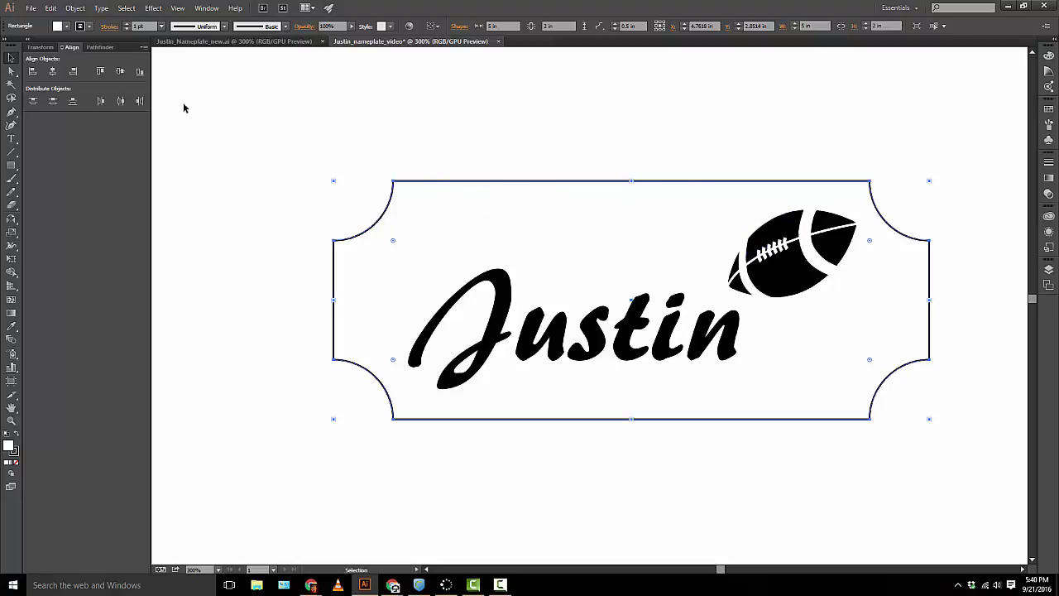
- Select the scooped-corner nameplate rectangle and expand it with Object > Shape > Expand Rectangle
click(75, 7)
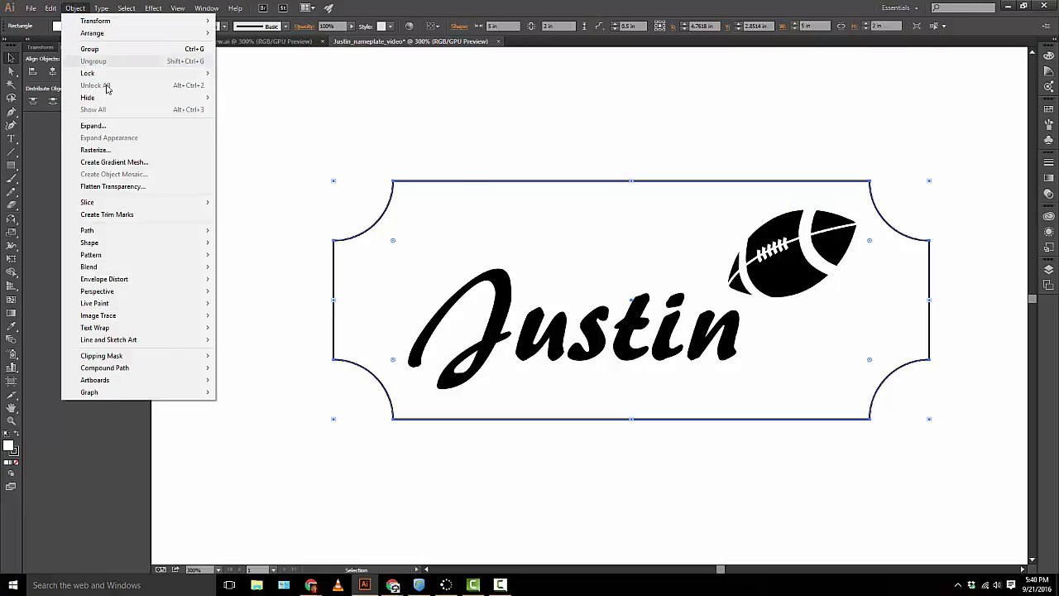
mouse_move(161, 243)
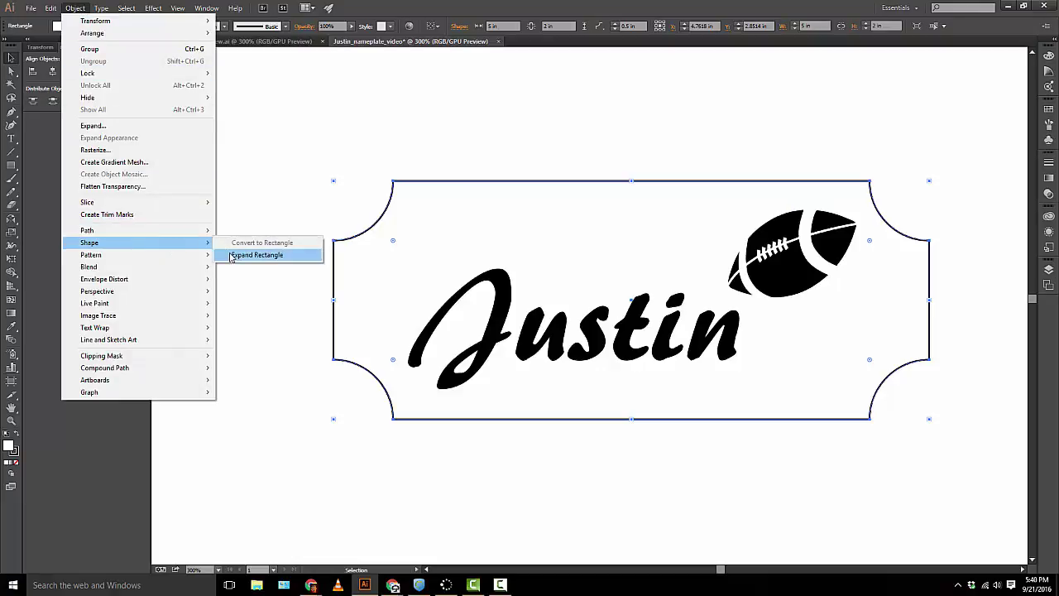
click(46, 264)
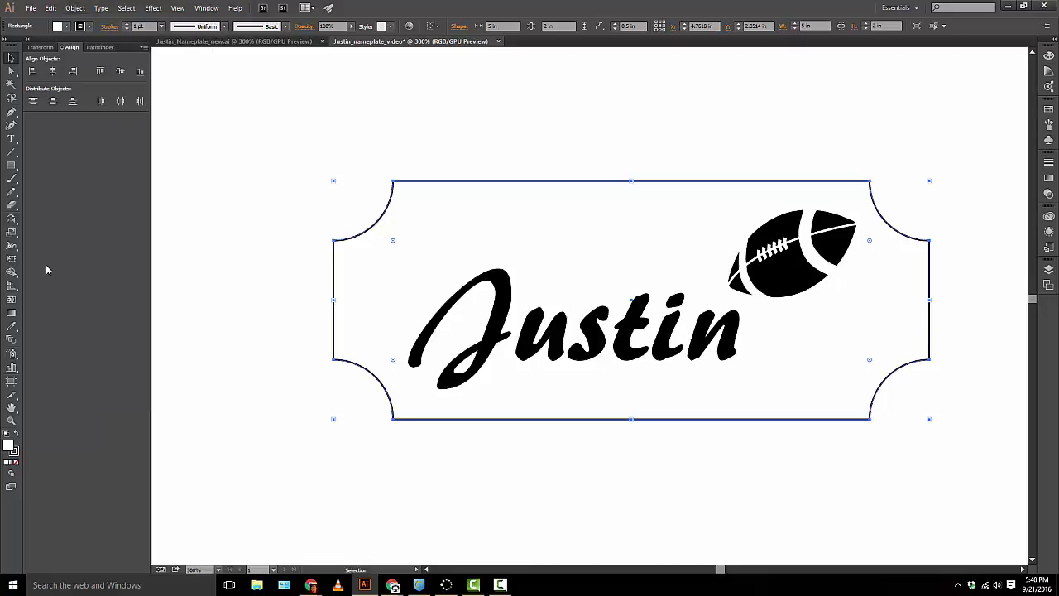
click(430, 159)
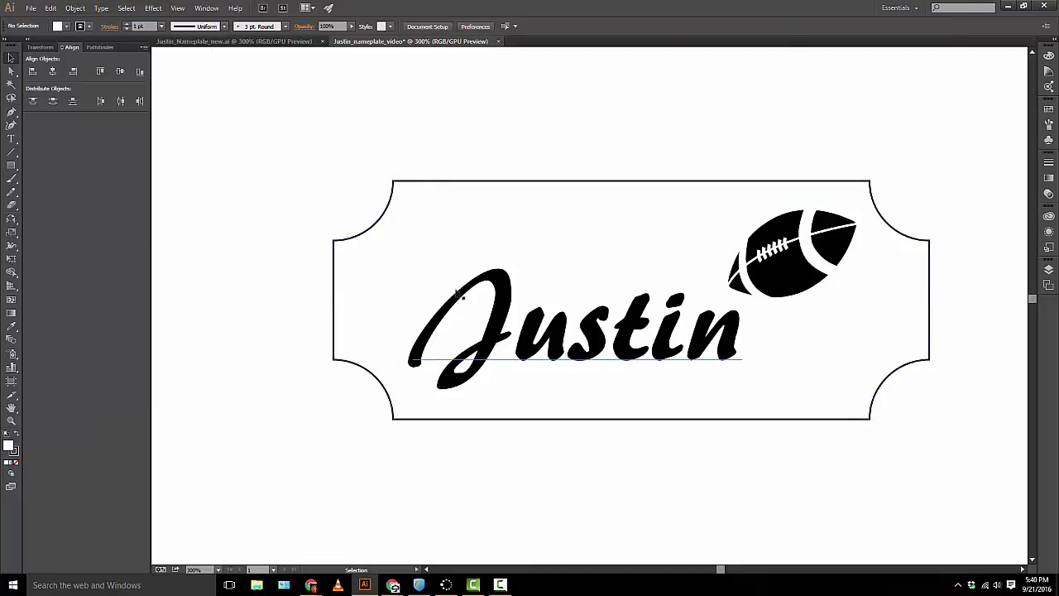
click(469, 181)
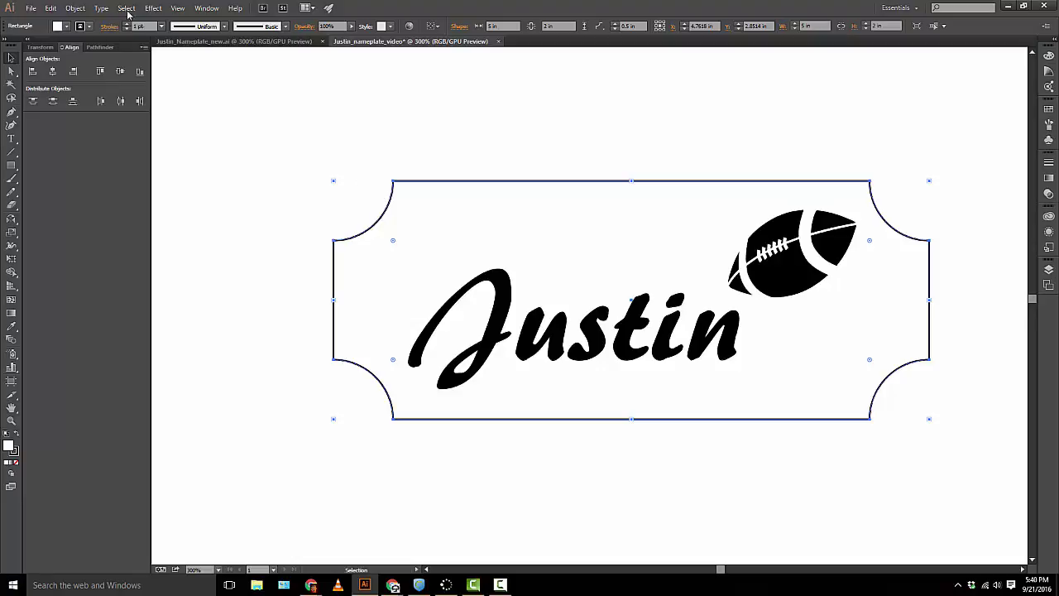
click(75, 8)
mouse_move(194, 240)
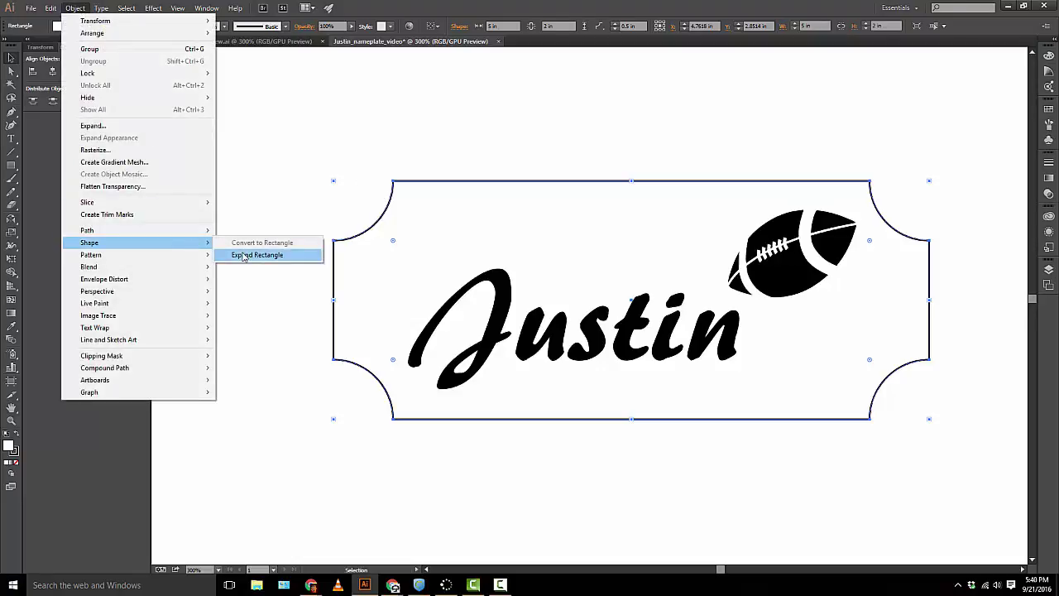
click(244, 256)
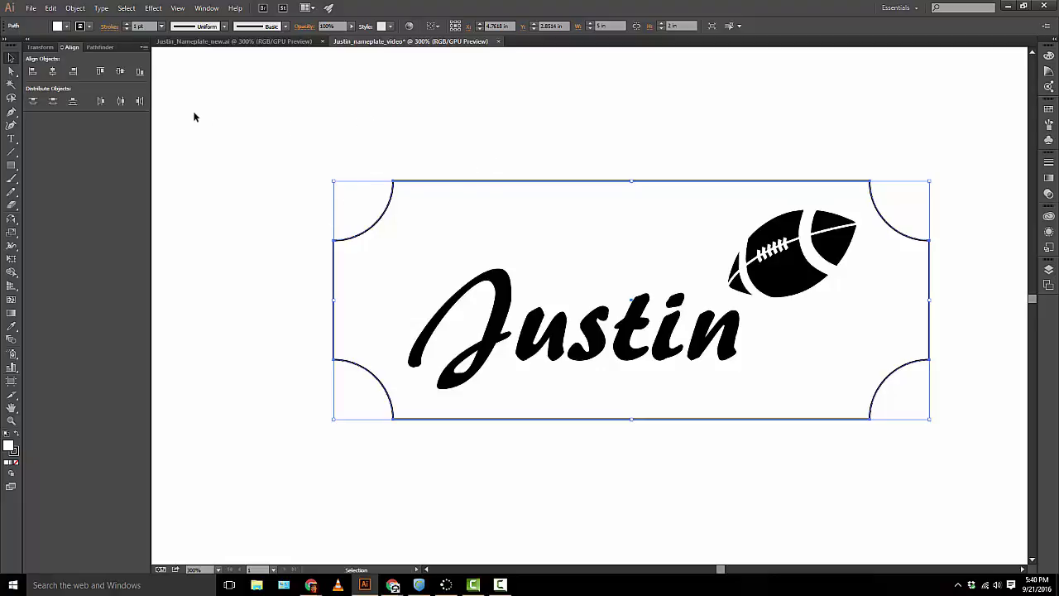
- Set the nameplate outline's fill to None
click(67, 27)
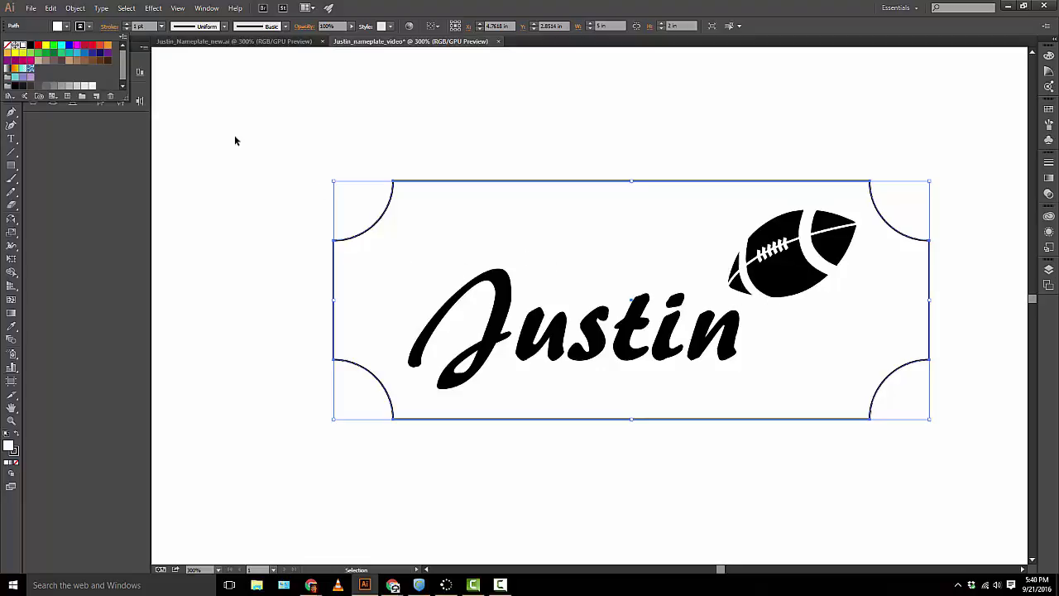
click(7, 47)
click(90, 28)
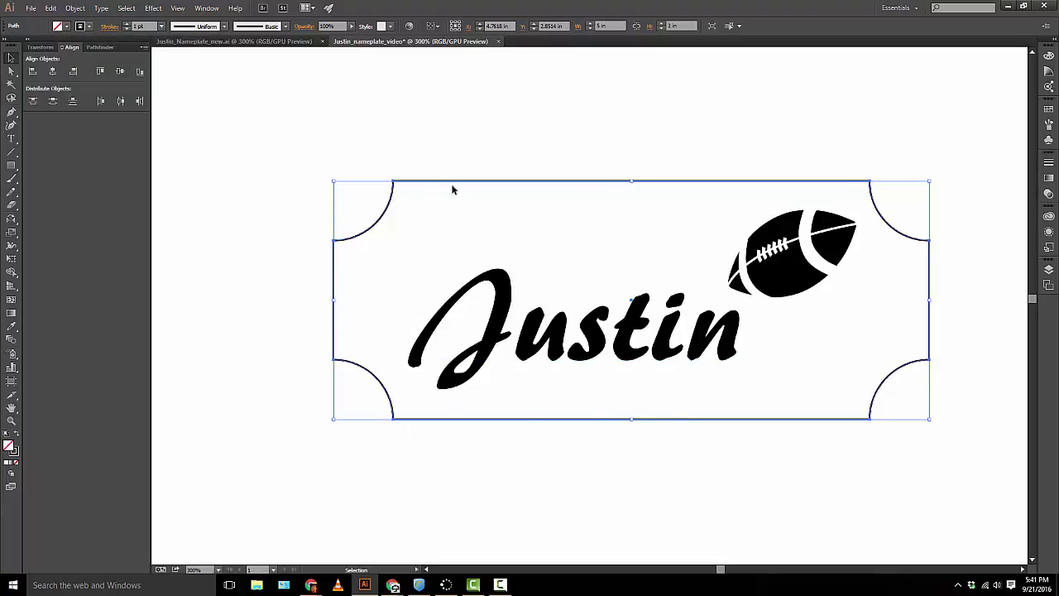
- Give the nameplate outline an RGB Red (255, 0, 0) stroke and accept the swatch options
click(89, 27)
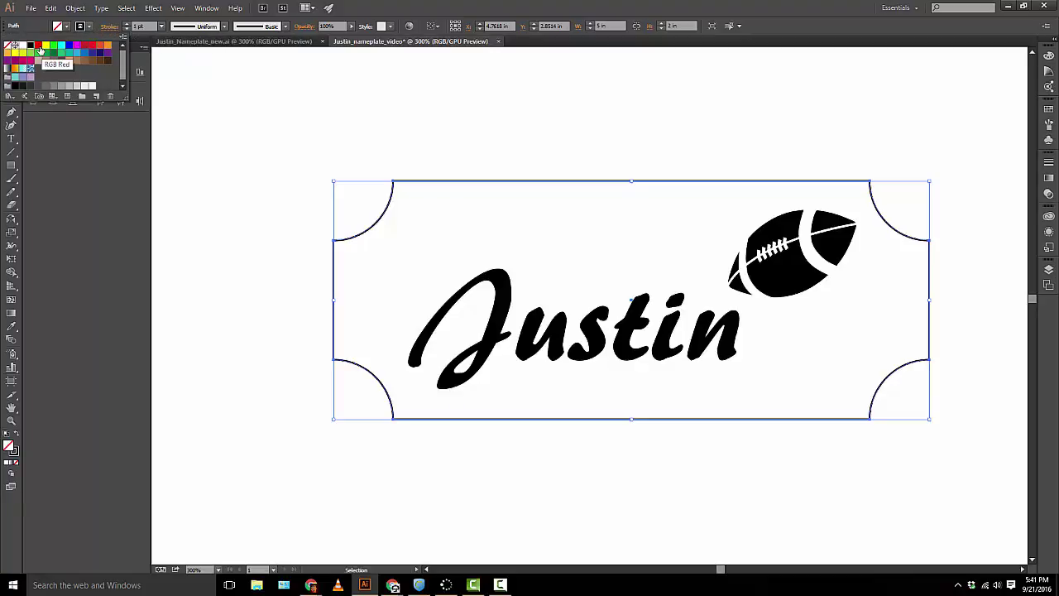
double_click(40, 49)
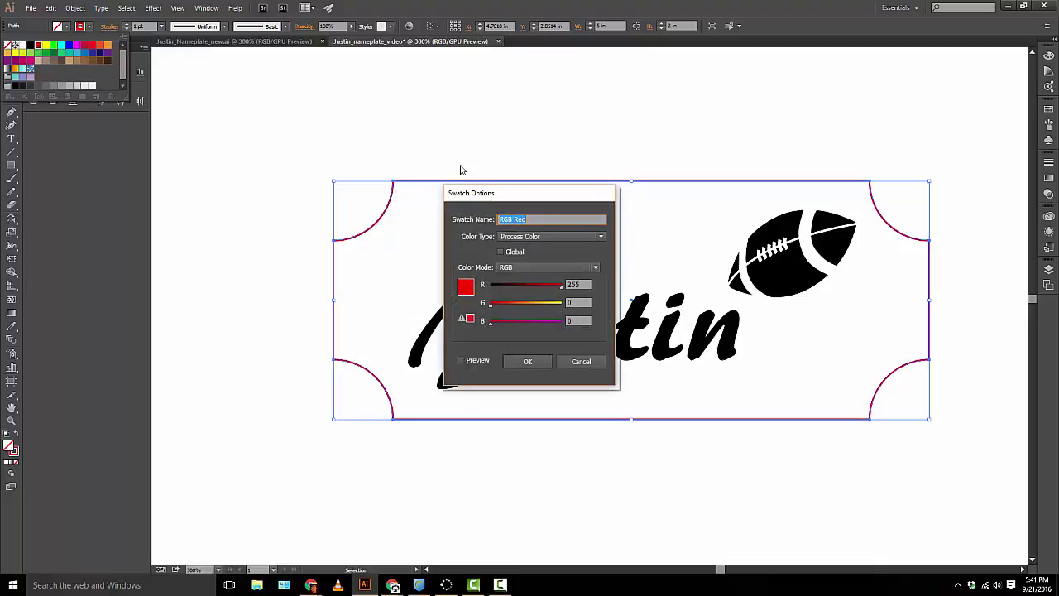
drag(490, 197, 164, 142)
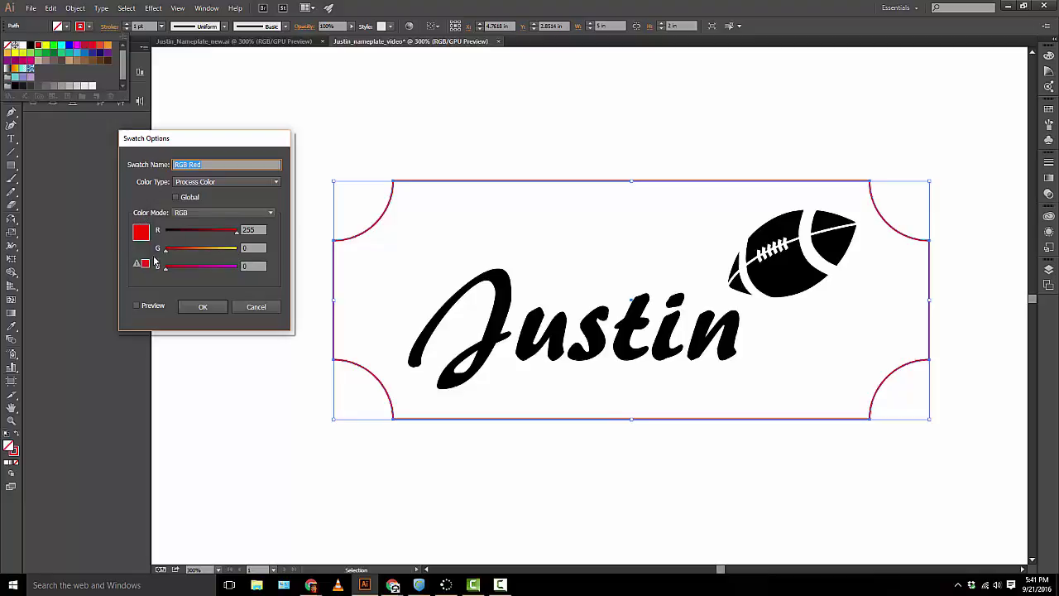
click(203, 307)
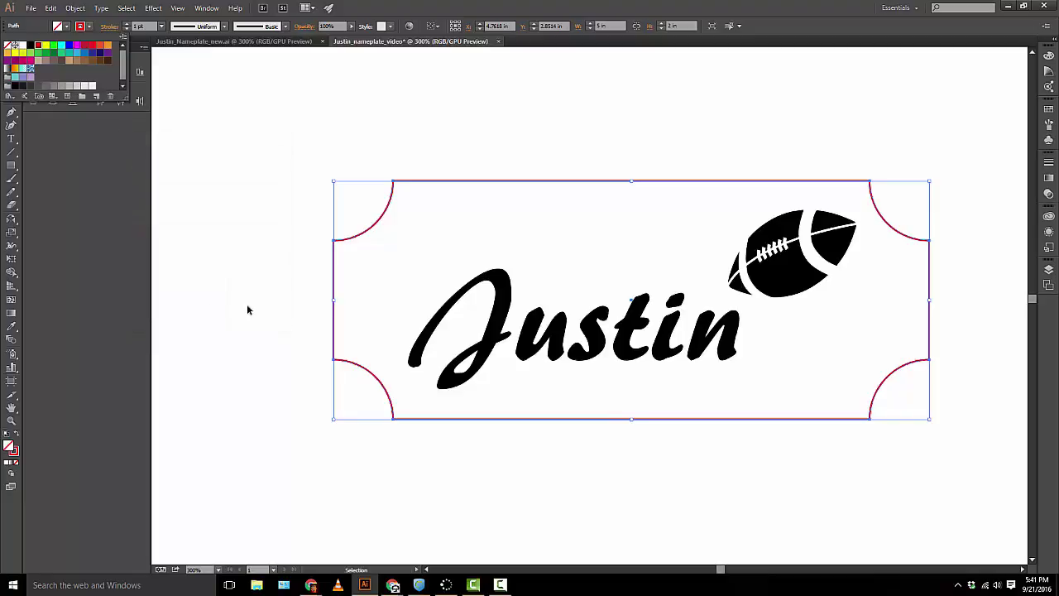
- Set the red nameplate outline's stroke weight to 0.024 pt and deselect to view it
click(290, 130)
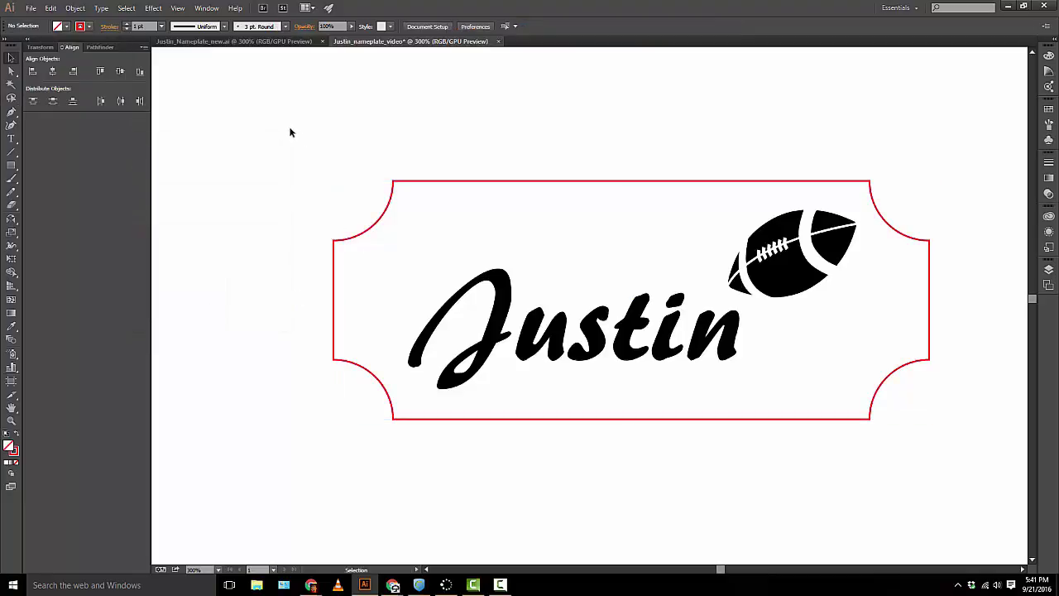
click(426, 181)
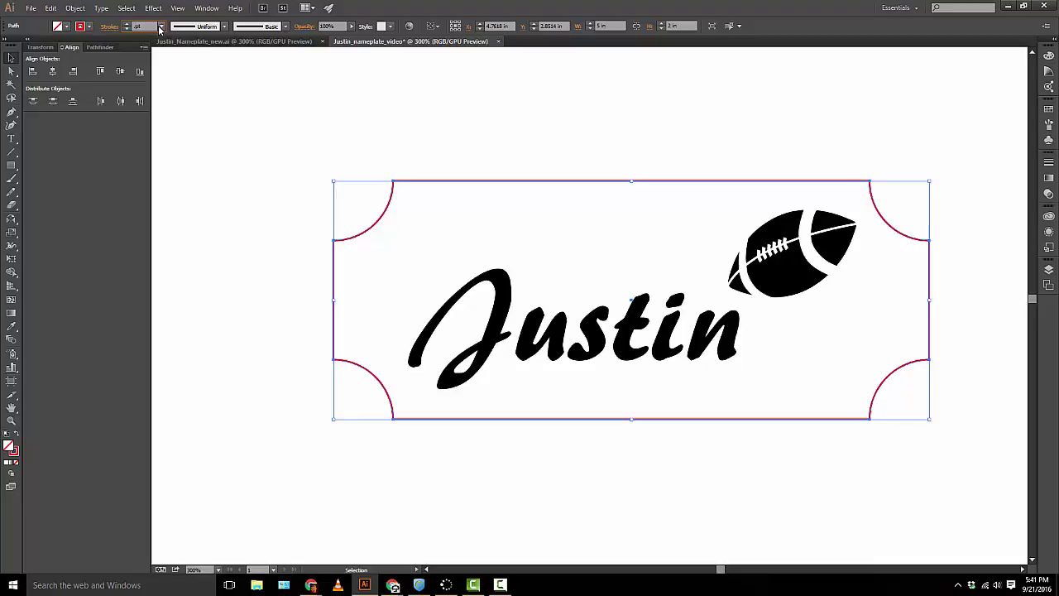
key(Return)
click(413, 141)
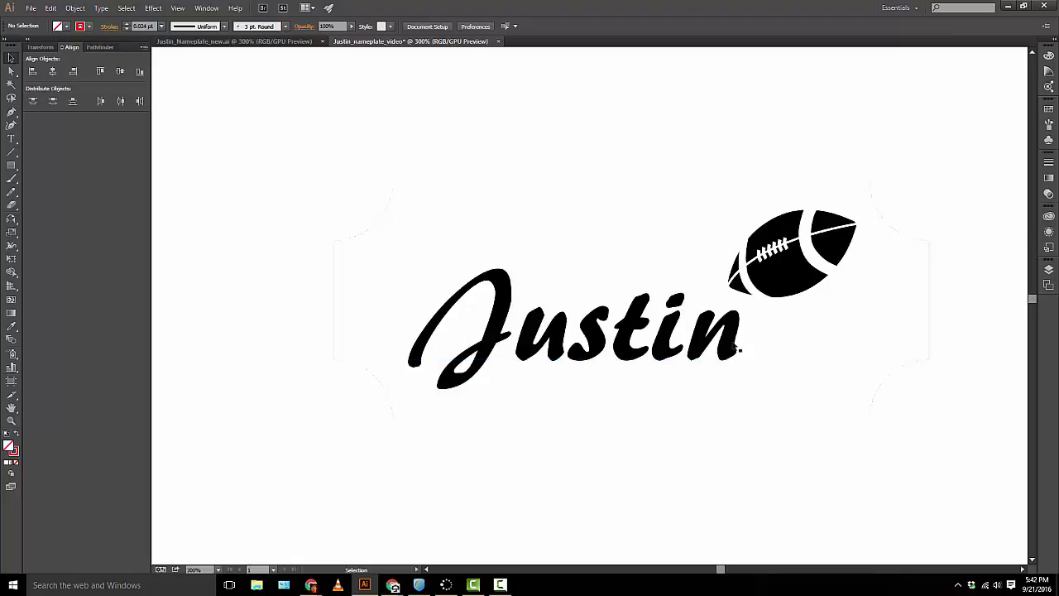
- Select the Justin text and expand it into outline shapes via Object > Expand
click(596, 332)
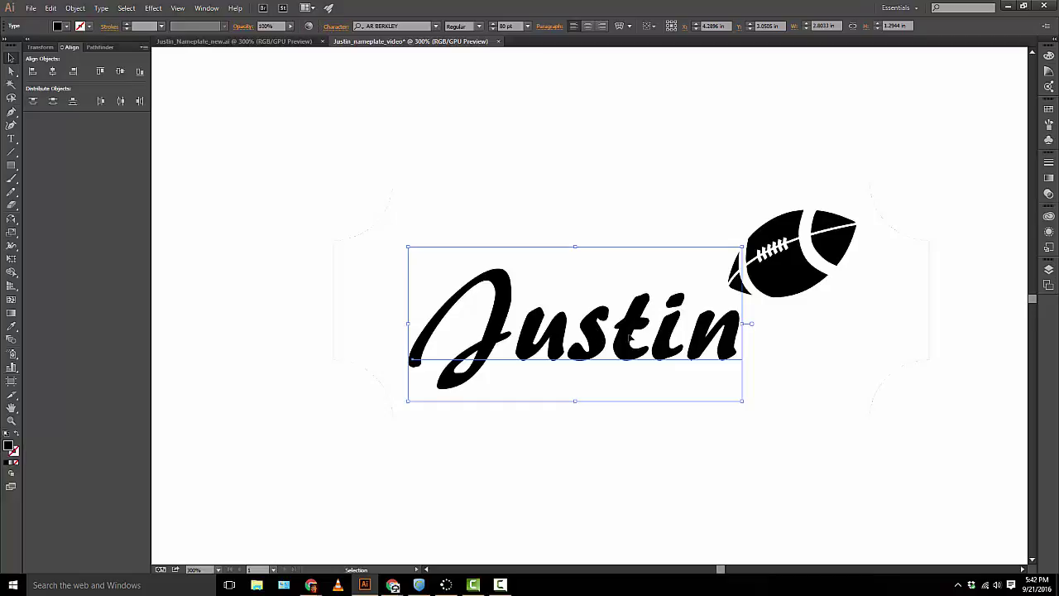
click(667, 433)
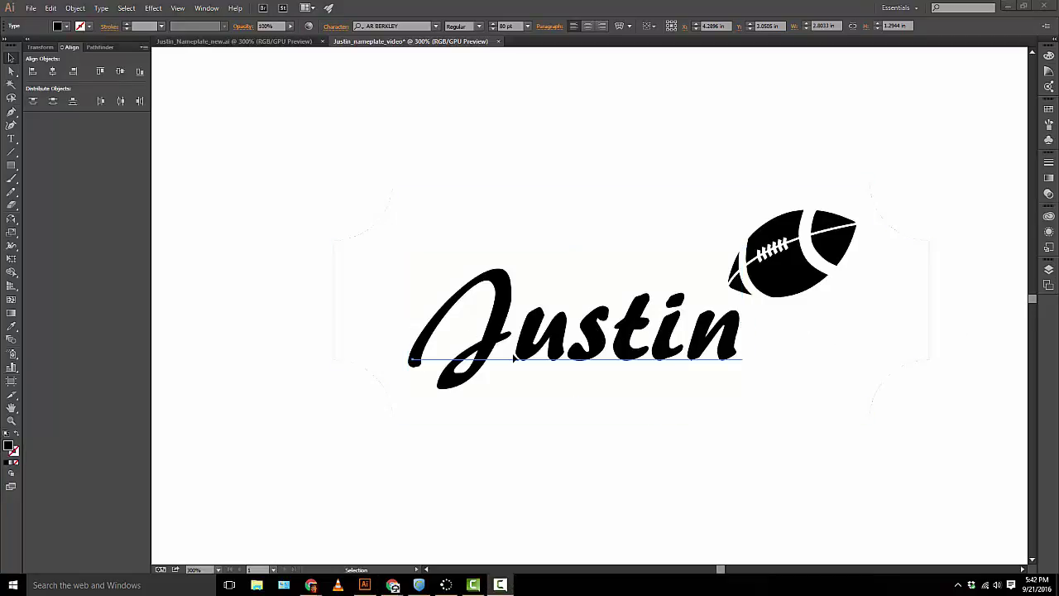
click(502, 328)
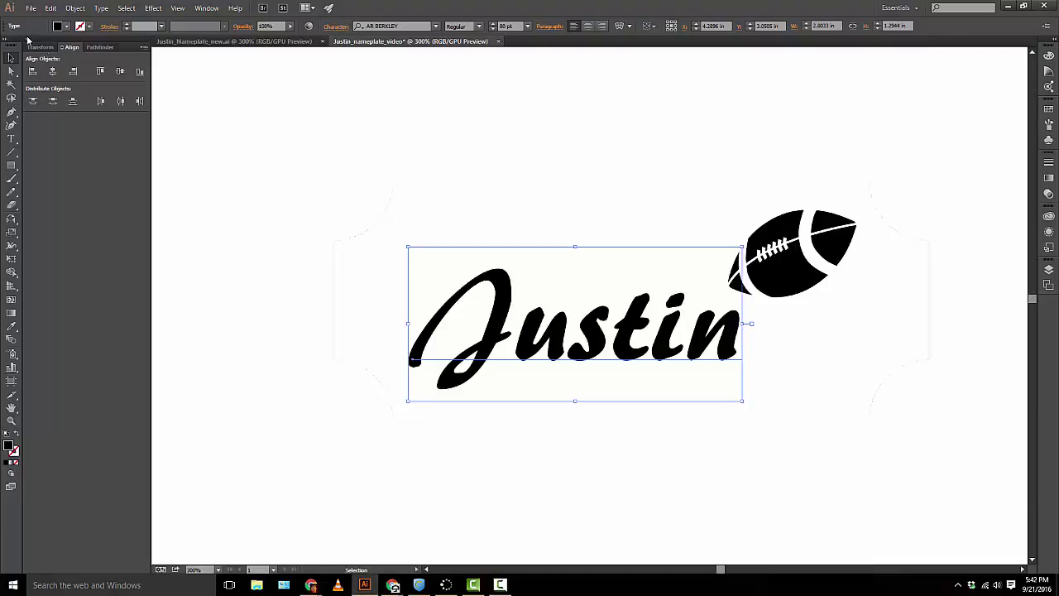
click(80, 10)
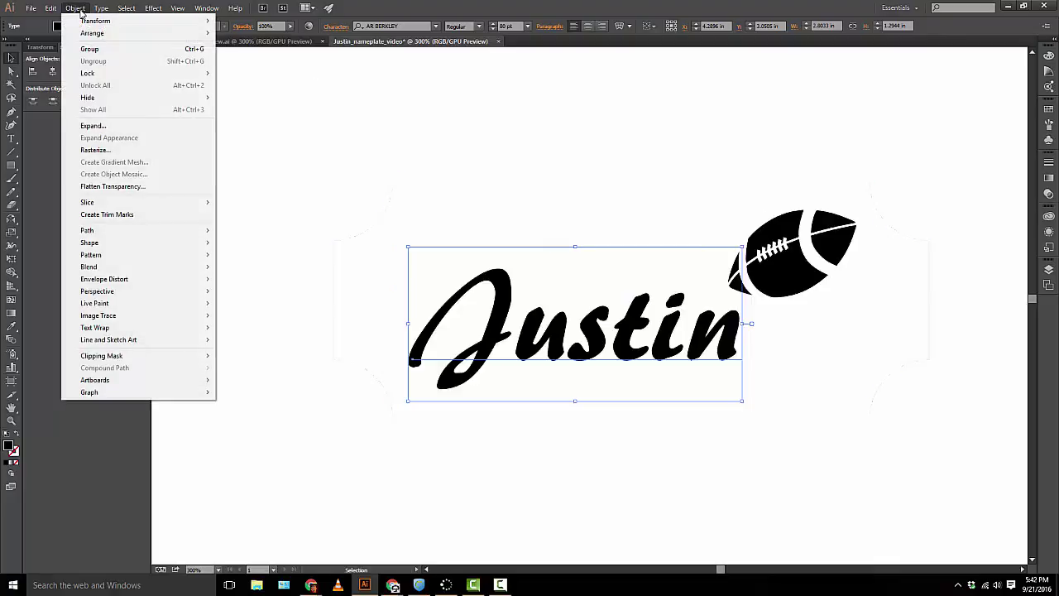
mouse_move(140, 237)
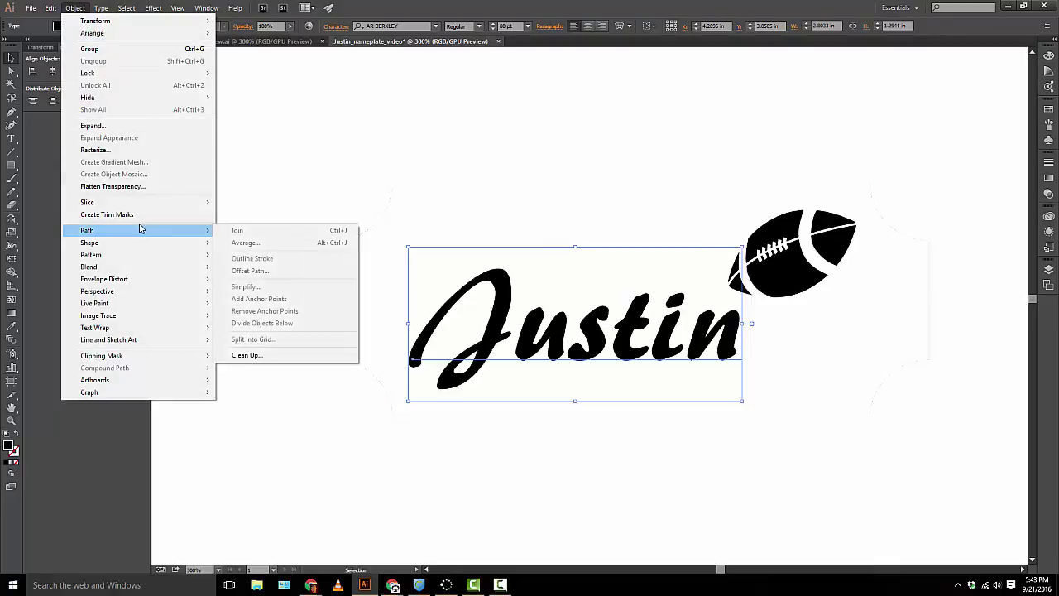
click(153, 126)
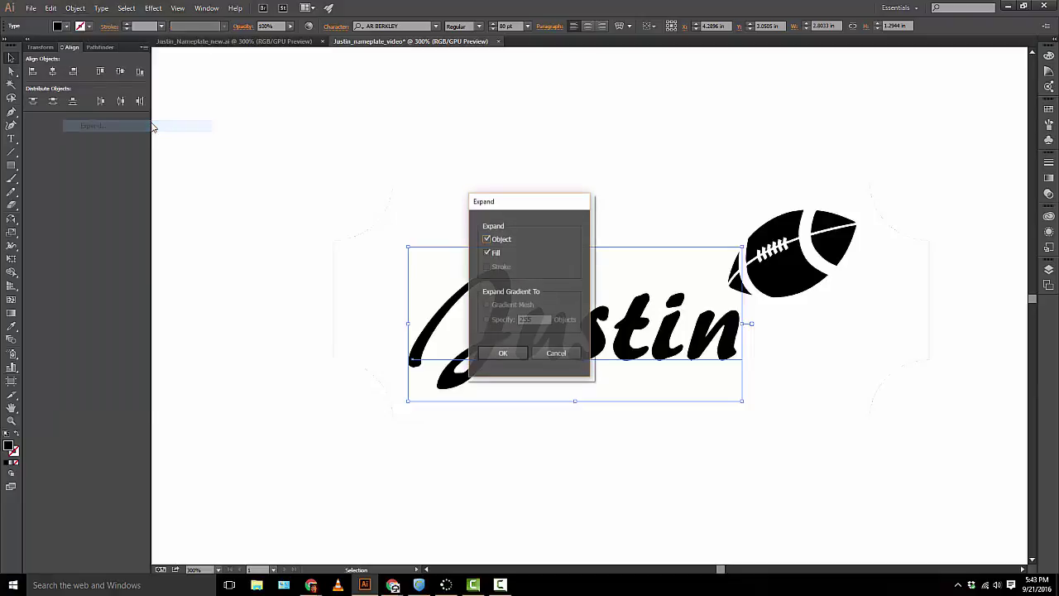
click(504, 354)
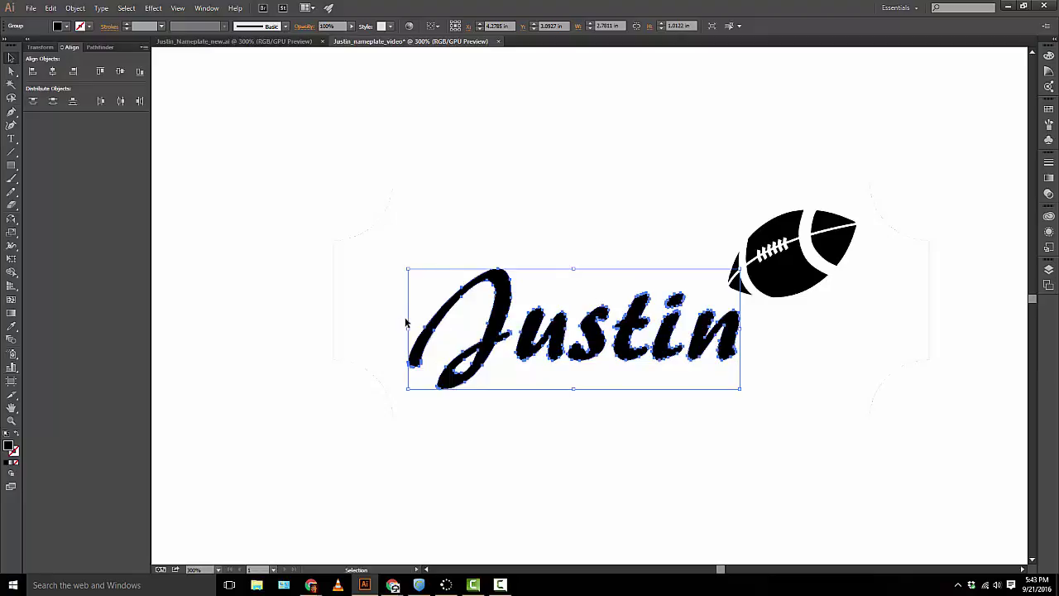
- Undo back to live Justin text, then expand it again keeping Object and Fill checked
key(ctrl+z)
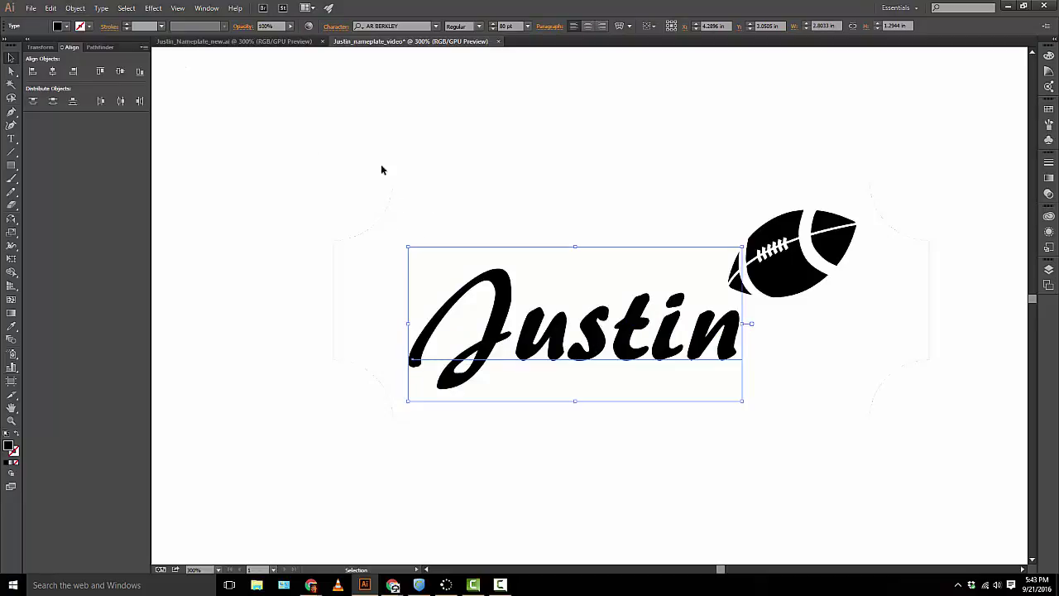
click(76, 8)
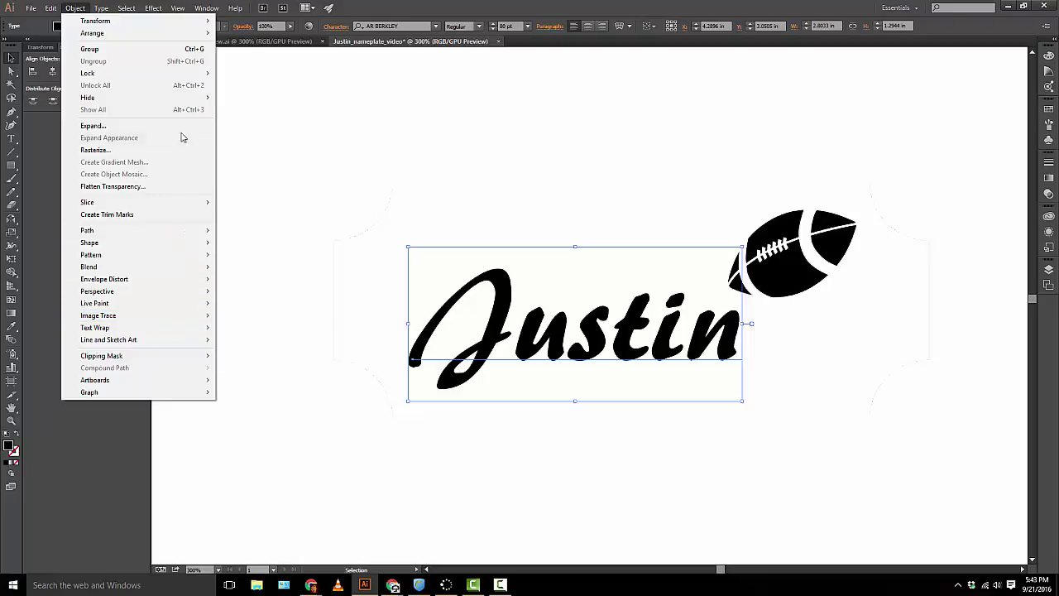
click(181, 129)
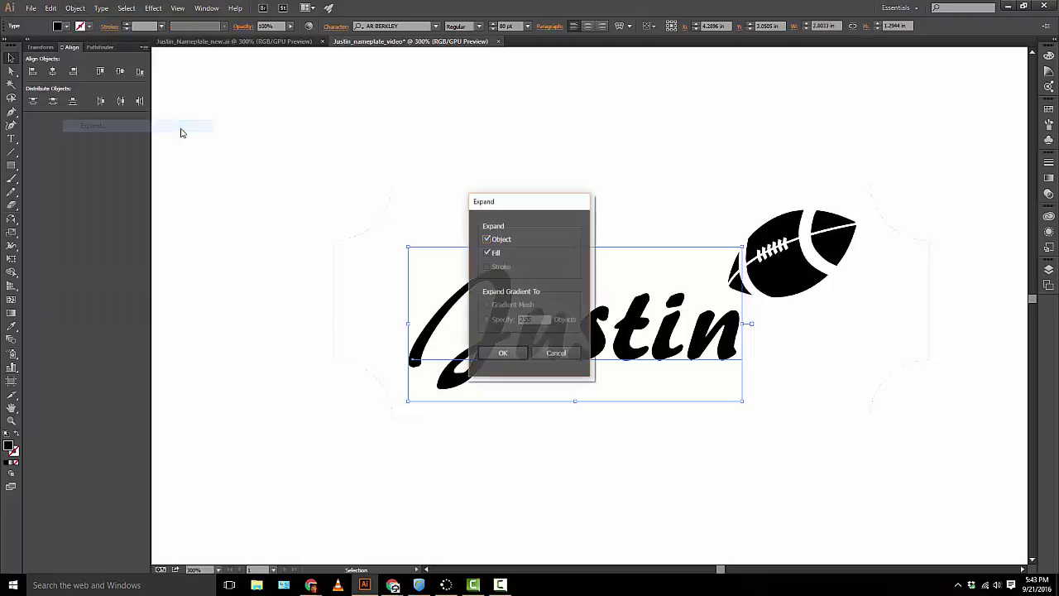
click(499, 354)
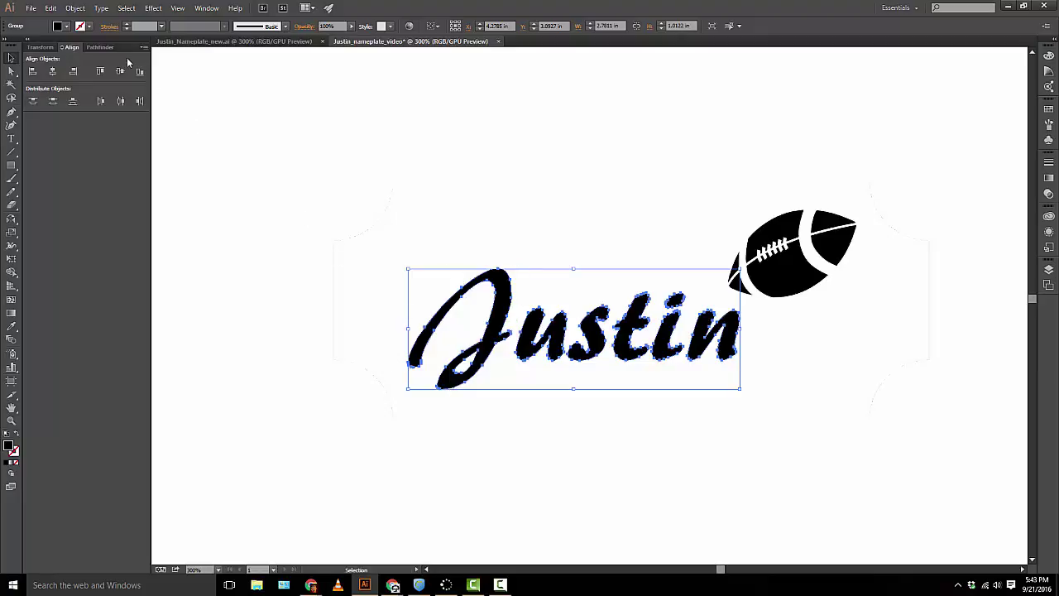
- Give the Justin shapes a red stroke and remove their black fill
click(88, 26)
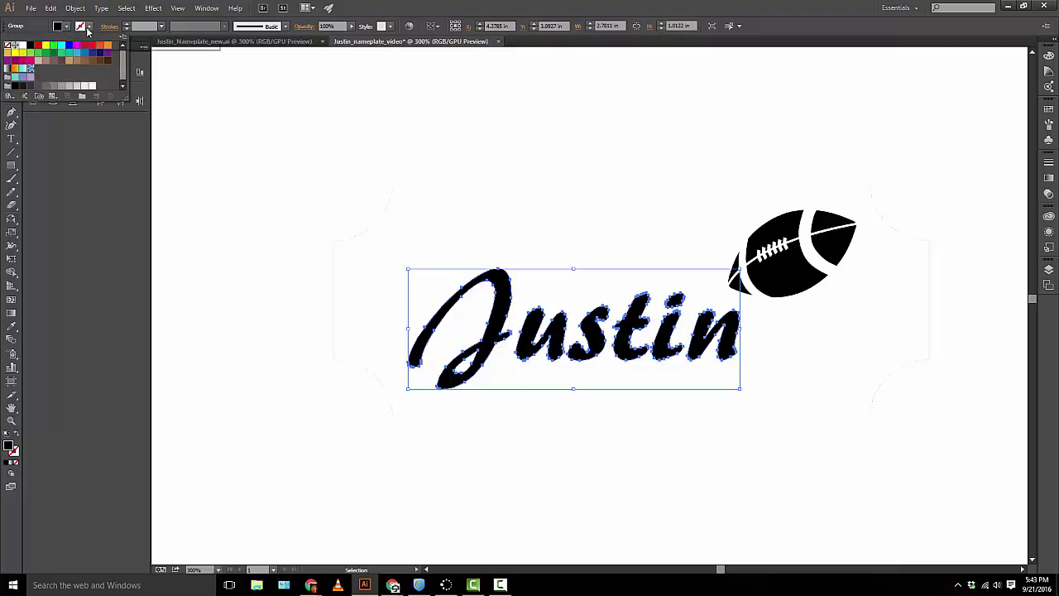
click(37, 46)
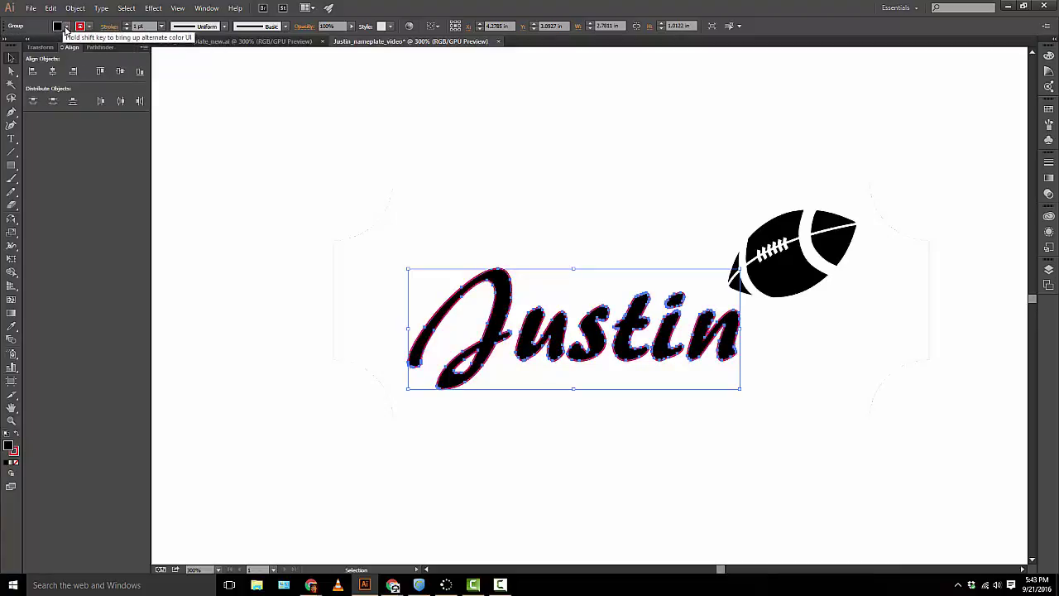
click(67, 27)
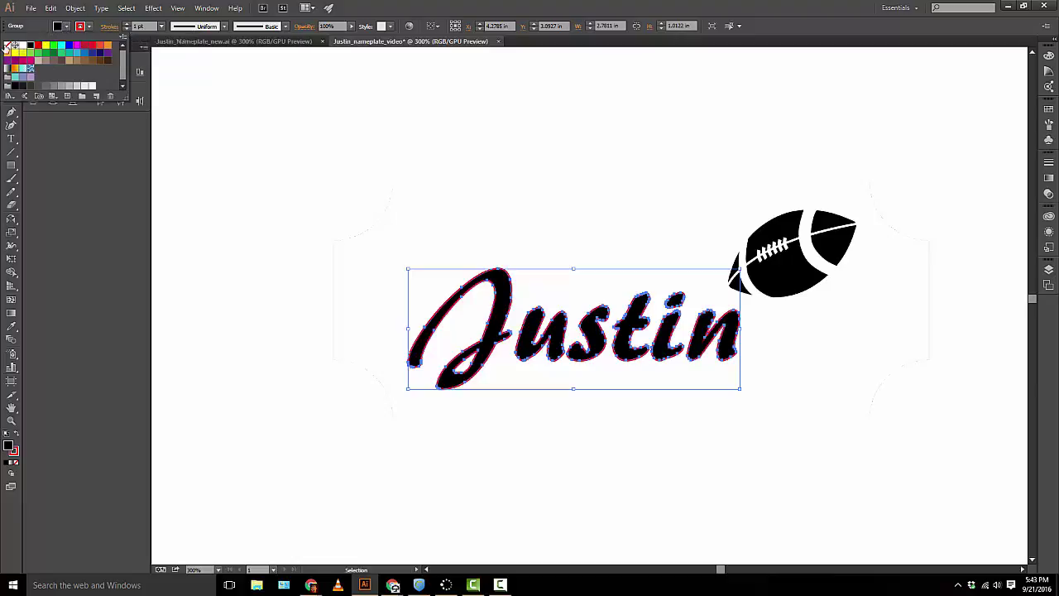
click(6, 47)
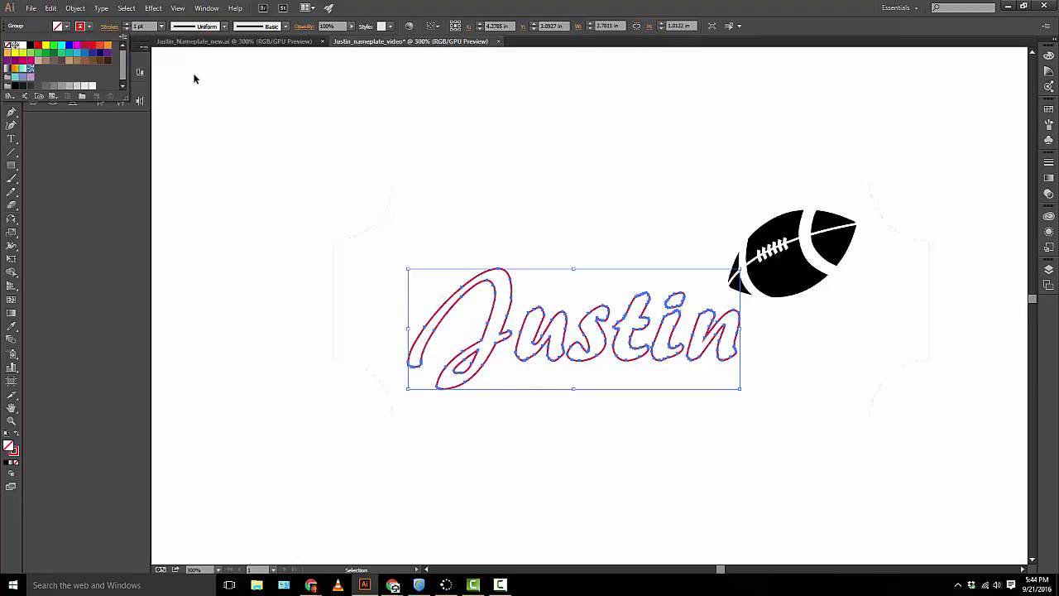
- Set the Justin stroke weight to 0.024 pt, deselect, and switch to Outline view
click(137, 26)
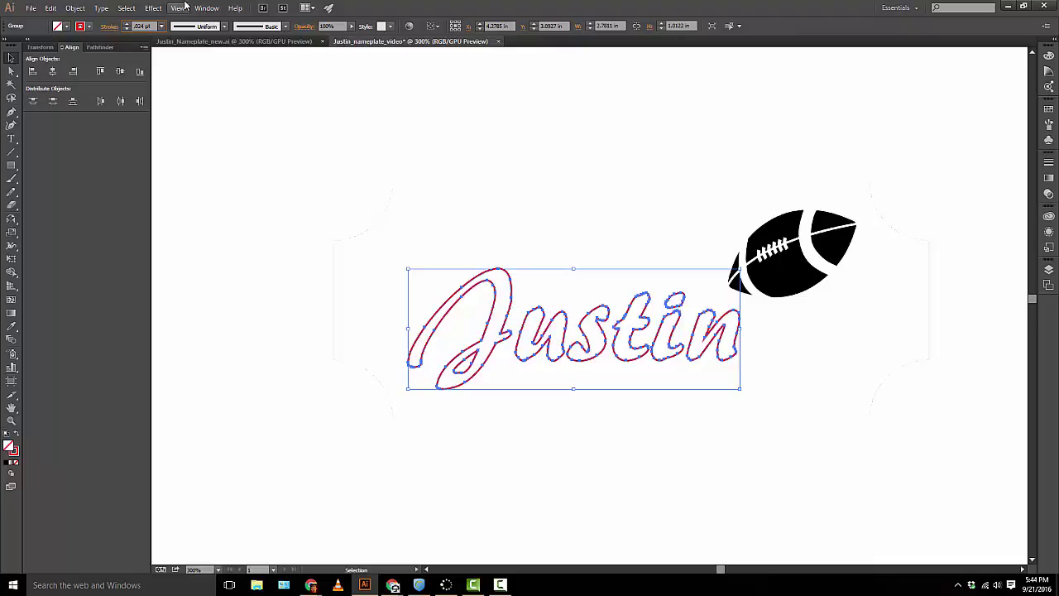
click(392, 425)
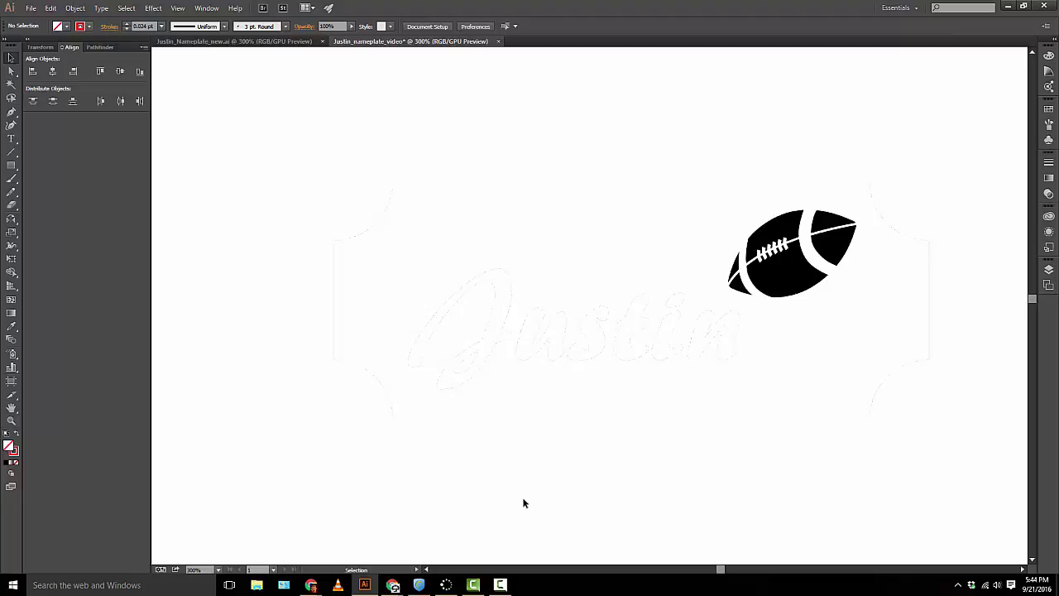
key(ctrl+y)
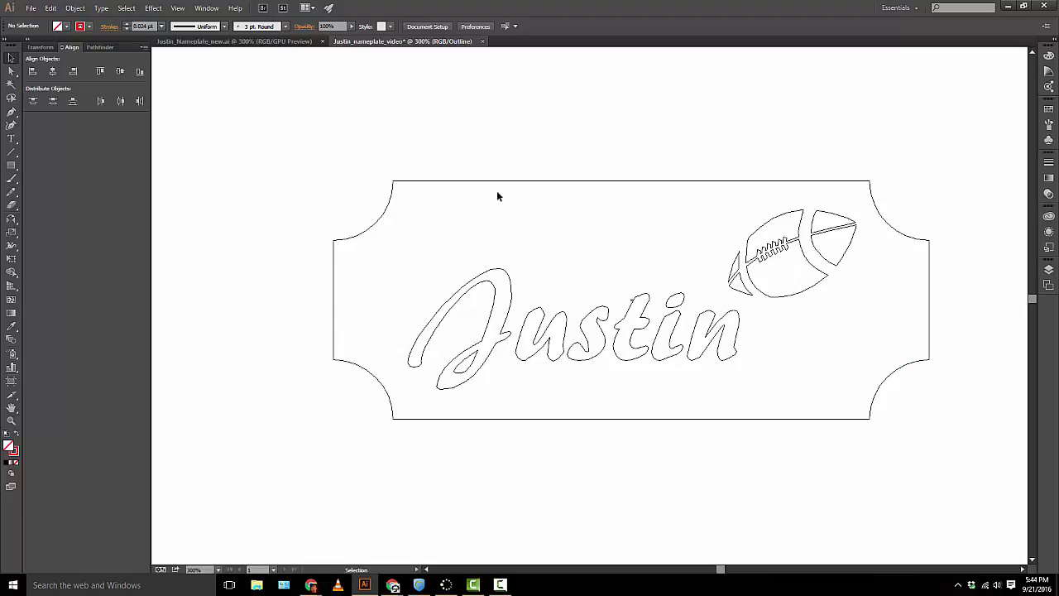
- Select the plate and Justin, then undo the red-stroke changes until Justin is black live AR Berkley type
click(427, 179)
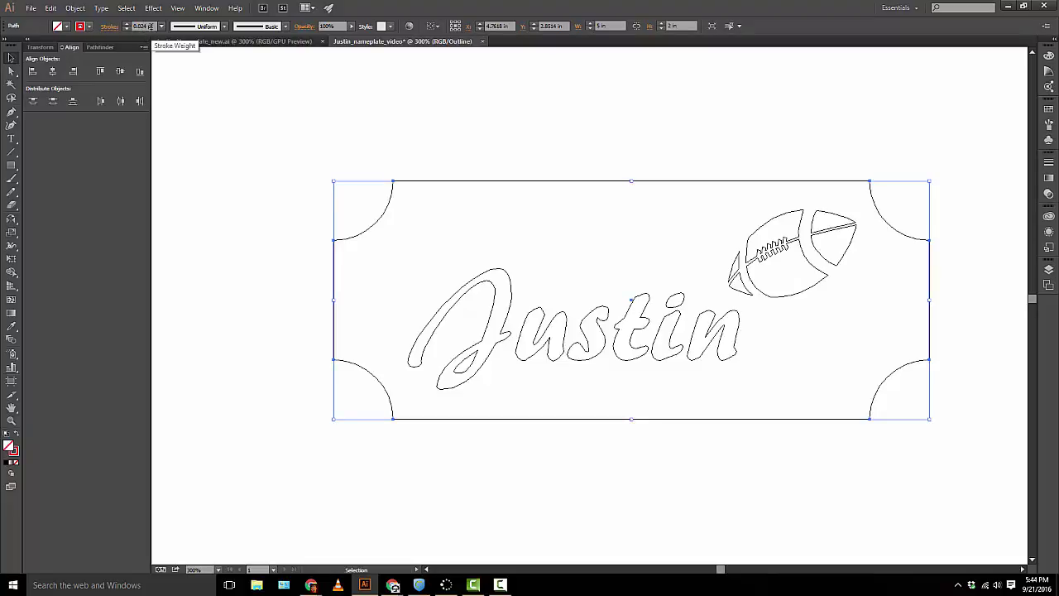
click(514, 304)
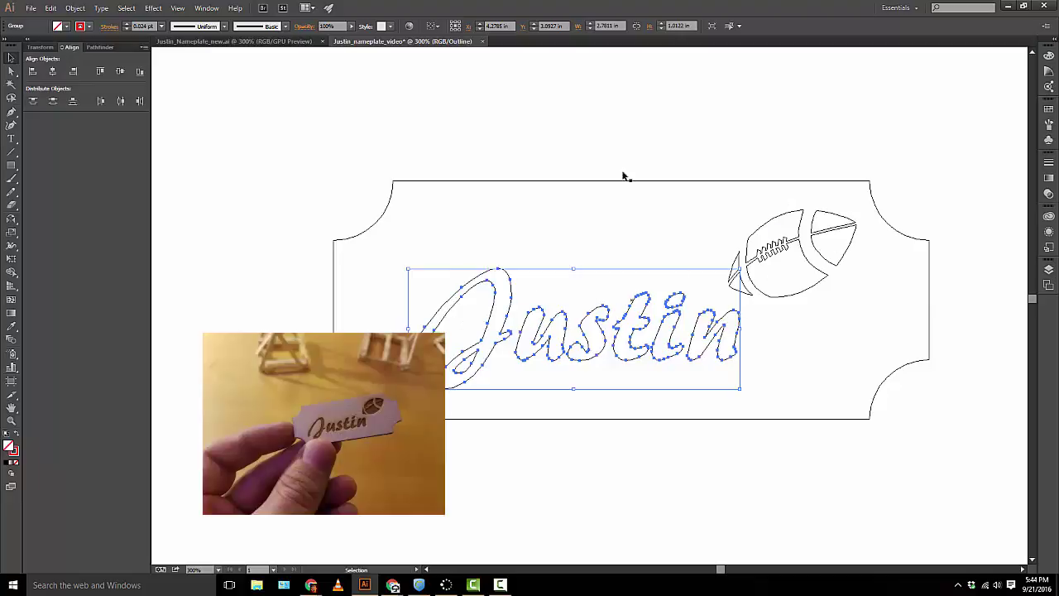
click(66, 26)
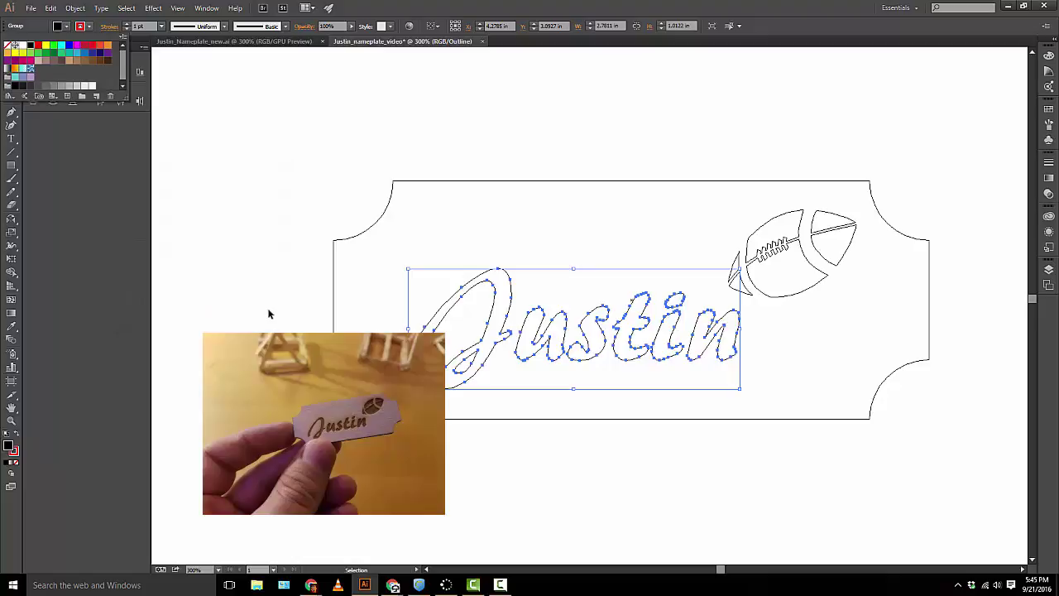
key(Escape)
key(a)
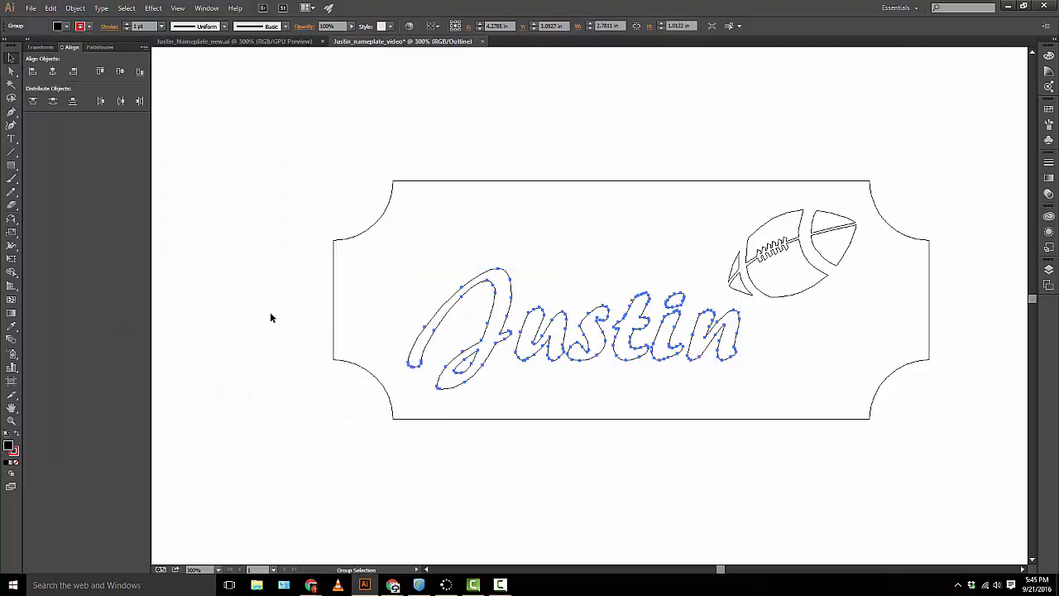
key(ctrl+z)
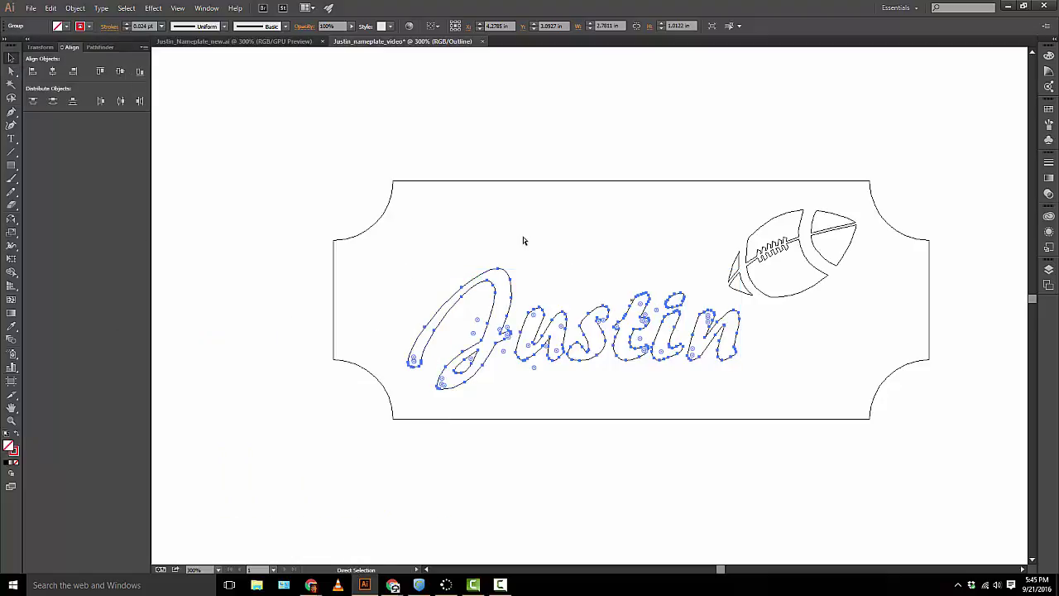
key(ctrl+z)
key(ctrl+z)
key(ctrl+z)
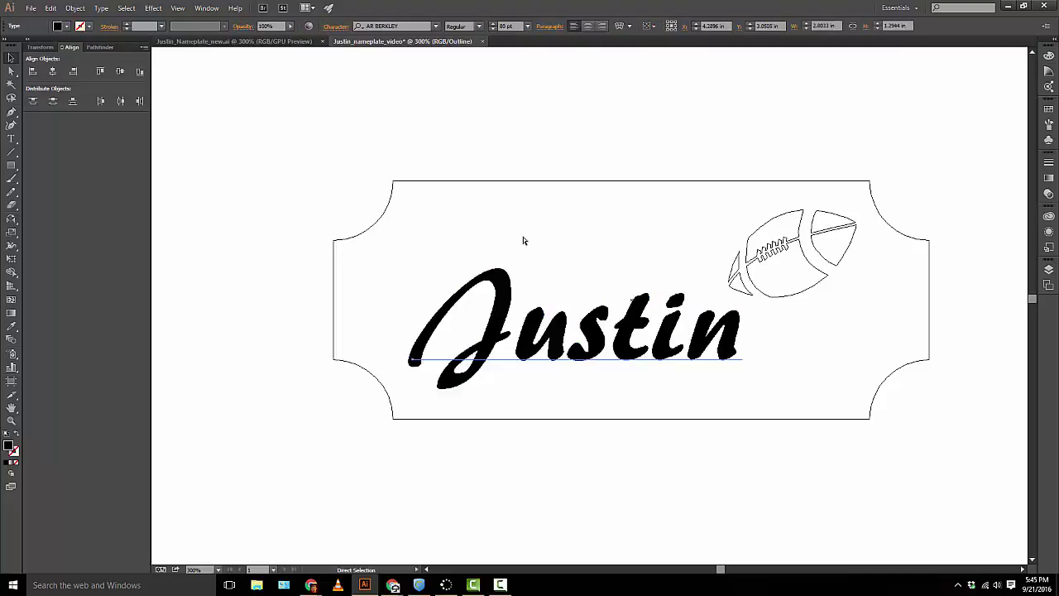
- Save the document as Justin_nameplate_video in Downloads as an Adobe Illustrator (.AI) file
key(v)
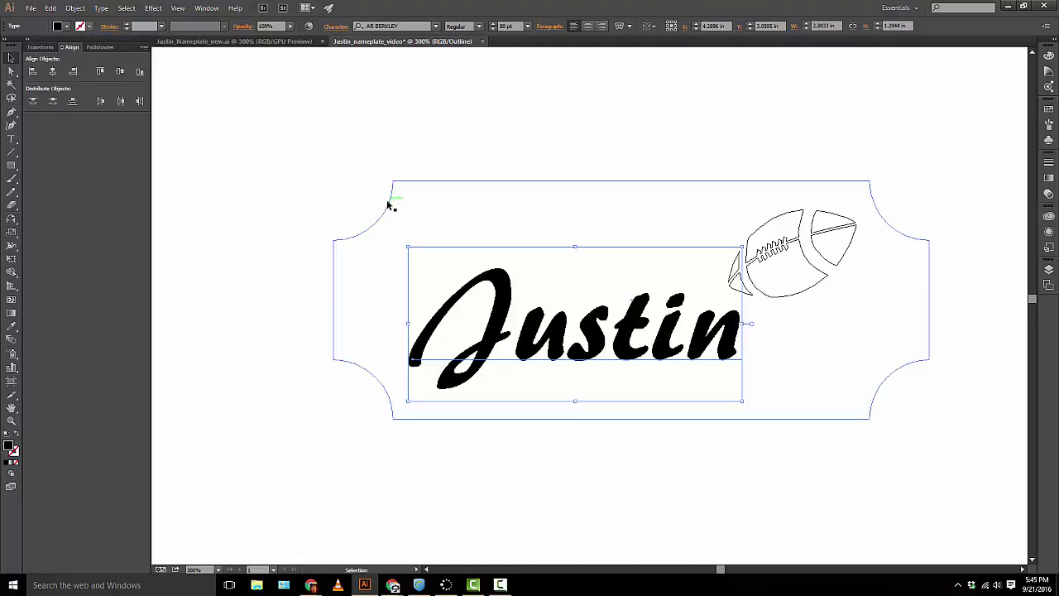
click(30, 7)
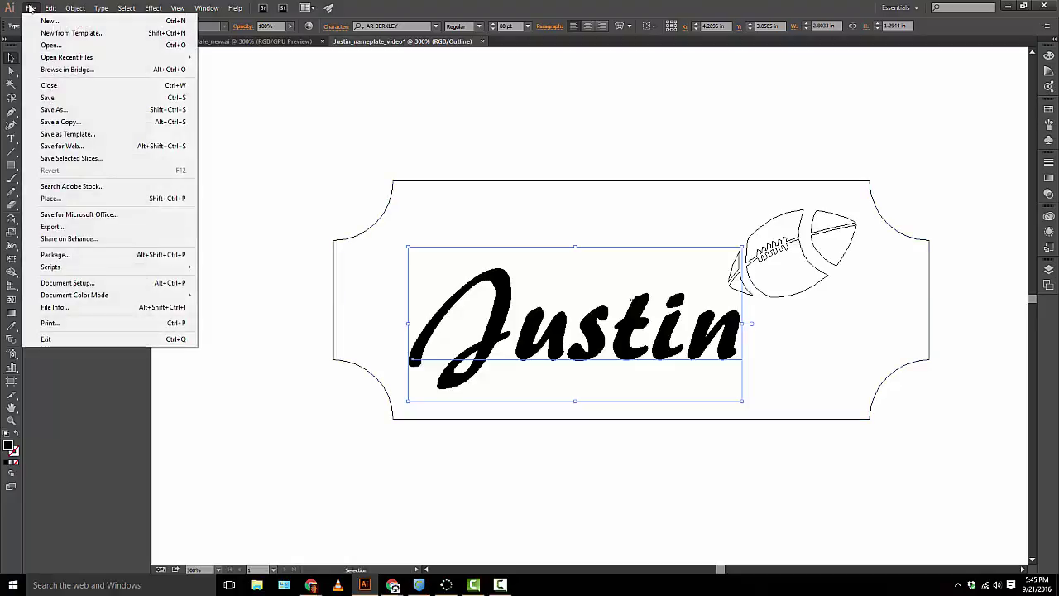
click(78, 108)
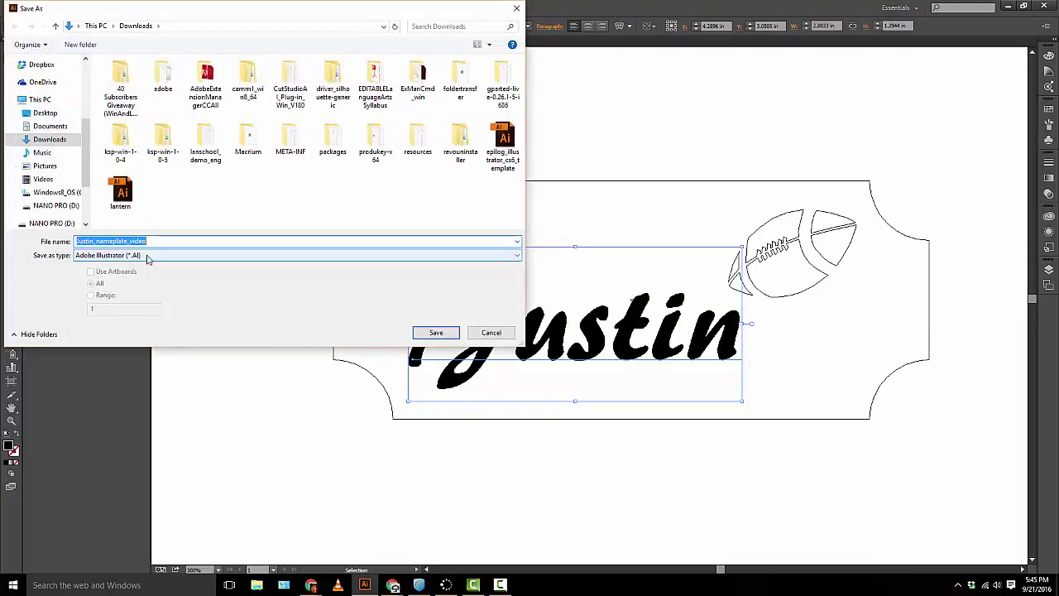
click(436, 332)
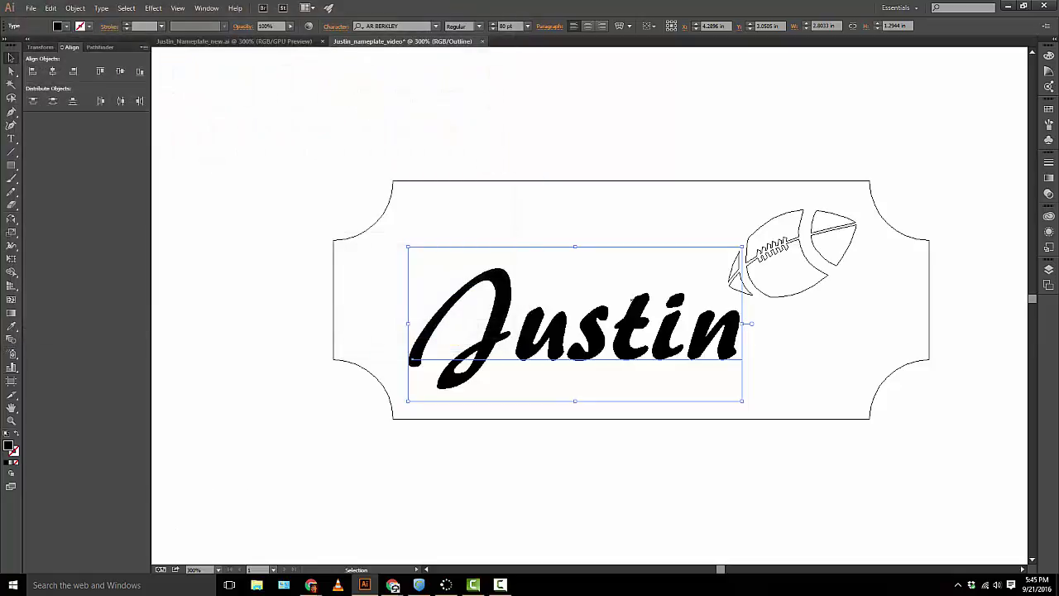
- Review the Illustrator CC save options, leaving embedded ICC profiles enabled
drag(1051, 175, 335, 125)
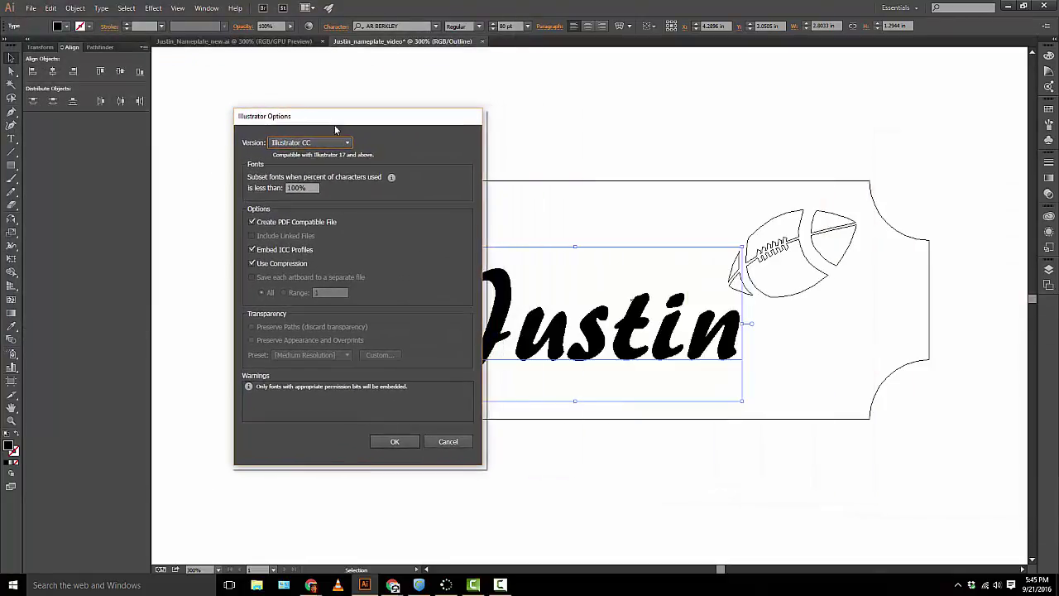
click(252, 247)
click(252, 248)
- Confirm the Illustrator CC options, then reopen Save As and close it without changes
click(394, 441)
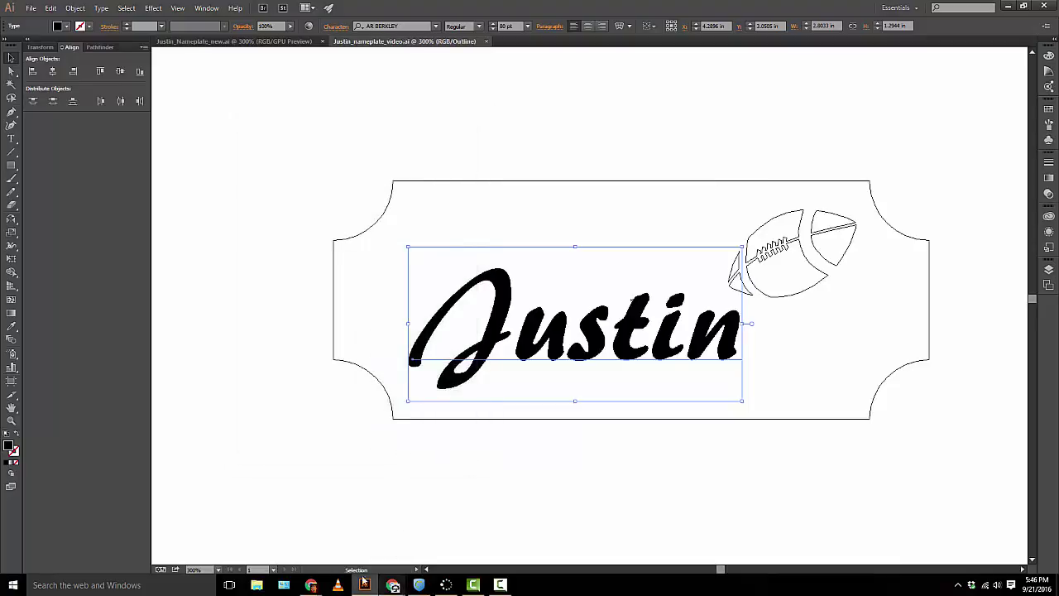
click(37, 10)
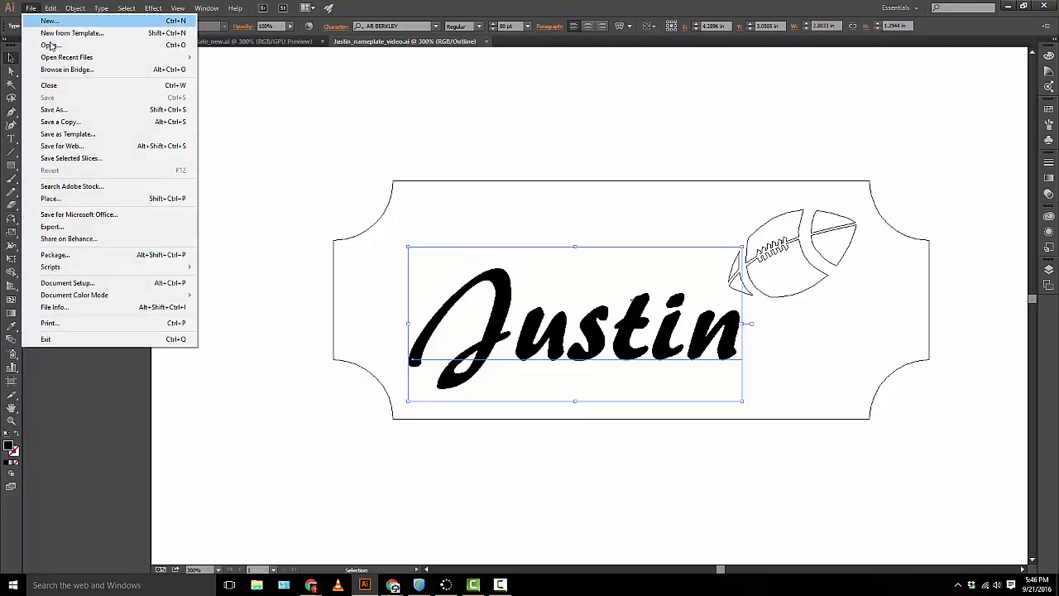
click(66, 110)
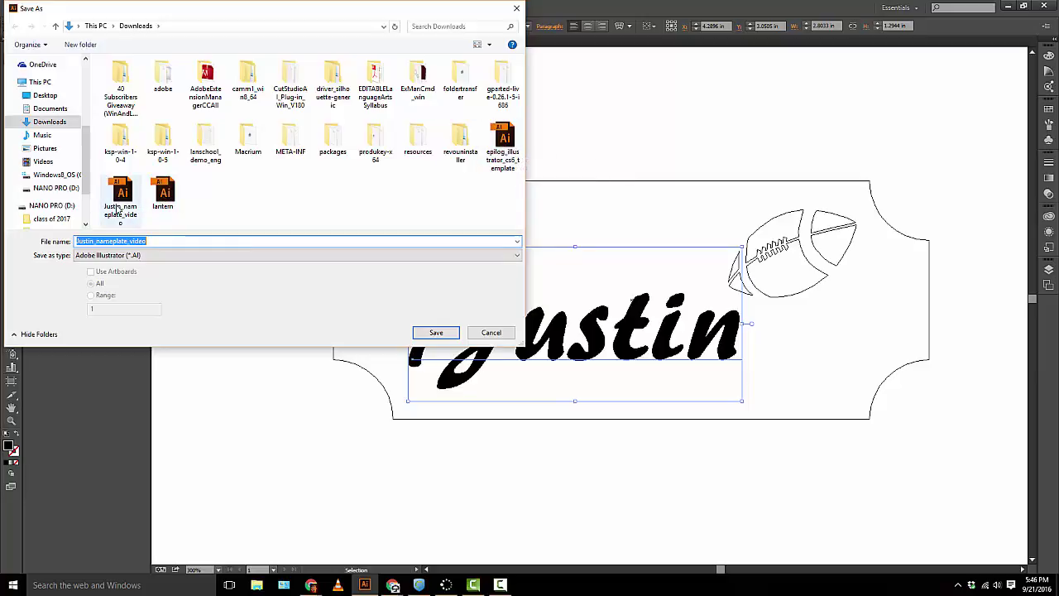
click(495, 336)
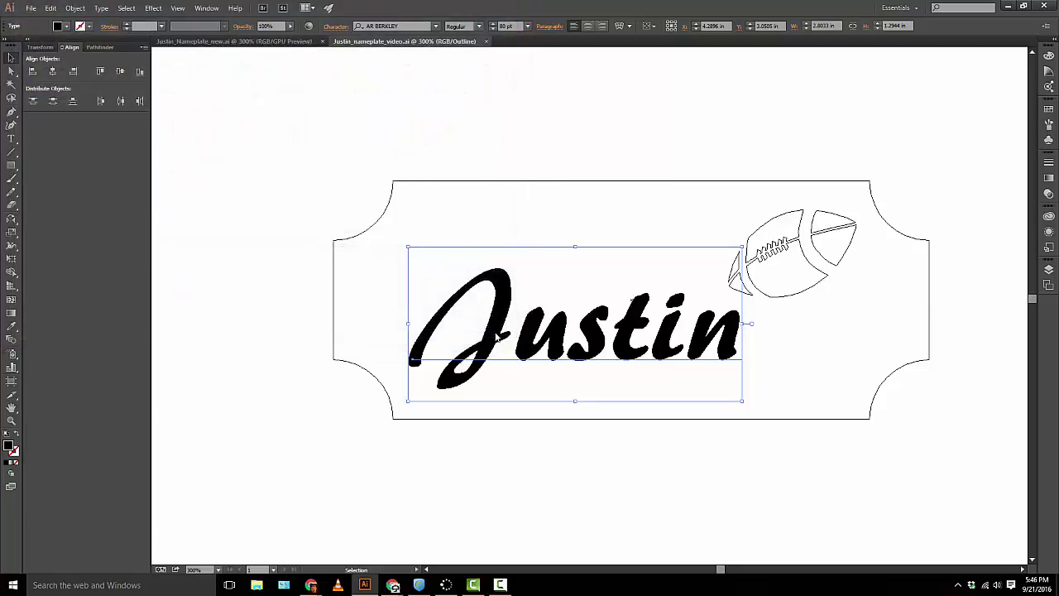